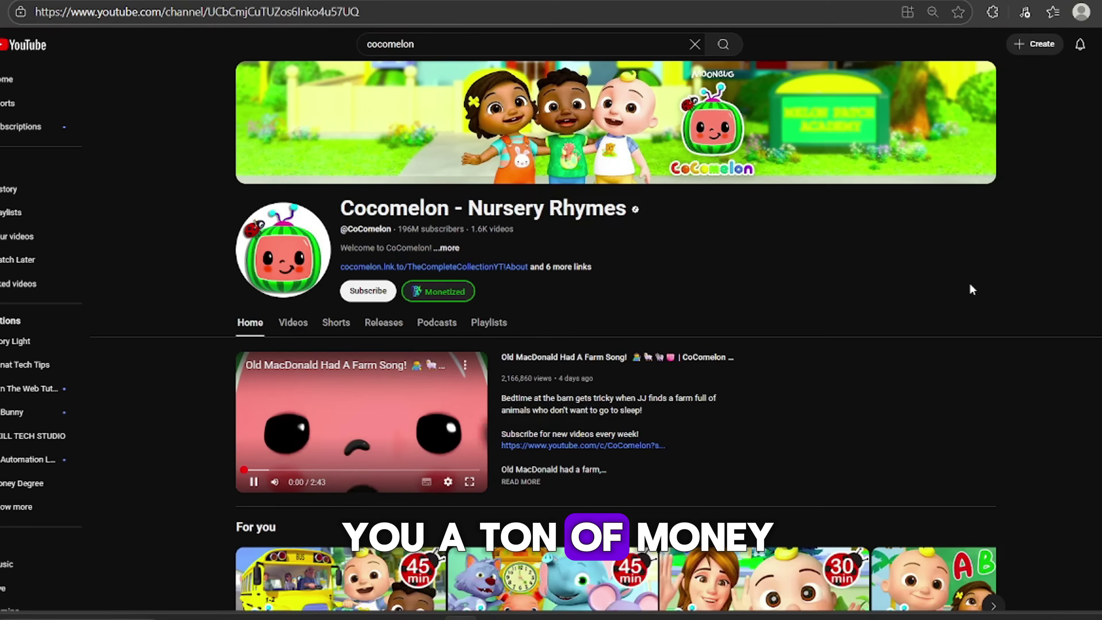
# - Browse Cocomelon's full Videos grid and NuNu Tv's popular videos
pyautogui.scroll(-3, 933, 294)
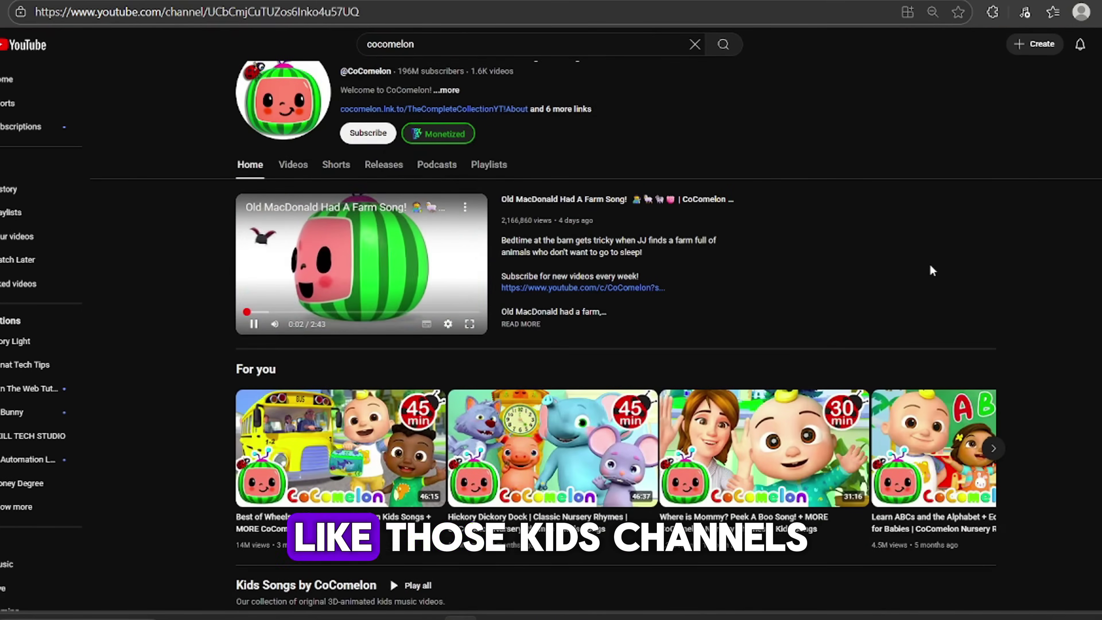
pyautogui.click(299, 169)
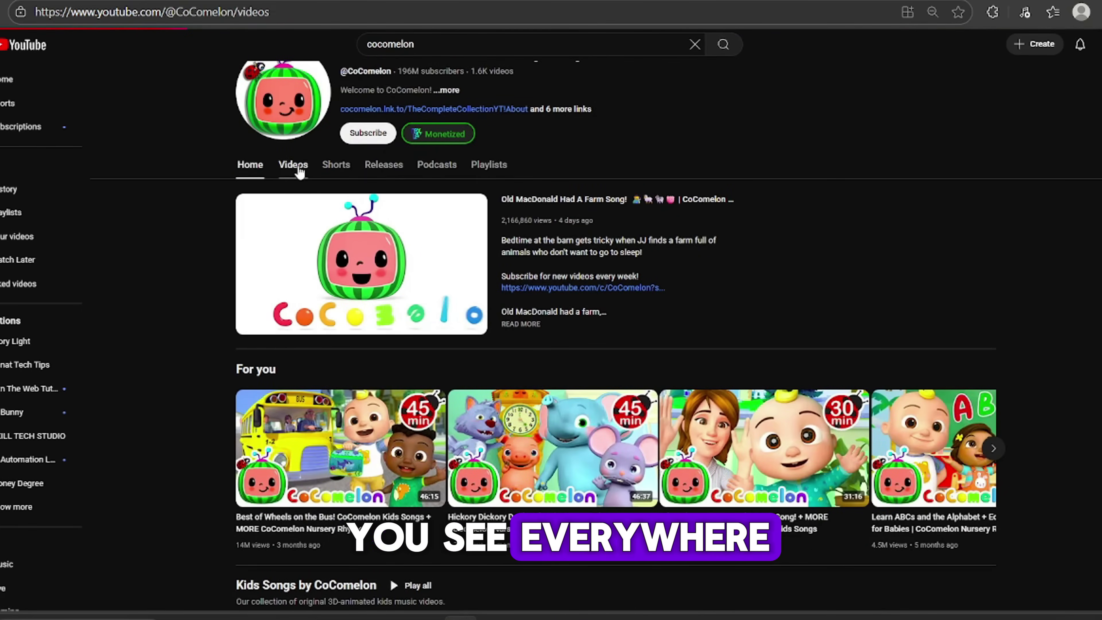
pyautogui.scroll(-20, 1085, 337)
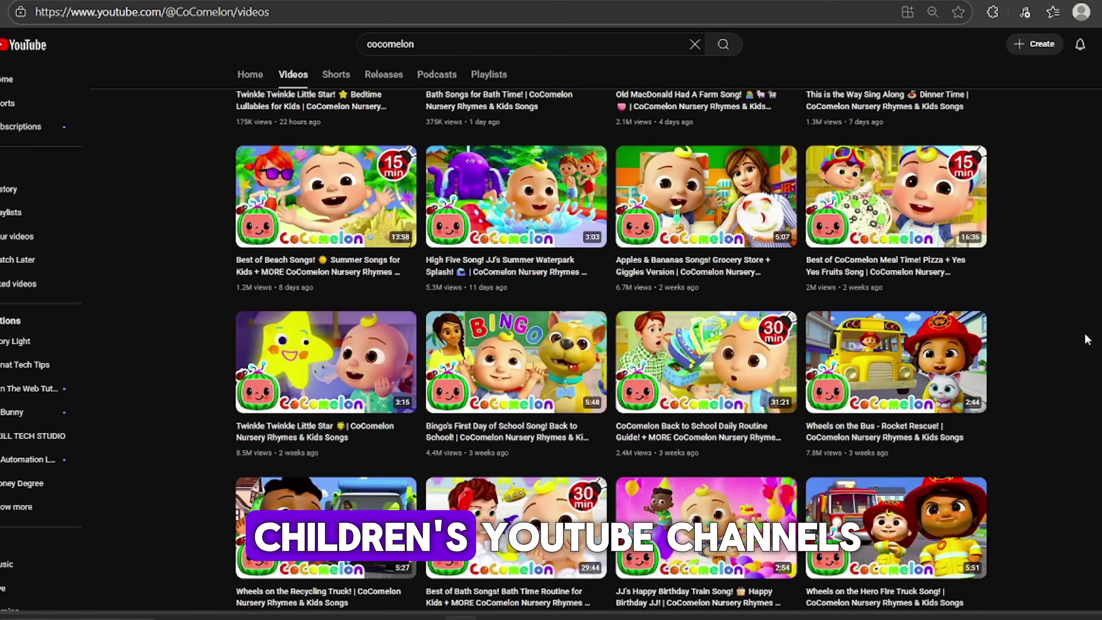
pyautogui.scroll(-15, 1087, 339)
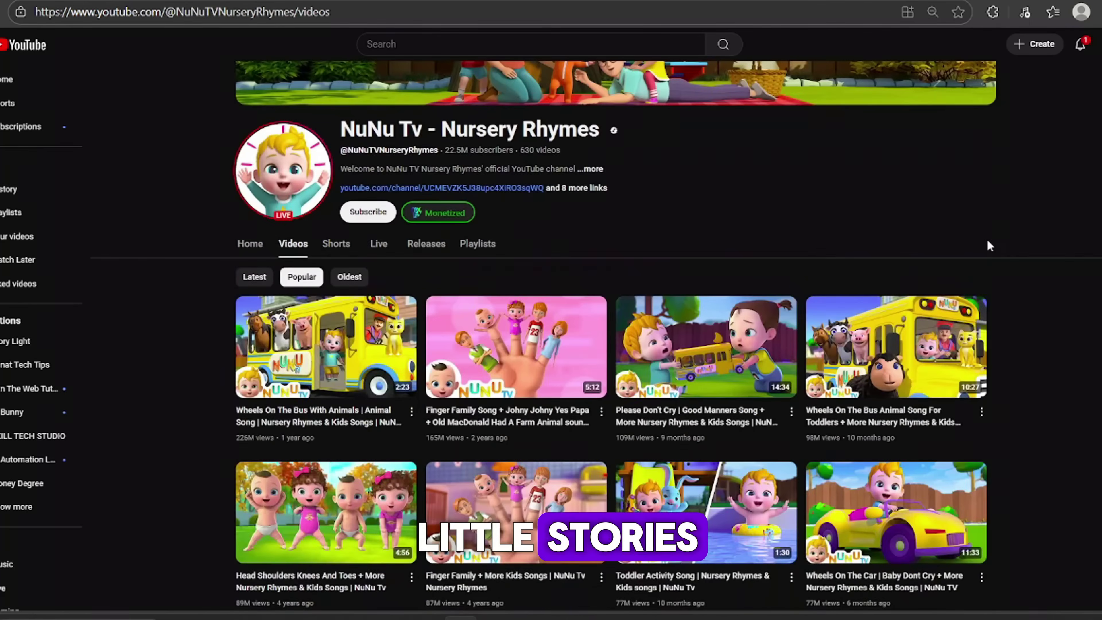
pyautogui.scroll(-12, 1048, 292)
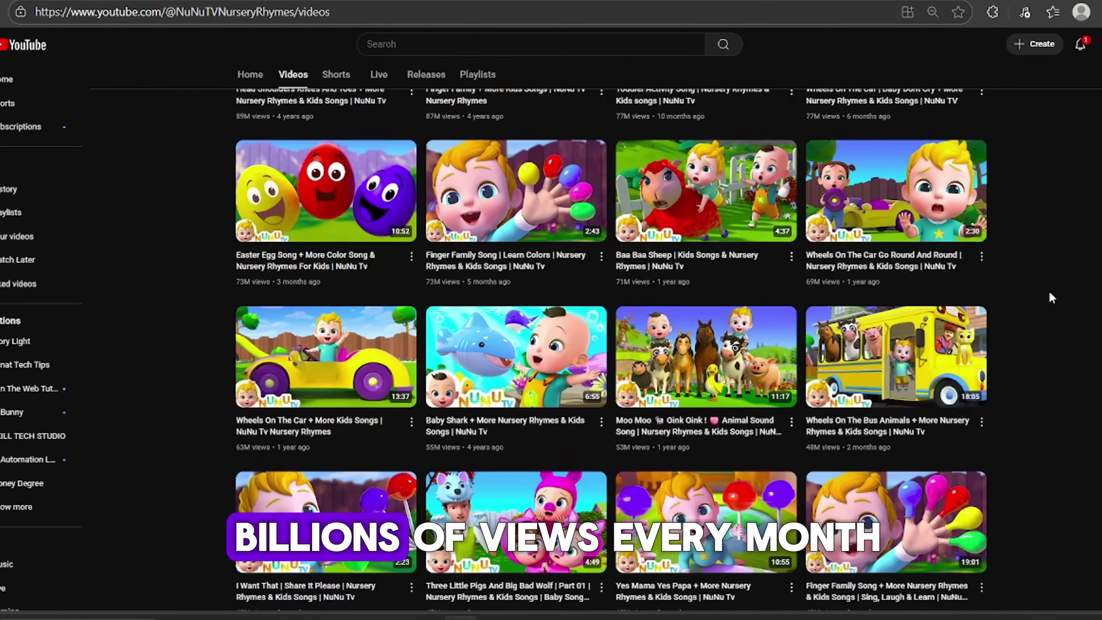
pyautogui.scroll(-5, 1052, 290)
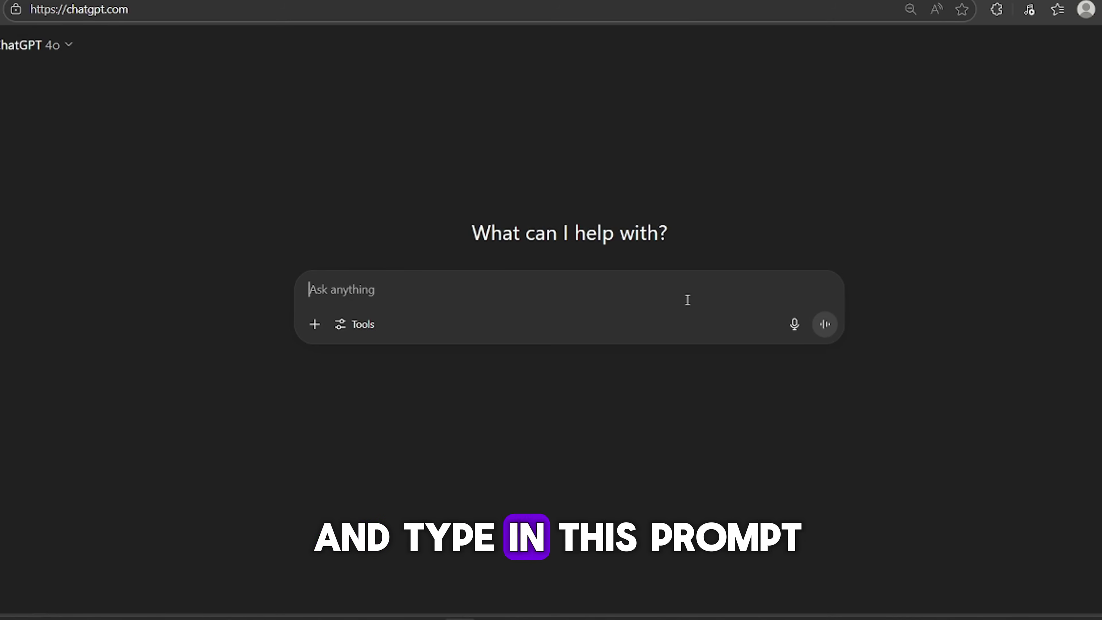
# - Send ChatGPT the prompt asking for 10 kids' video ideas with life lessons, and read the list
pyautogui.click(687, 300)
pyautogui.write('I want to create a YouTube channel for Kids. Suggest 10 ideas for an animated educational video that teaches kids an important life lesson')
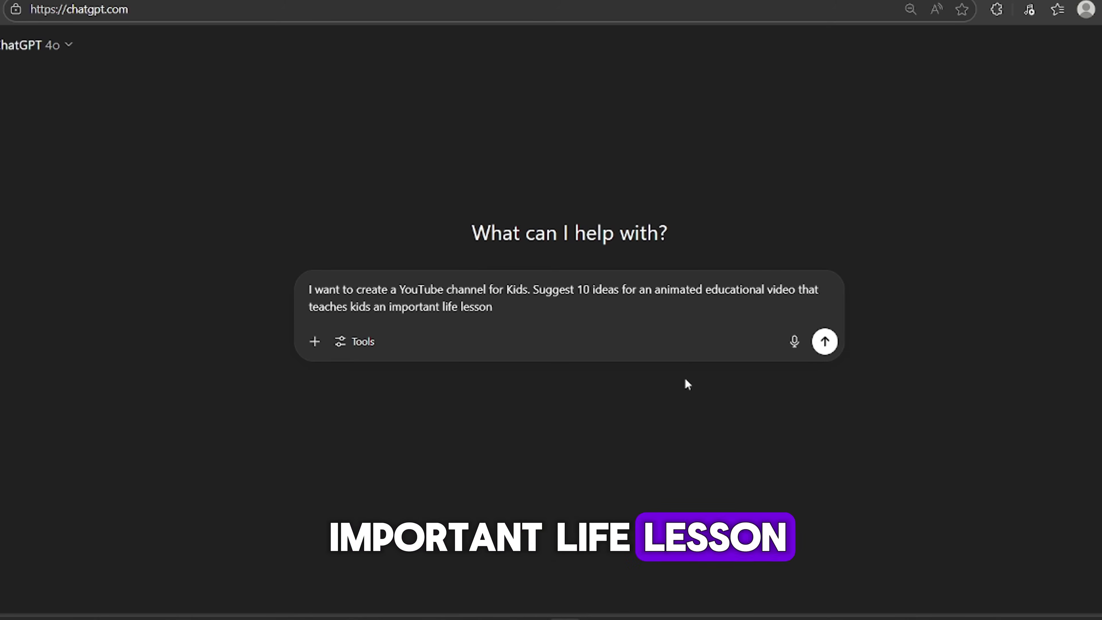
pyautogui.click(826, 344)
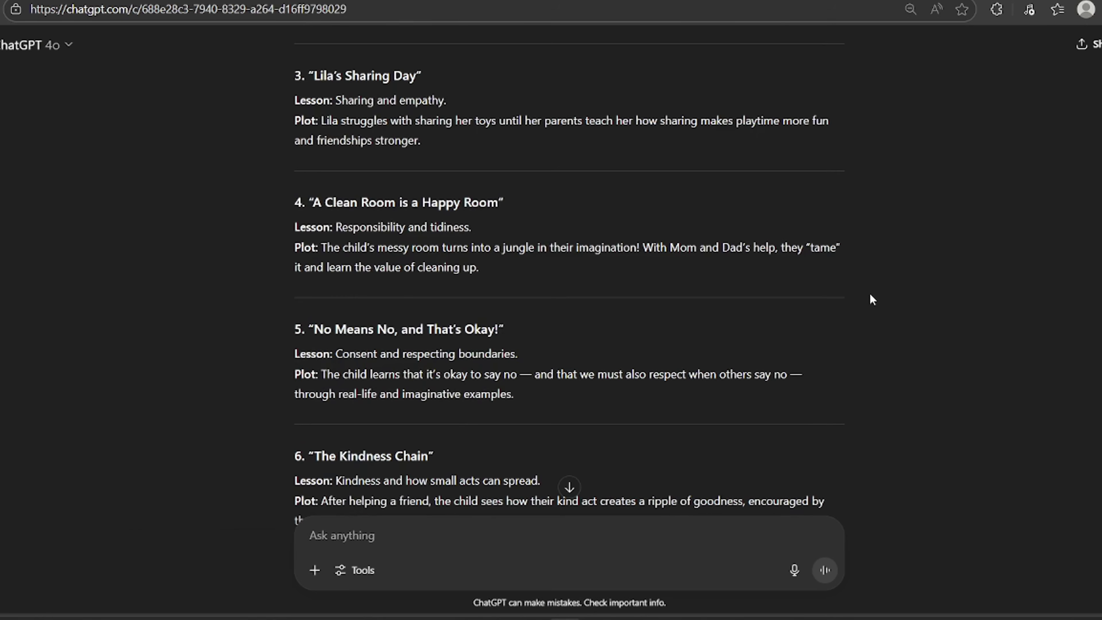
pyautogui.scroll(-3, 870, 294)
pyautogui.scroll(-6, 872, 300)
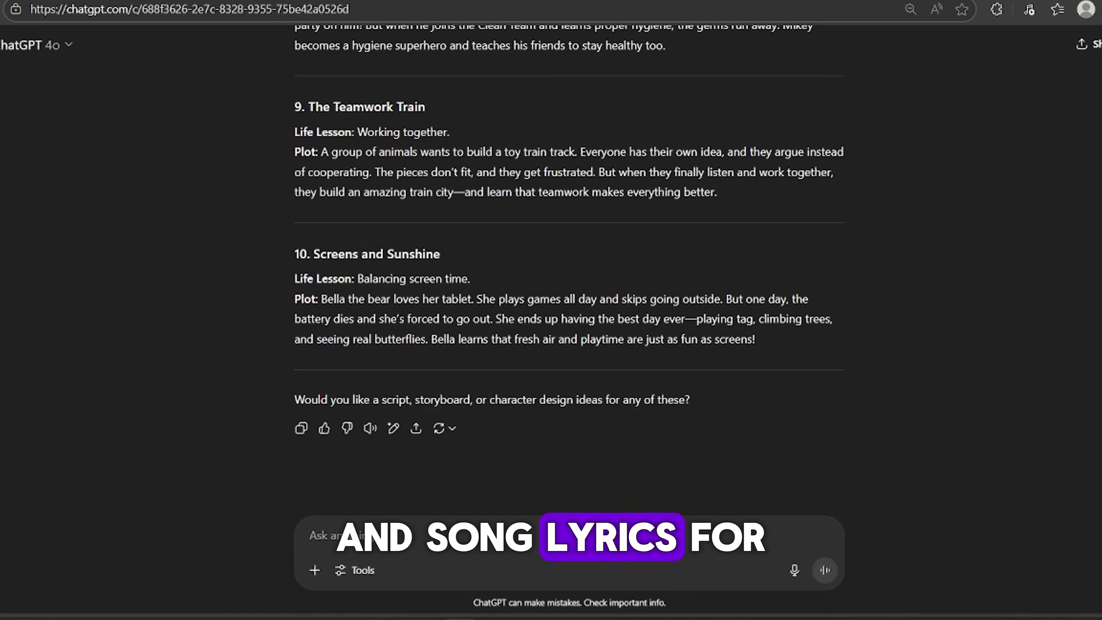
# - Ask ChatGPT for a short script and song lyrics for 'Oops! I Made a Mistake!' and review them
pyautogui.hotkey('ctrl', 'v')
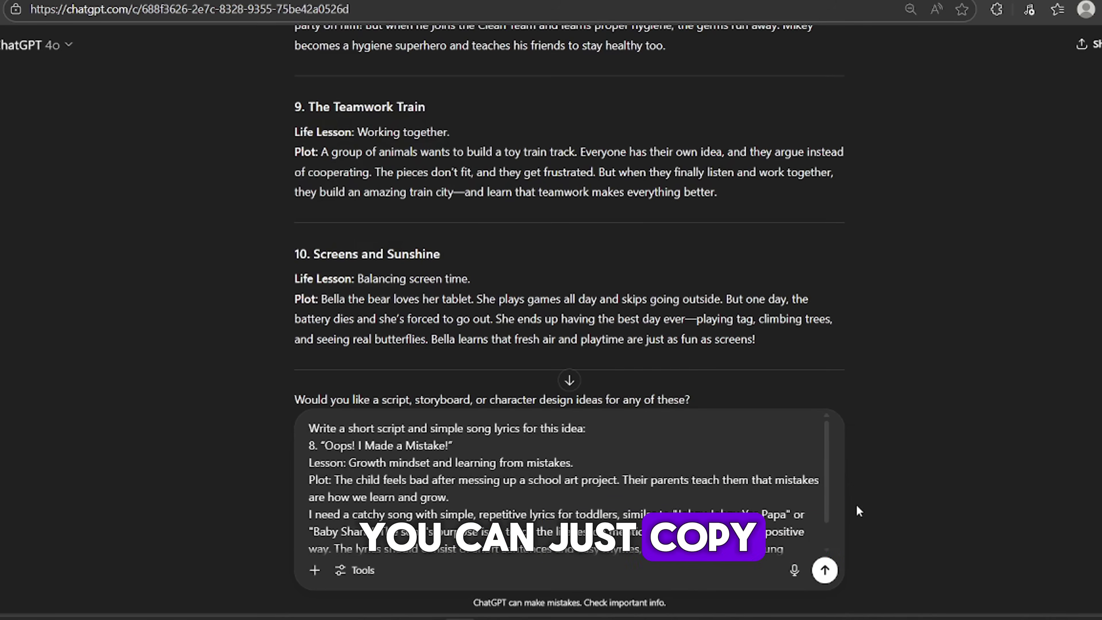
pyautogui.click(824, 571)
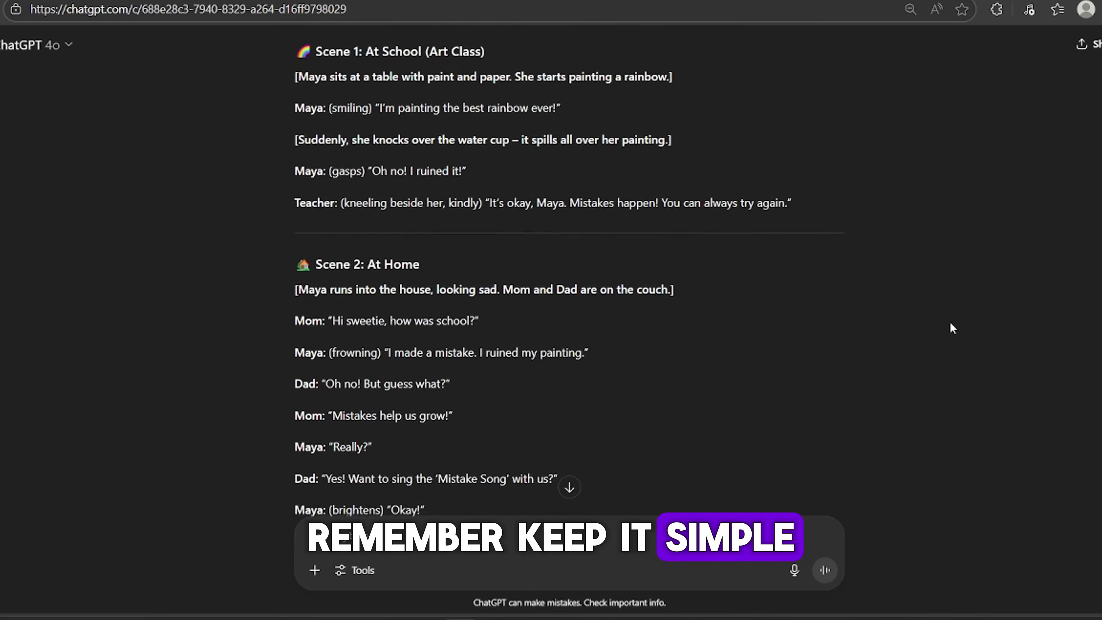
pyautogui.scroll(-6, 952, 328)
pyautogui.scroll(-7, 950, 323)
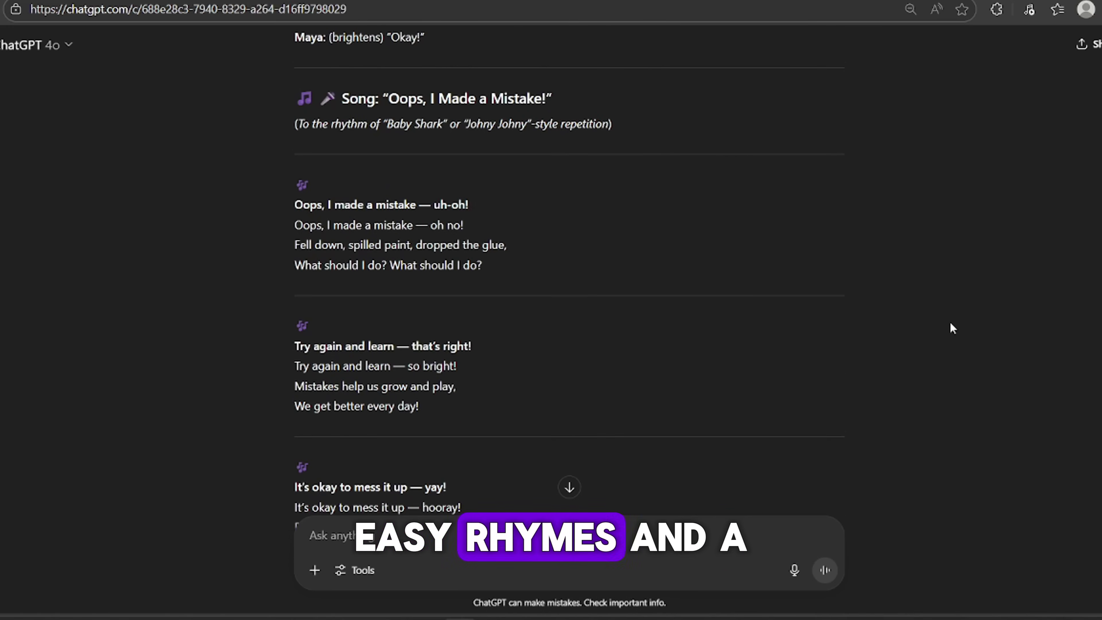
pyautogui.scroll(-2, 950, 323)
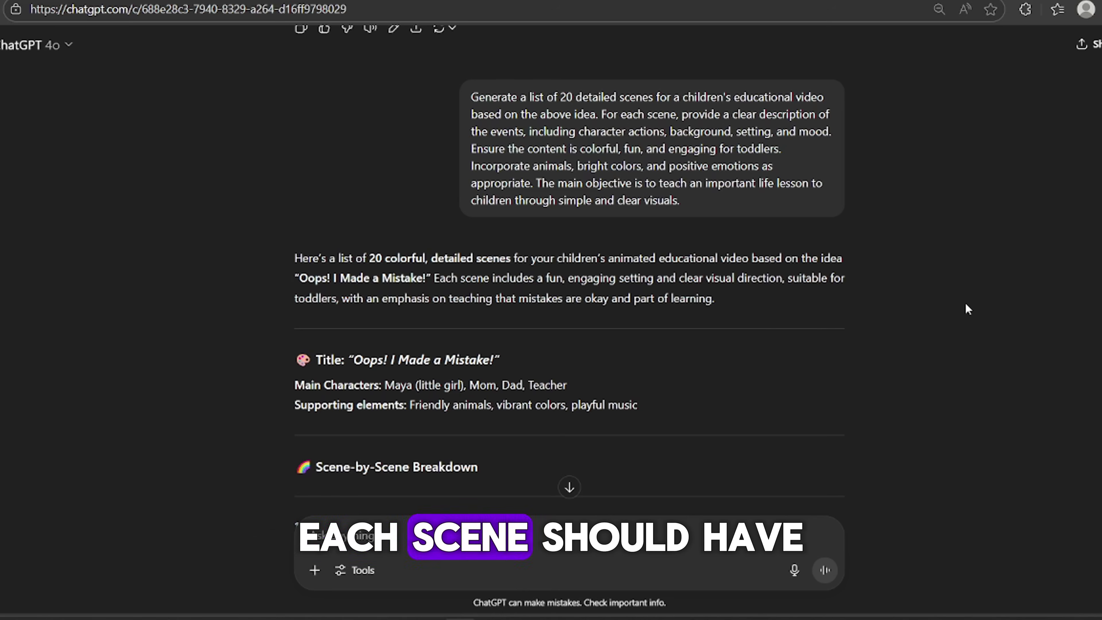
# - Scroll through the 20-scene breakdown for 'Oops! I Made a Mistake!'
pyautogui.scroll(-3, 968, 309)
pyautogui.scroll(-15, 968, 309)
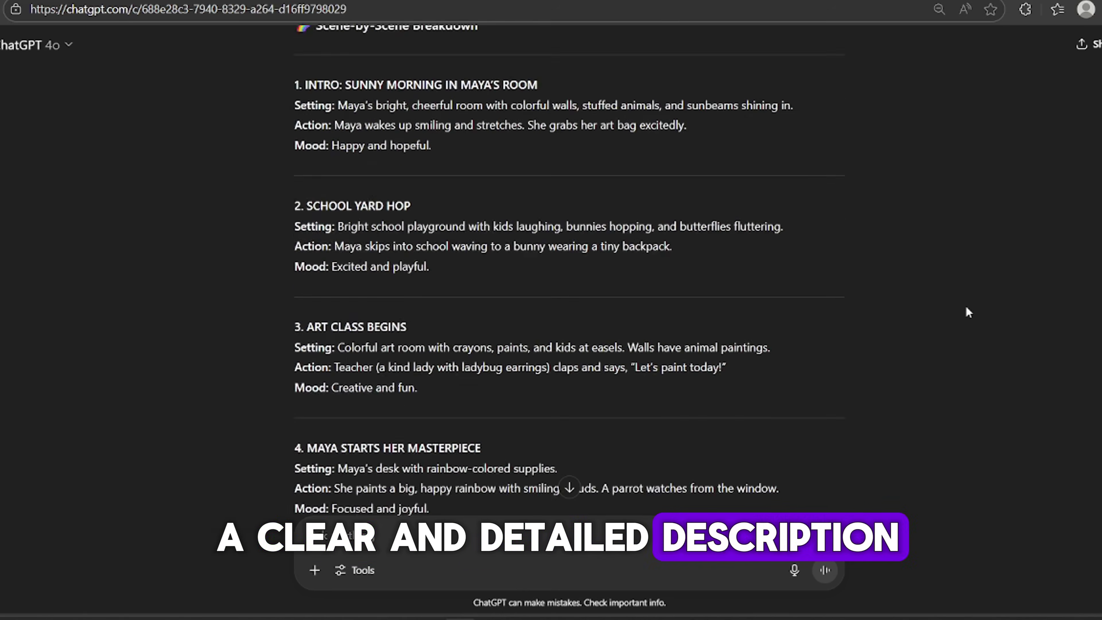
pyautogui.scroll(-20, 968, 306)
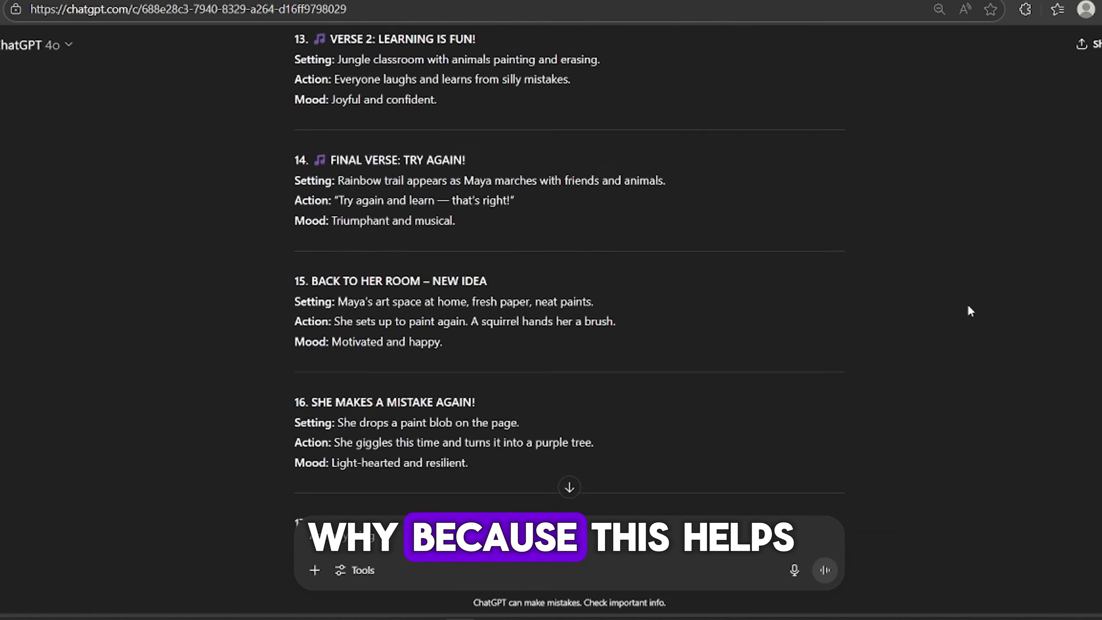
pyautogui.scroll(-8, 971, 311)
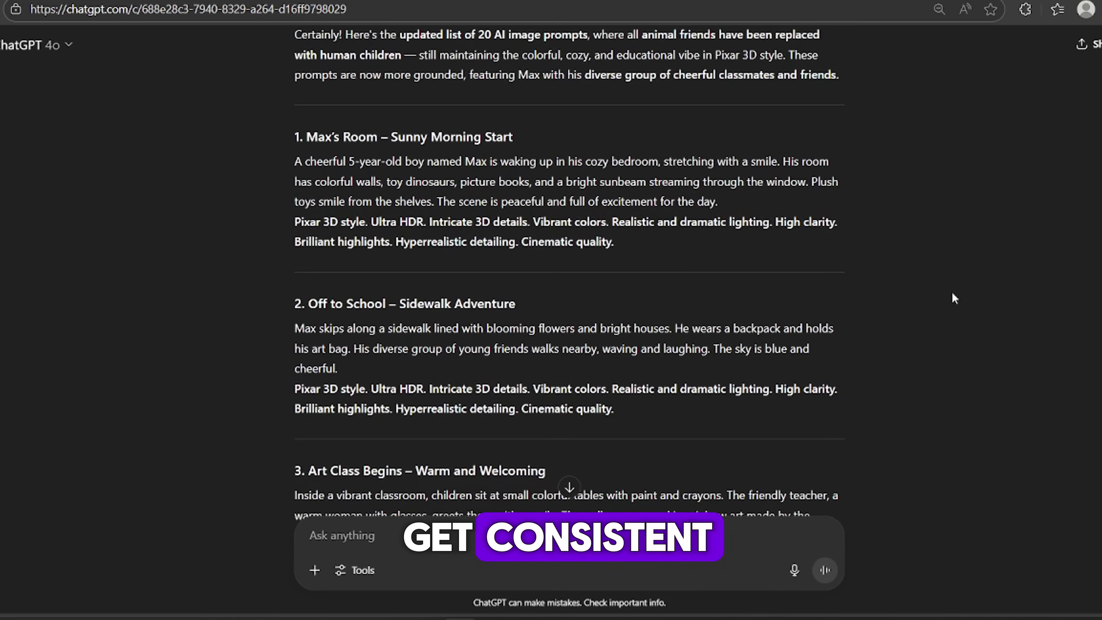
pyautogui.scroll(-2, 952, 294)
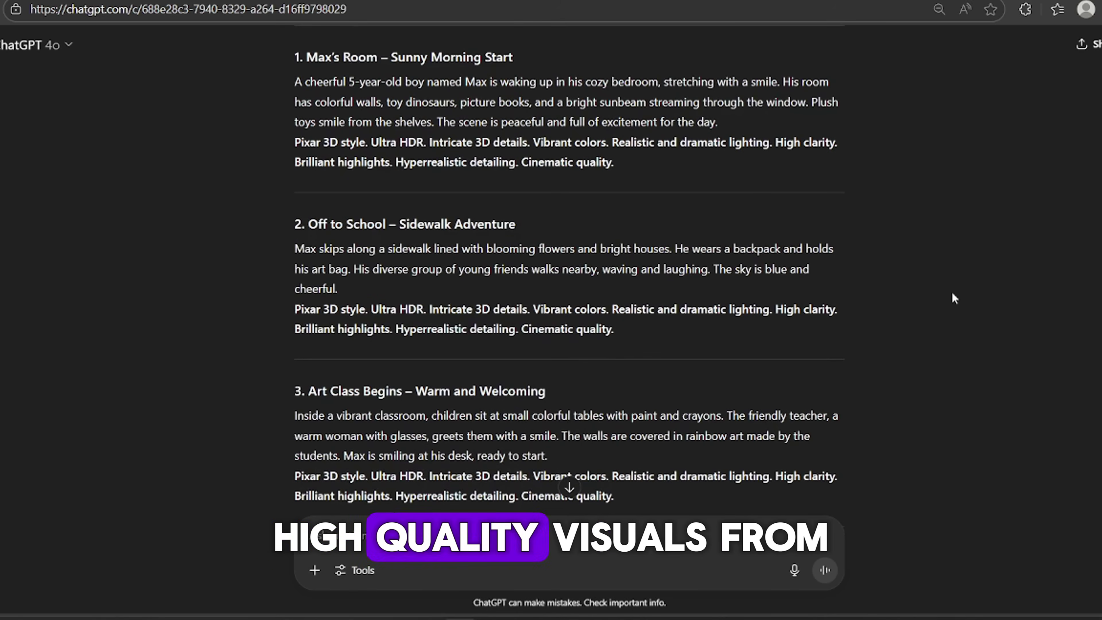
pyautogui.scroll(-20, 951, 292)
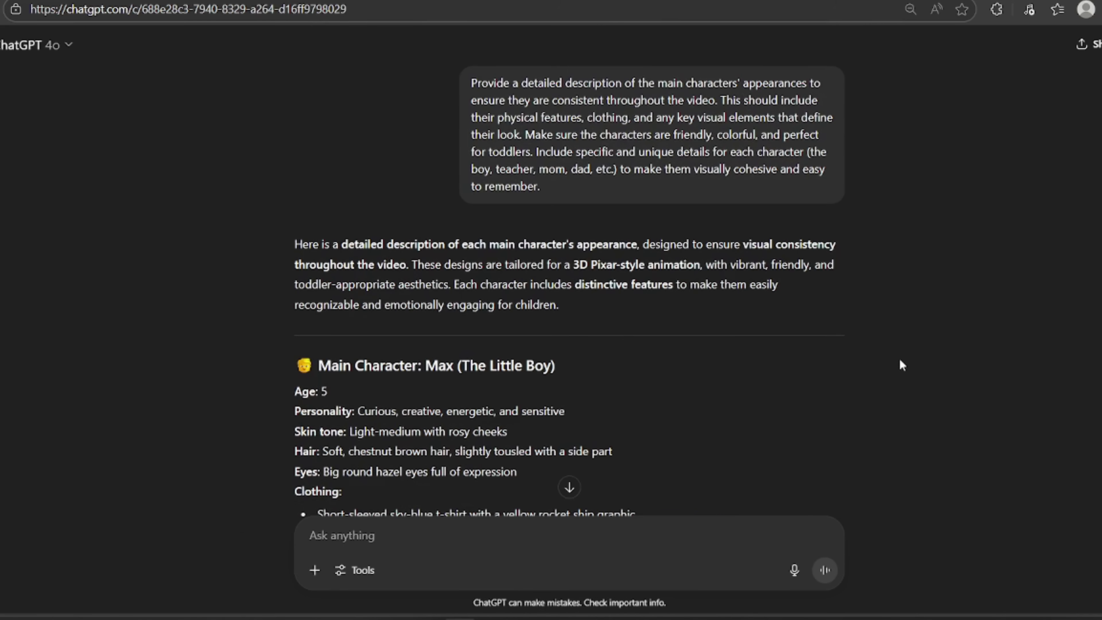
# - Review the character descriptions for Max, Miss Clara, Mom, Dad and the friends
pyautogui.scroll(-5, 900, 360)
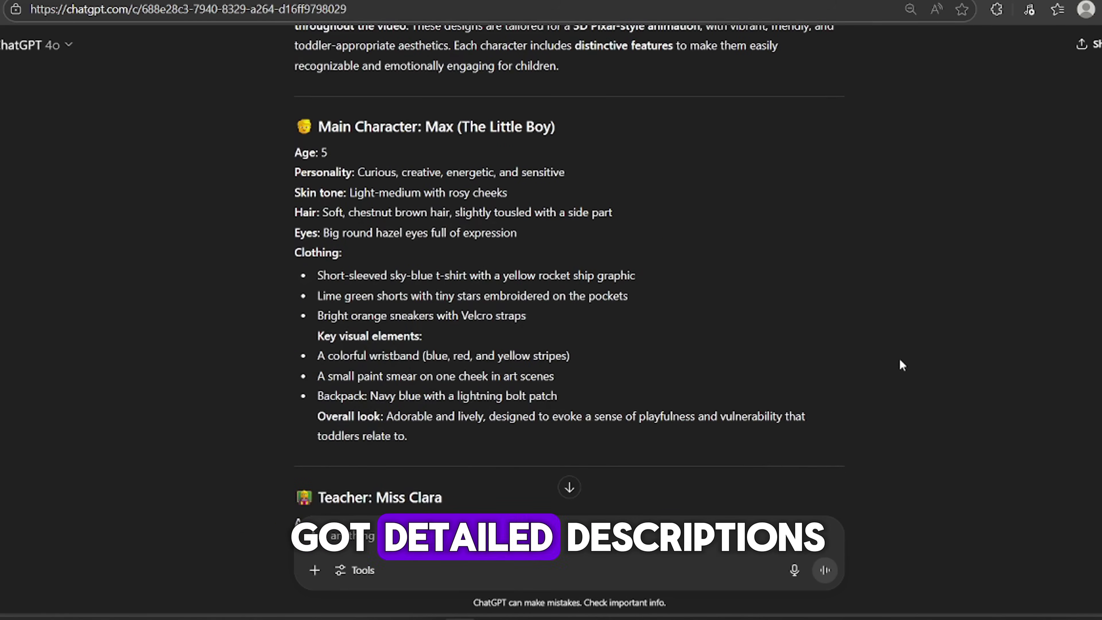
pyautogui.scroll(-5, 902, 365)
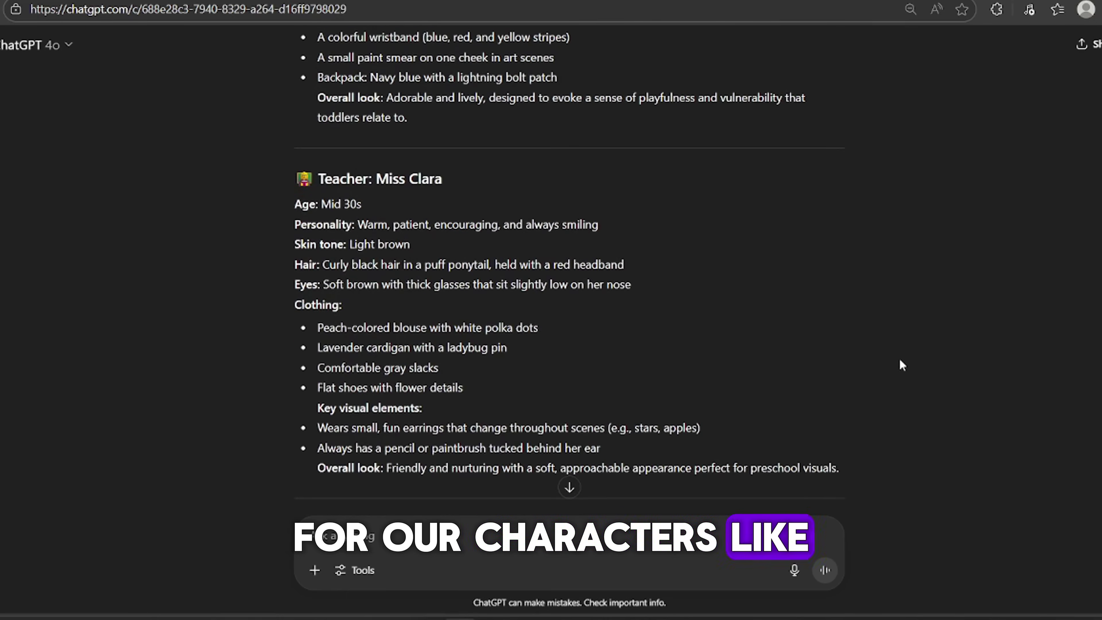
pyautogui.scroll(-10, 900, 360)
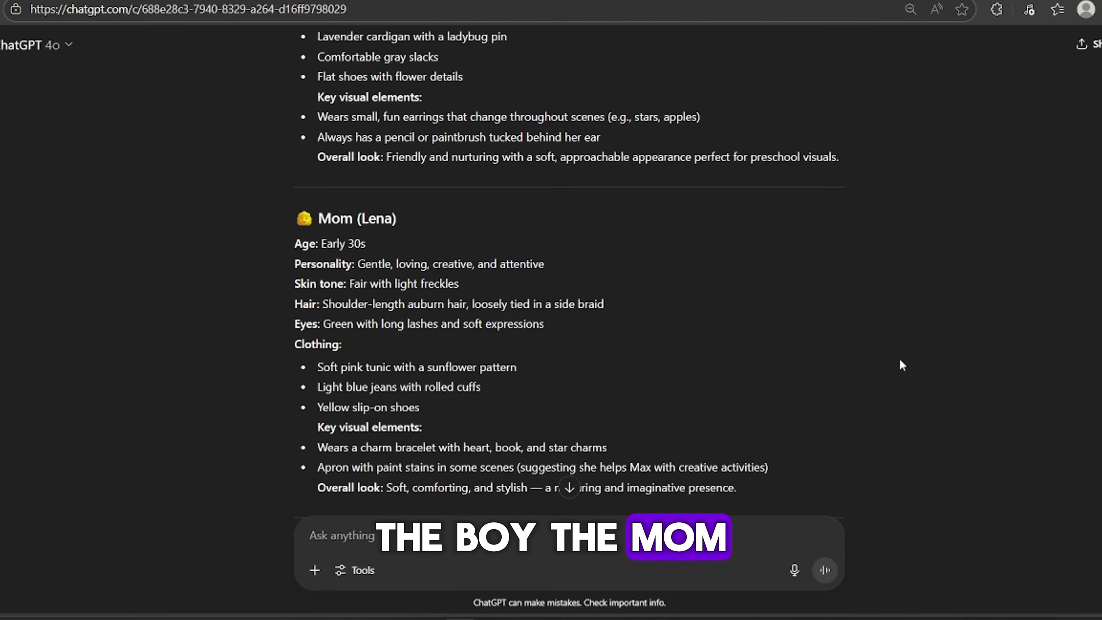
pyautogui.scroll(-3, 899, 358)
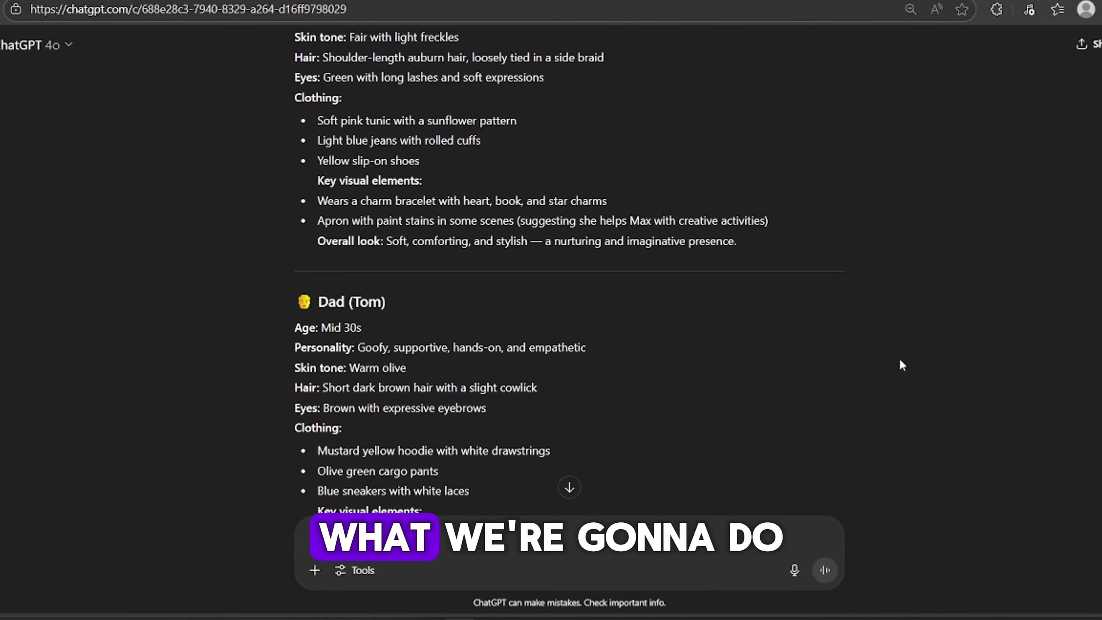
pyautogui.scroll(-3, 899, 360)
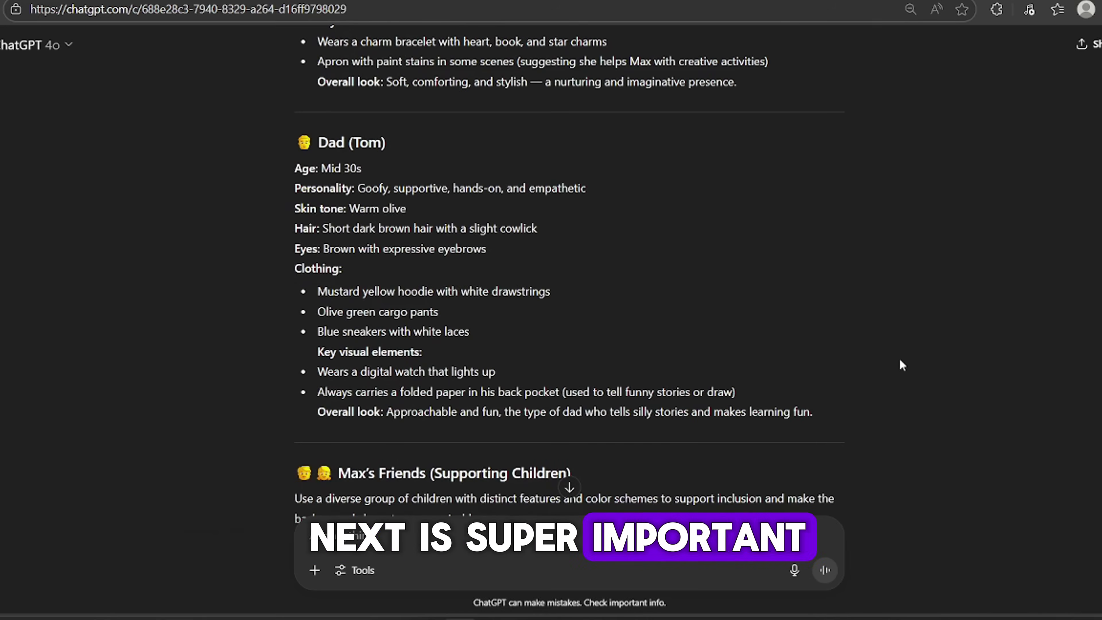
pyautogui.scroll(5, 899, 359)
pyautogui.scroll(15, 900, 360)
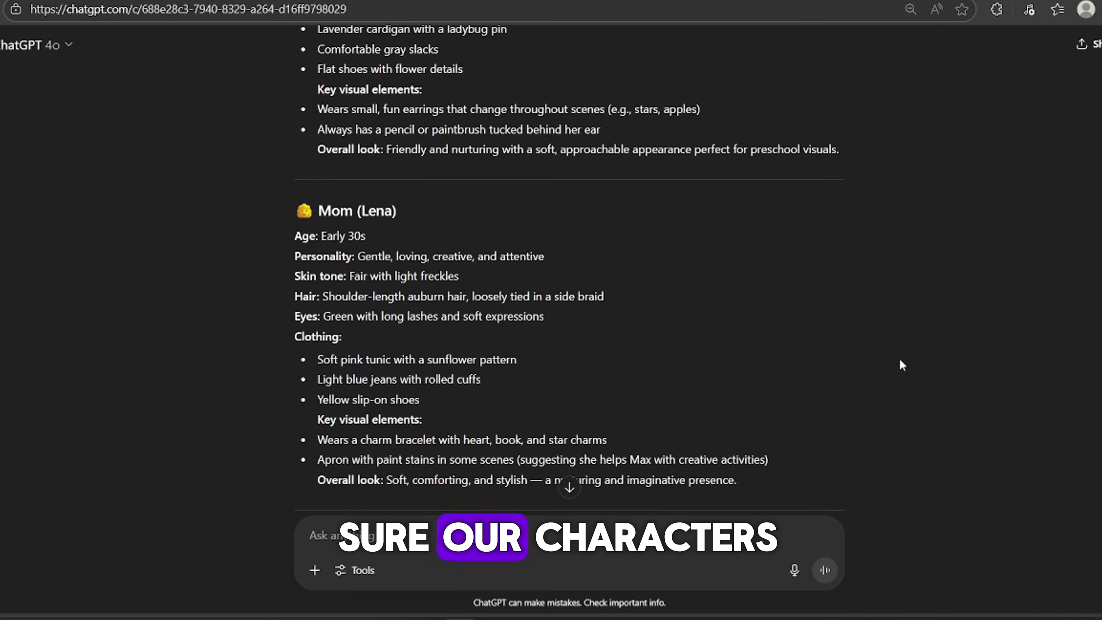
pyautogui.scroll(4, 899, 360)
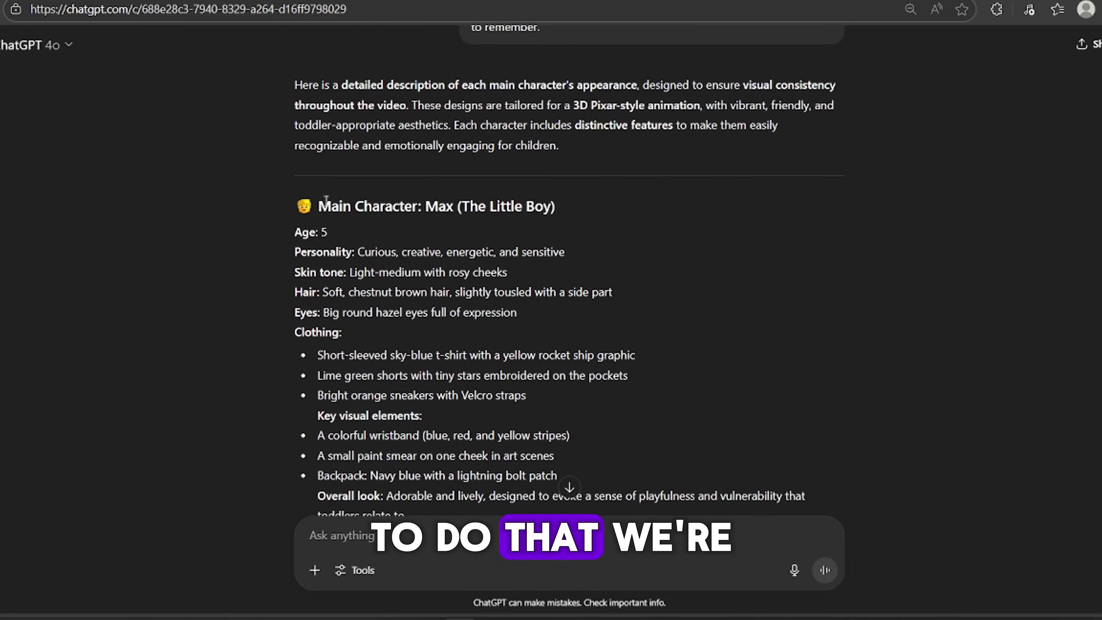
# - Select the descriptions from Max's heading down to the end of Ayaan's list
pyautogui.moveTo(297, 198); pyautogui.dragTo(569, 161)
pyautogui.scroll(-13, 460, 369)
pyautogui.scroll(-10, 466, 355)
pyautogui.scroll(-15, 466, 355)
pyautogui.scroll(-1, 466, 354)
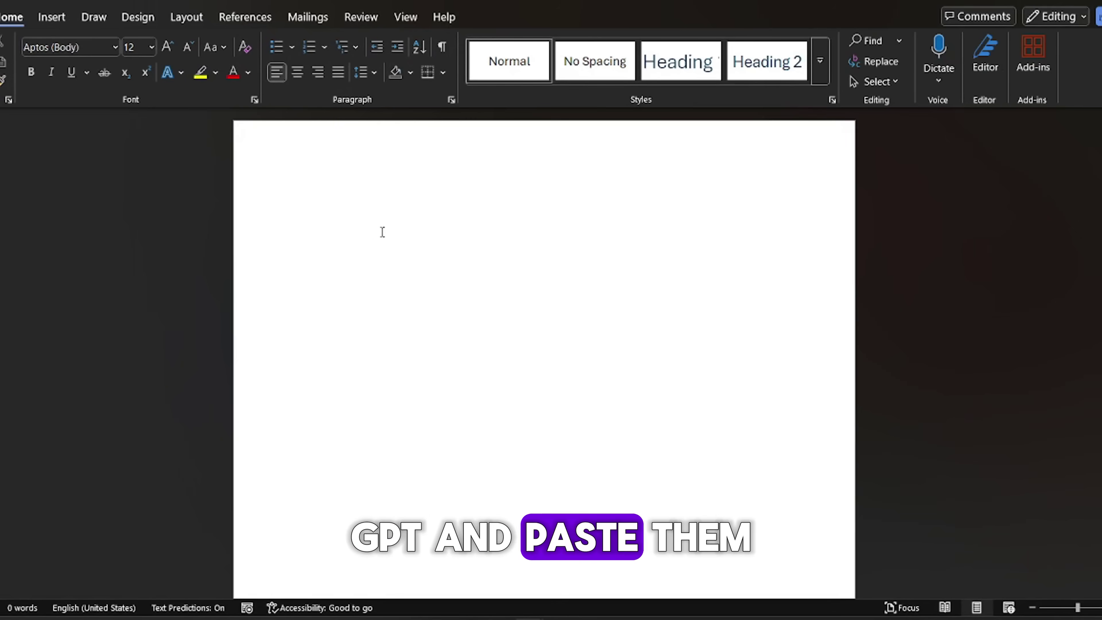
# - Paste the character descriptions into the blank Word document
pyautogui.hotkey('ctrl', 'v')
pyautogui.scroll(15, 486, 268)
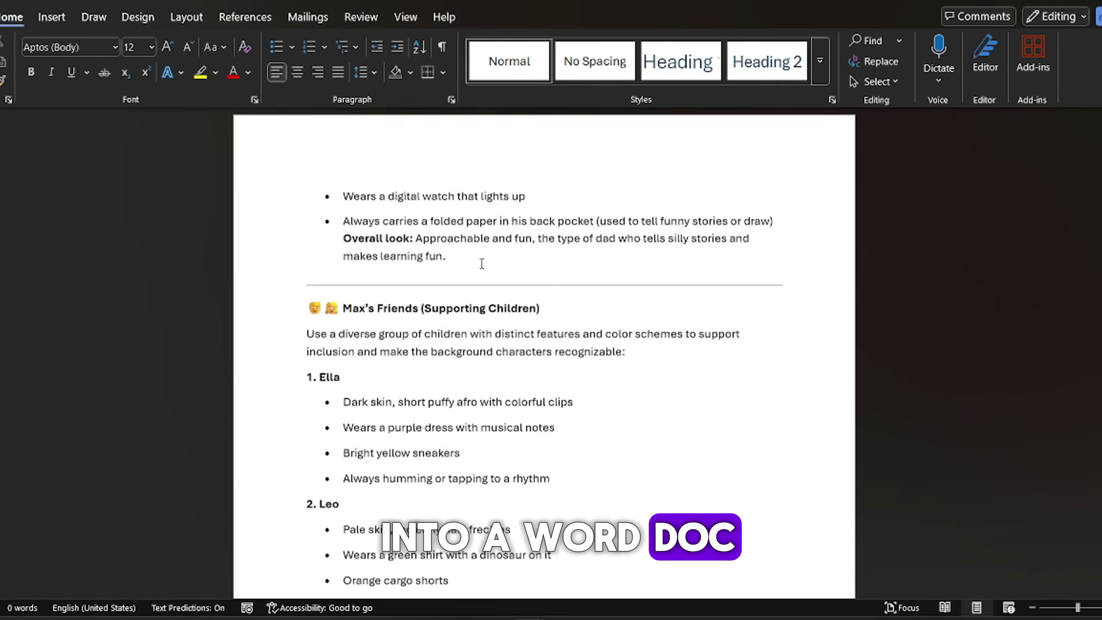
pyautogui.scroll(15, 486, 268)
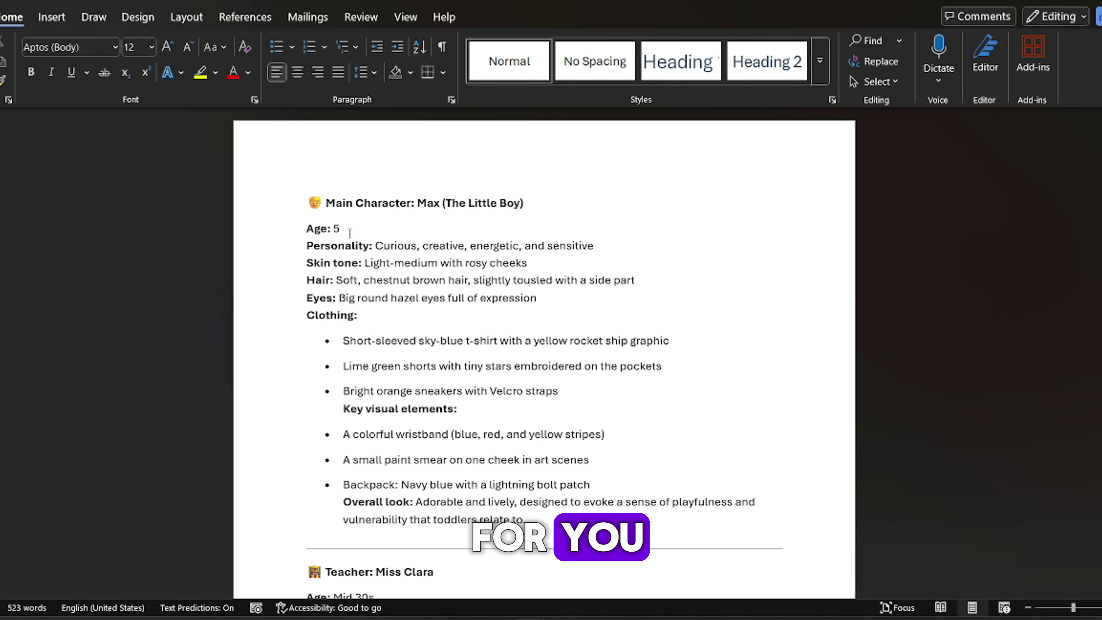
# - Merge Max's age, personality, skin, hair, eyes and clothing lines into one punctuated paragraph
pyautogui.click(346, 227)
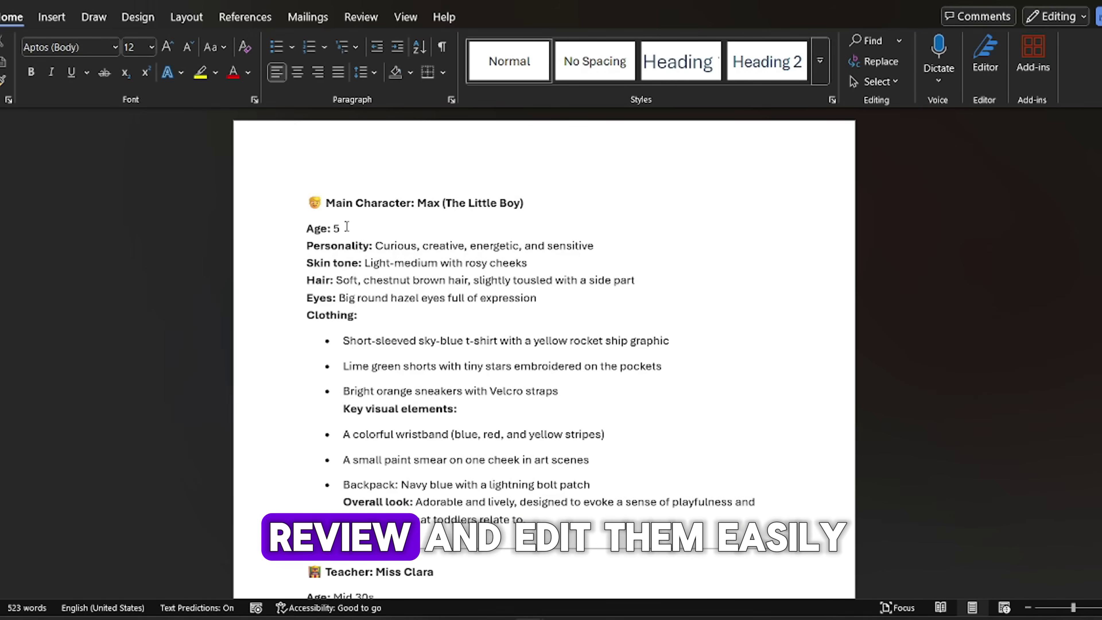
pyautogui.write('.')
pyautogui.press('Delete')
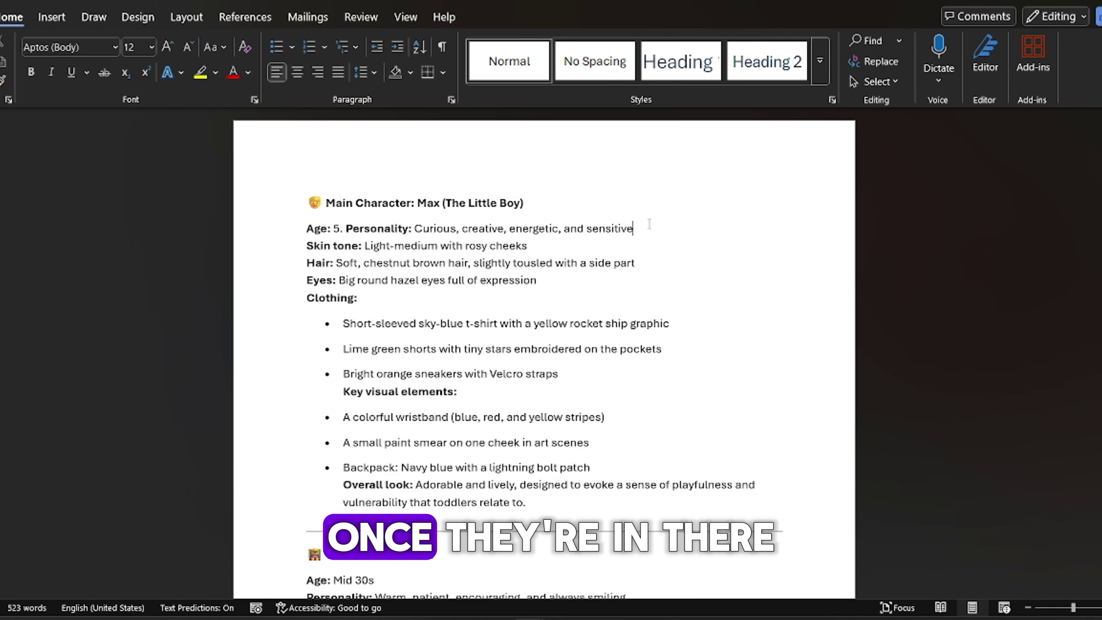
pyautogui.write('.')
pyautogui.press('Delete')
pyautogui.press('Delete')
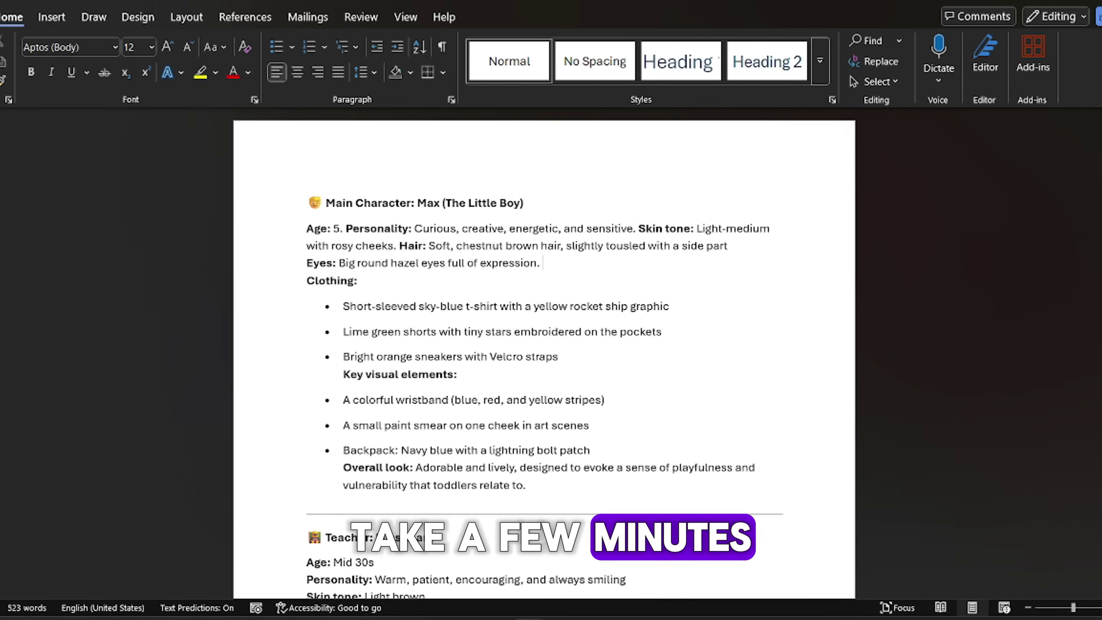
pyautogui.press('Delete')
pyautogui.press('End')
pyautogui.press('Delete')
pyautogui.press('Delete')
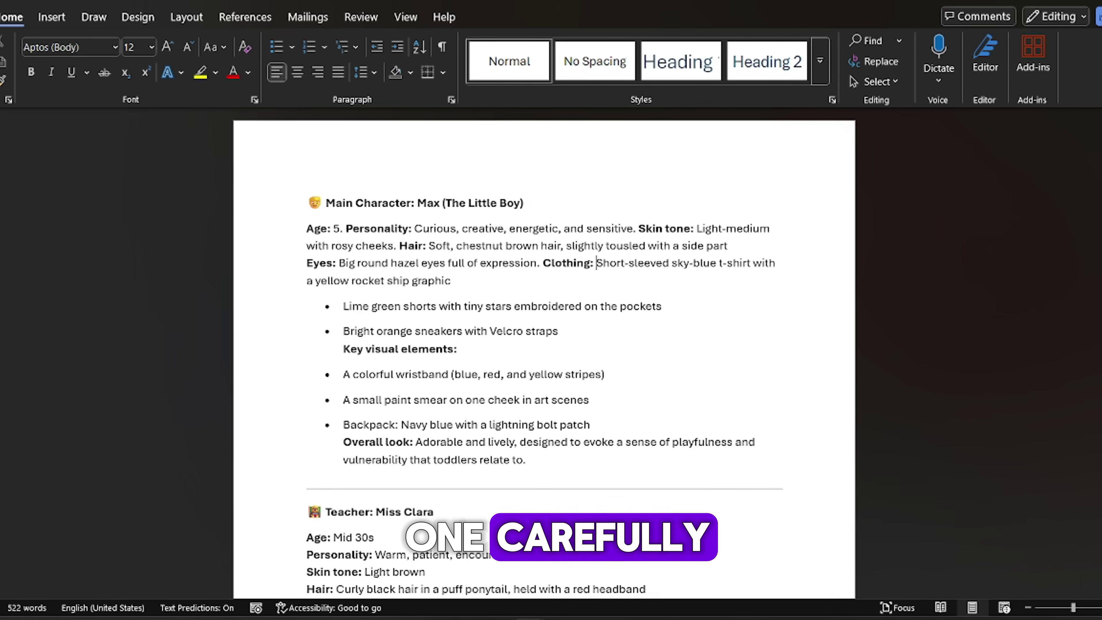
pyautogui.press('Down')
pyautogui.press('End')
pyautogui.write('.')
pyautogui.press('Delete')
pyautogui.press('Right')
pyautogui.press('BackSpace')
pyautogui.press('BackSpace')
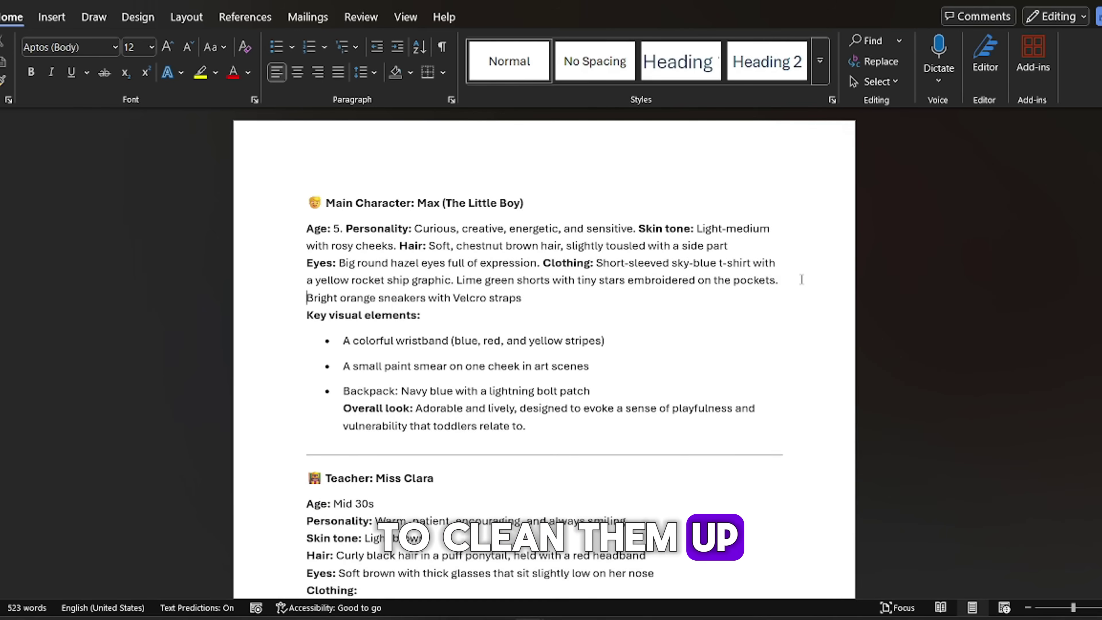
pyautogui.press('Delete')
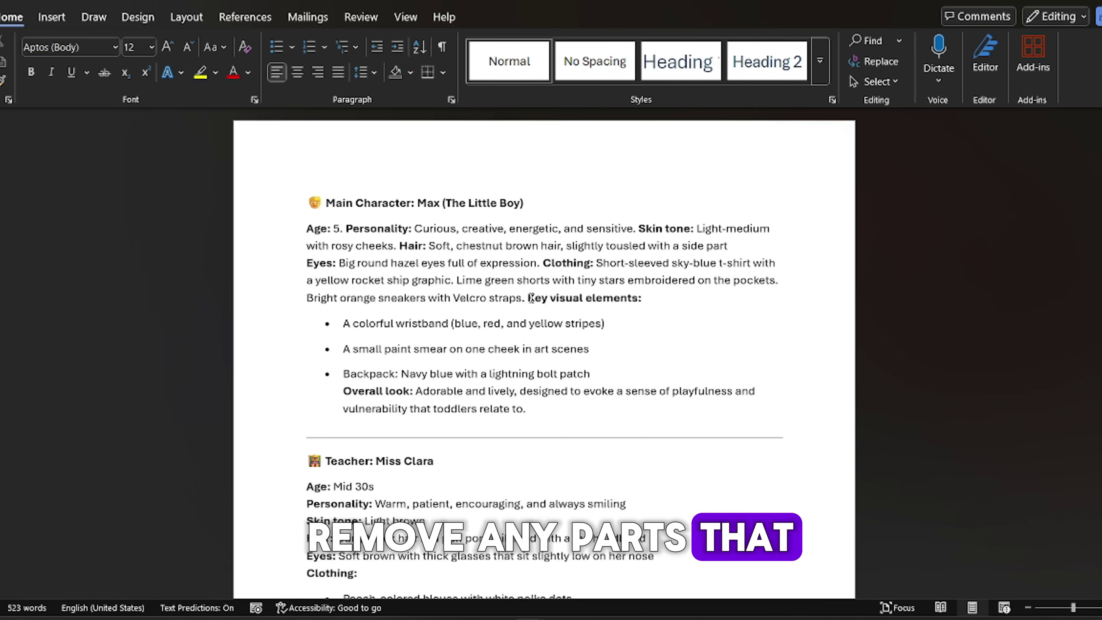
# - Delete Max's key visual elements, overall look and the divider above Teacher
pyautogui.moveTo(528, 299); pyautogui.dragTo(589, 410)
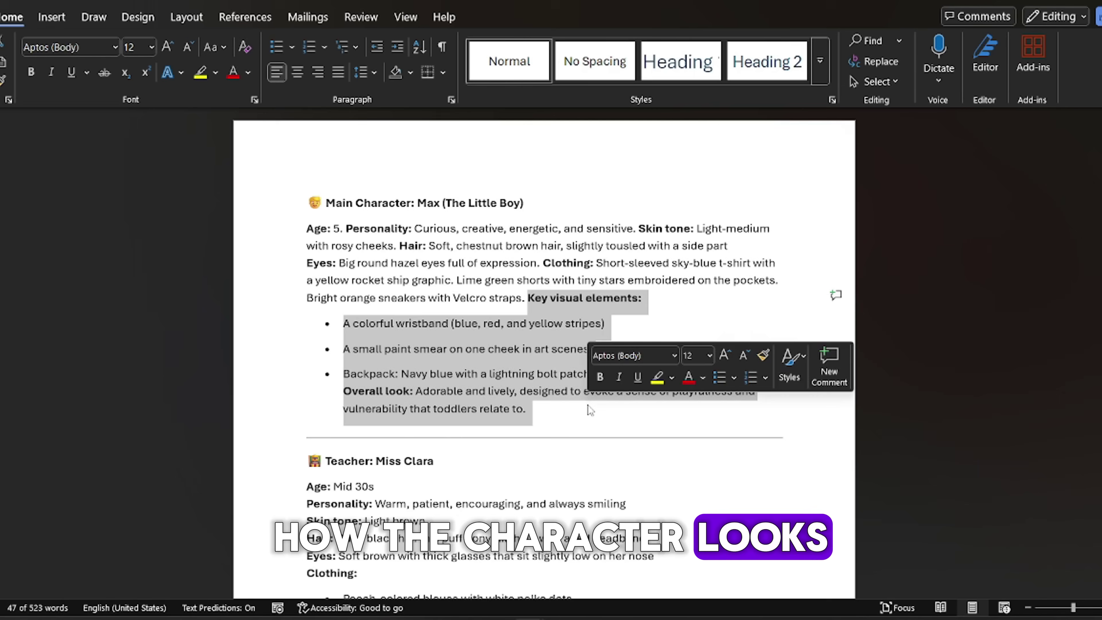
pyautogui.press('Delete')
pyautogui.click(256, 341)
pyautogui.press('Delete')
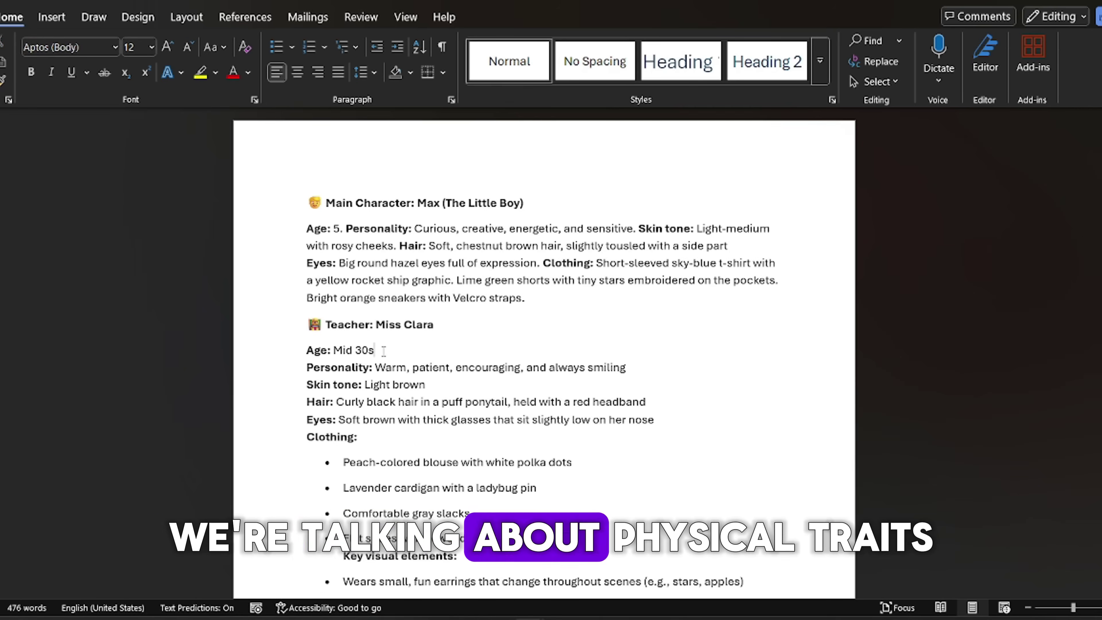
# - Join Miss Clara's age, personality, hair and eyes lines into one paragraph
pyautogui.write('.')
pyautogui.press('Delete')
pyautogui.click(706, 349)
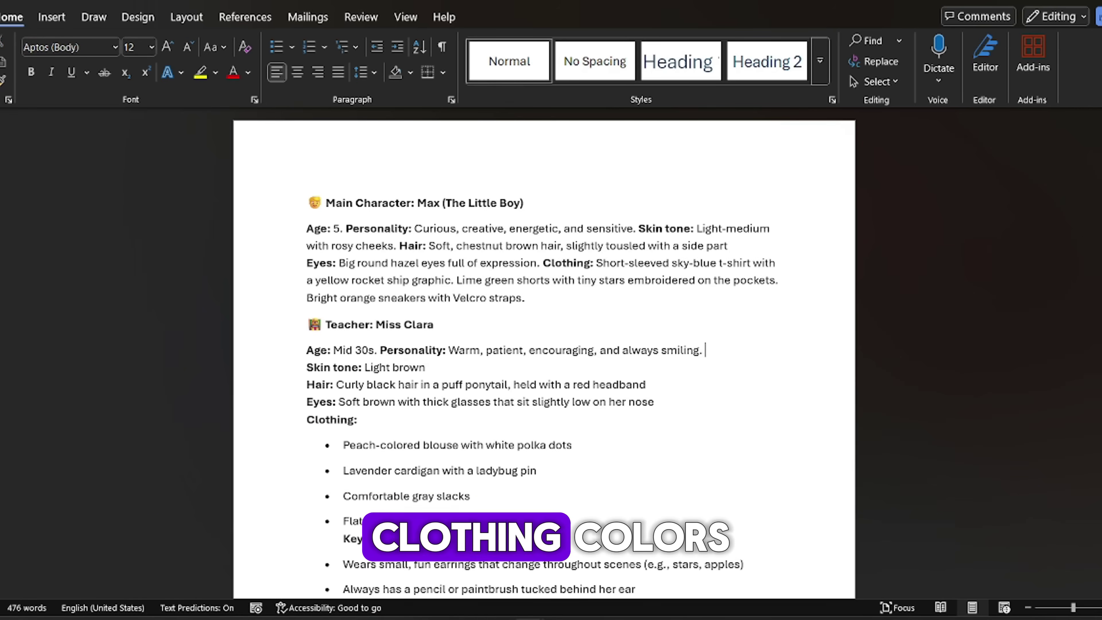
pyautogui.press('Delete')
pyautogui.click(715, 368)
pyautogui.write('.')
pyautogui.press('Delete')
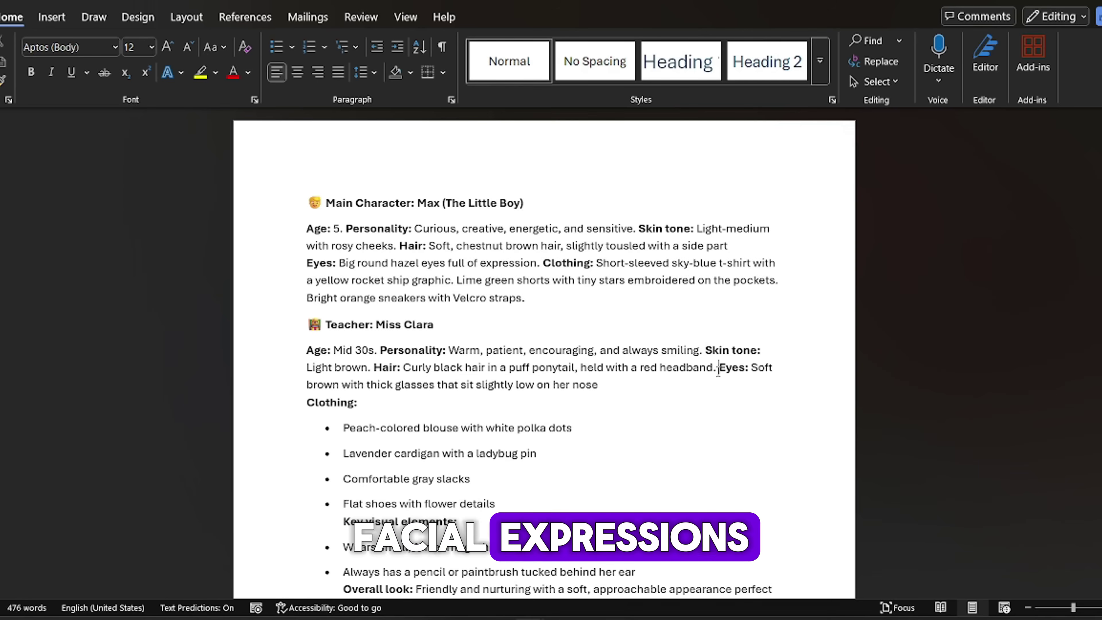
pyautogui.write('.')
pyautogui.press('Delete')
# - Fold Clara's peach blouse, lavender cardigan, gray slacks and flat shoes into the paragraph
pyautogui.click(342, 410)
pyautogui.press('BackSpace')
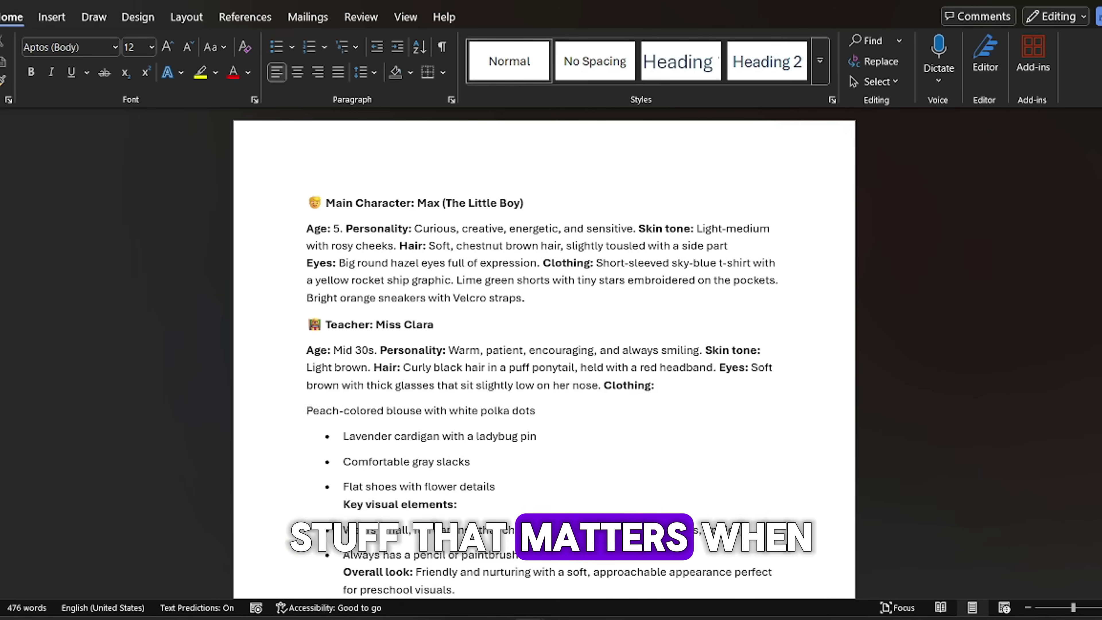
pyautogui.press('BackSpace')
pyautogui.write('.')
pyautogui.press('Delete')
pyautogui.click(616, 403)
pyautogui.press('Delete')
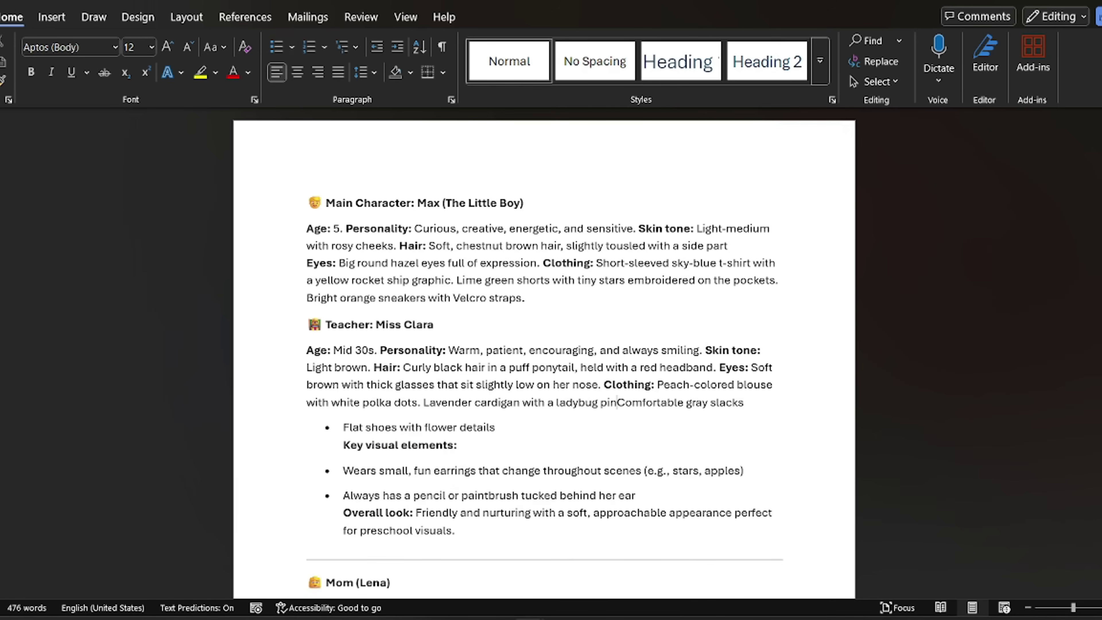
pyautogui.press('BackSpace')
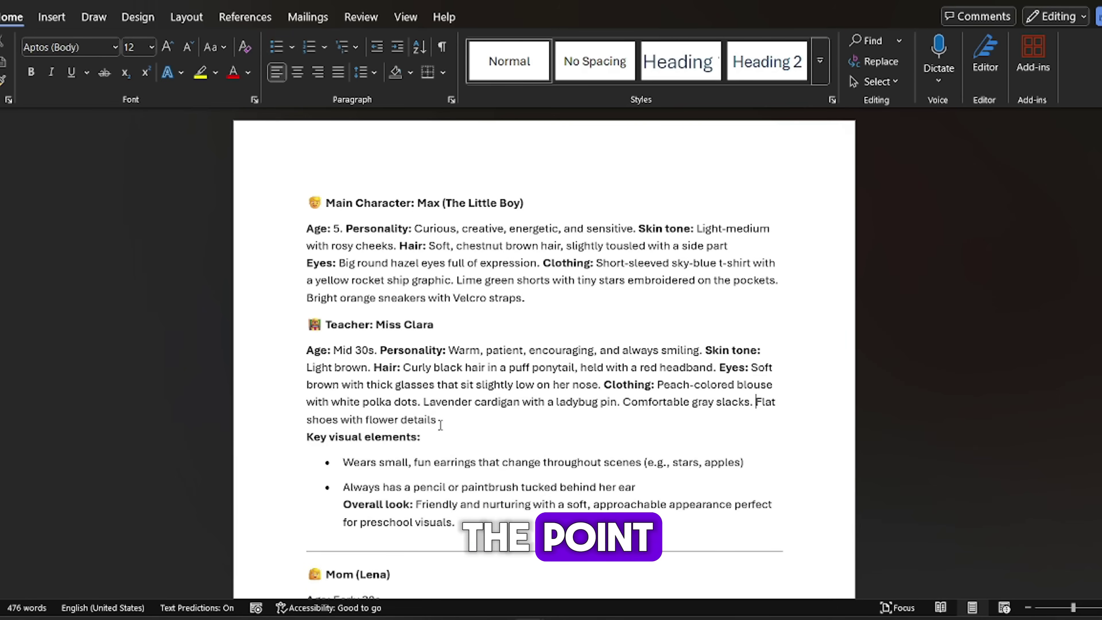
pyautogui.click(440, 424)
pyautogui.write('.')
pyautogui.press('Delete')
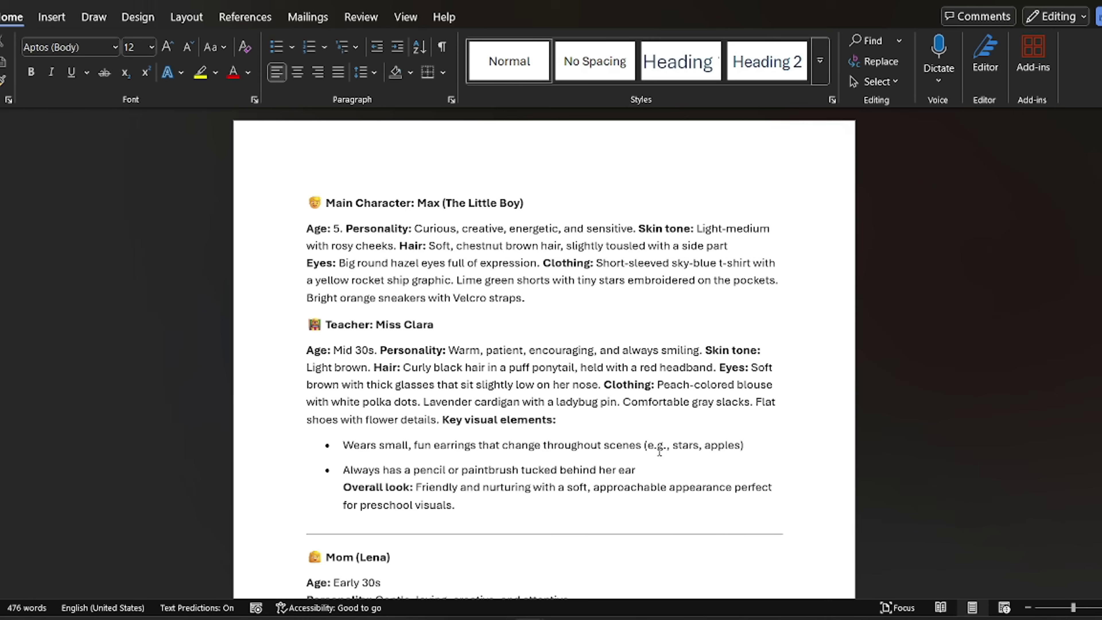
# - Delete Clara's extra visual details through her overall look and add a closing parenthesis
pyautogui.moveTo(674, 446); pyautogui.dragTo(455, 505)
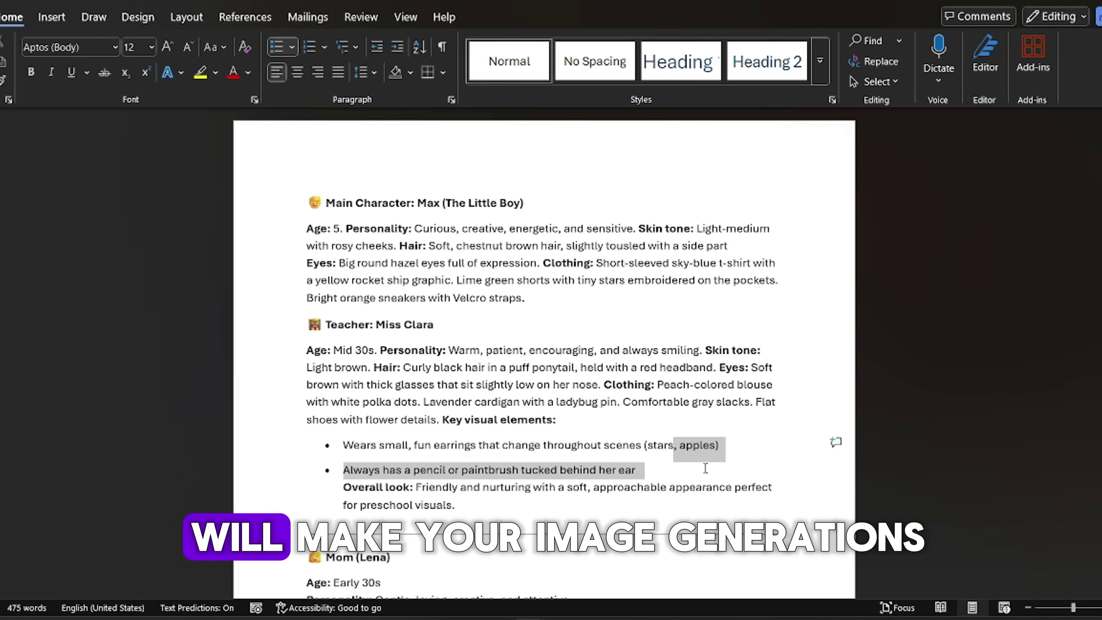
pyautogui.press('BackSpace')
pyautogui.write(')')
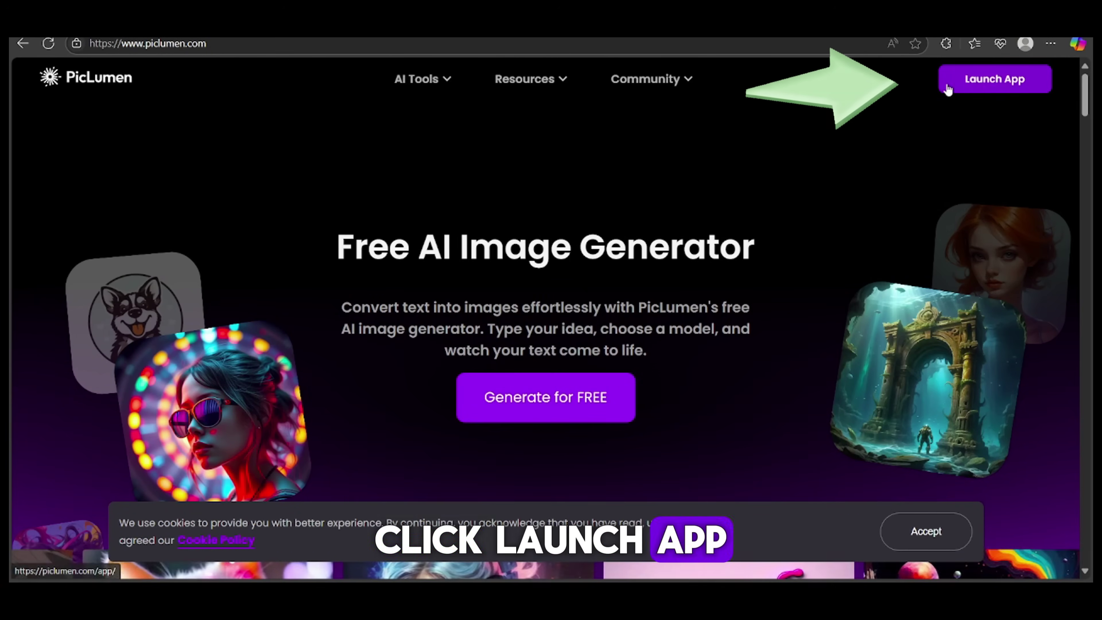
# - Launch the PicLumen web app and go to the Create page
pyautogui.click(975, 85)
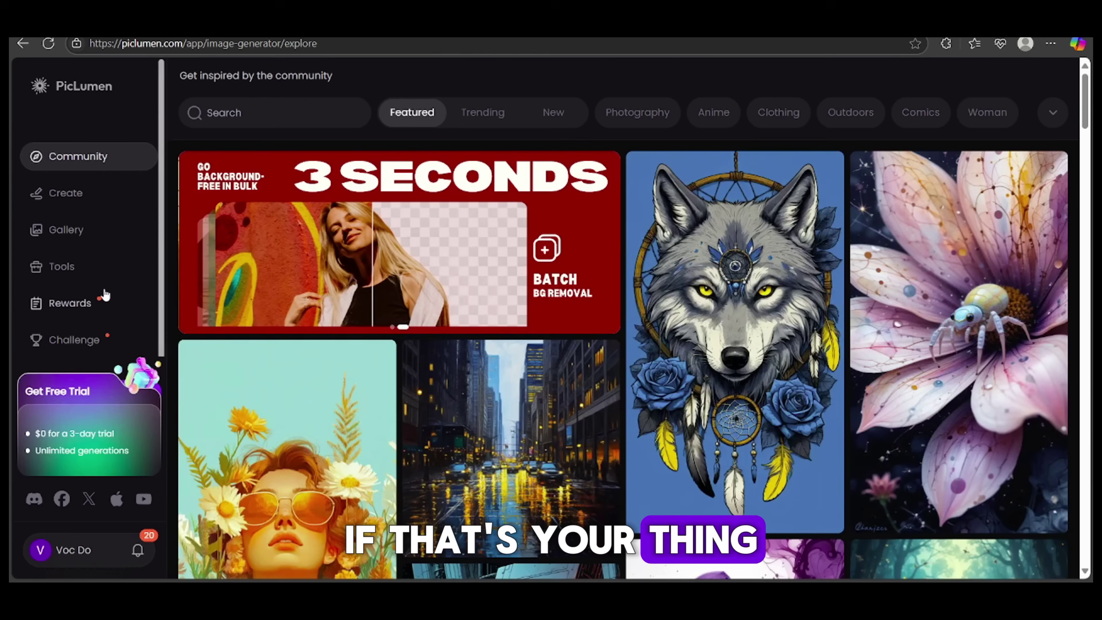
pyautogui.click(69, 201)
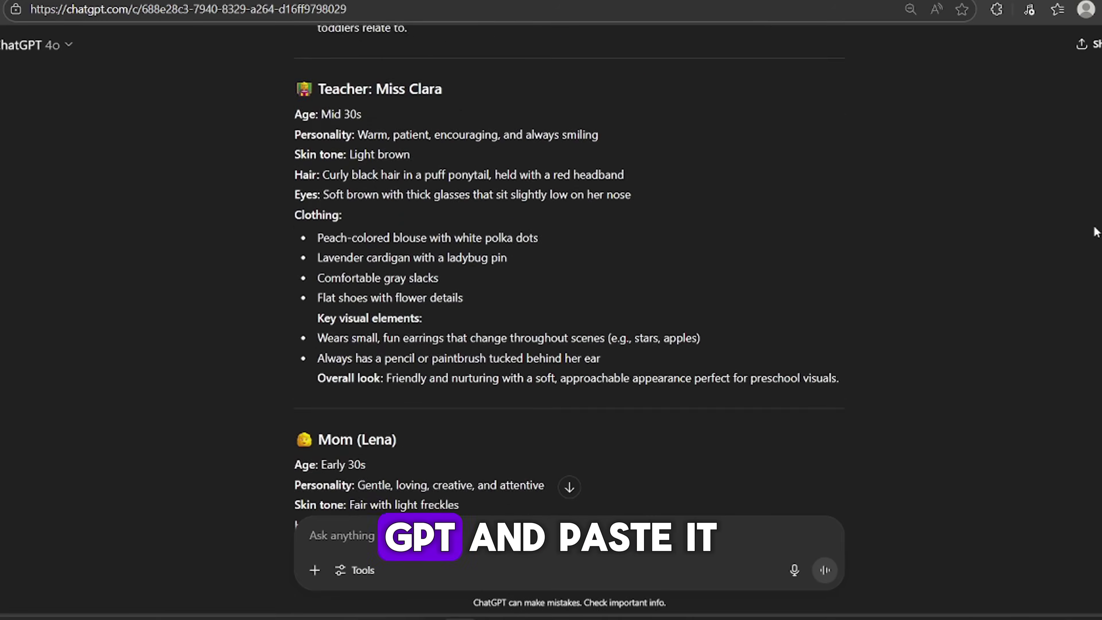
# - Enter the bedroom scene prompt with Max's description in parentheses after his name
pyautogui.scroll(15, 294, 138)
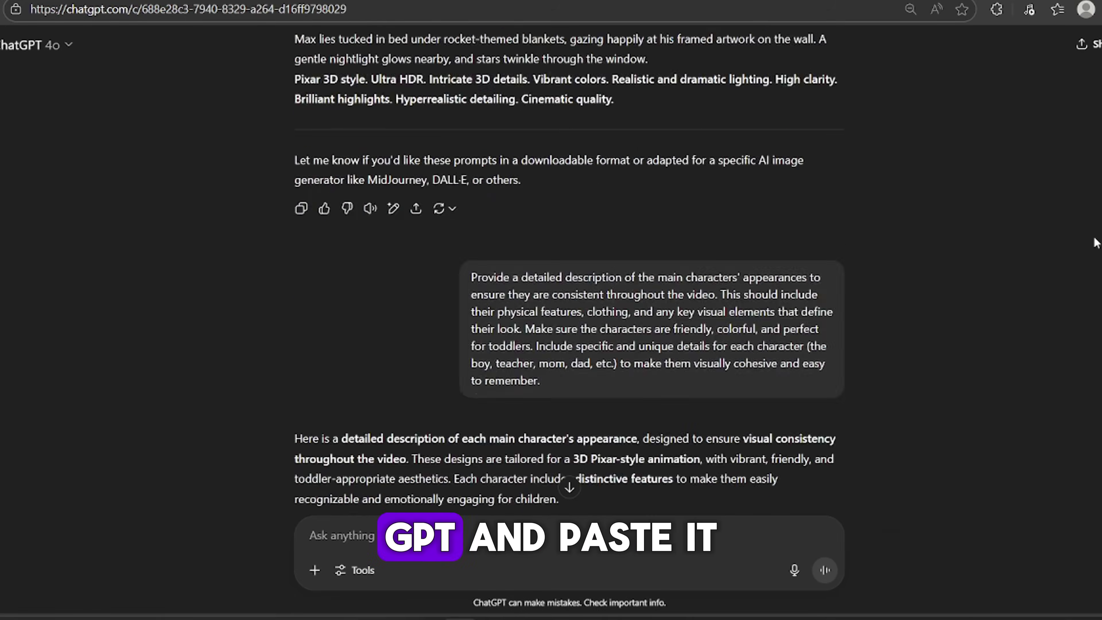
pyautogui.moveTo(294, 135); pyautogui.dragTo(614, 215)
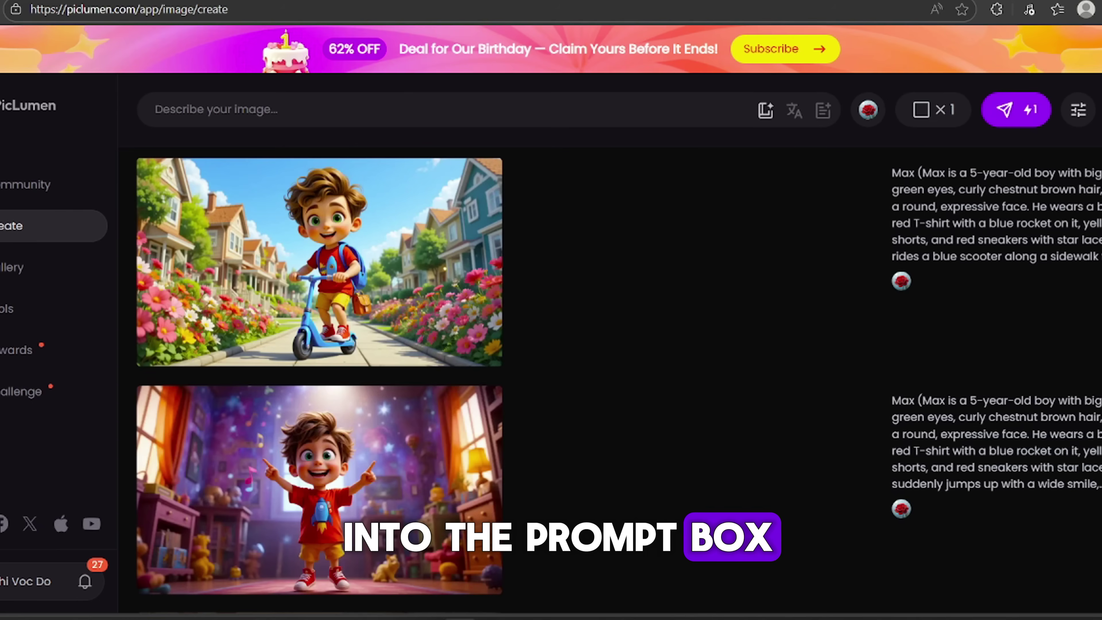
pyautogui.hotkey('ctrl', 'v')
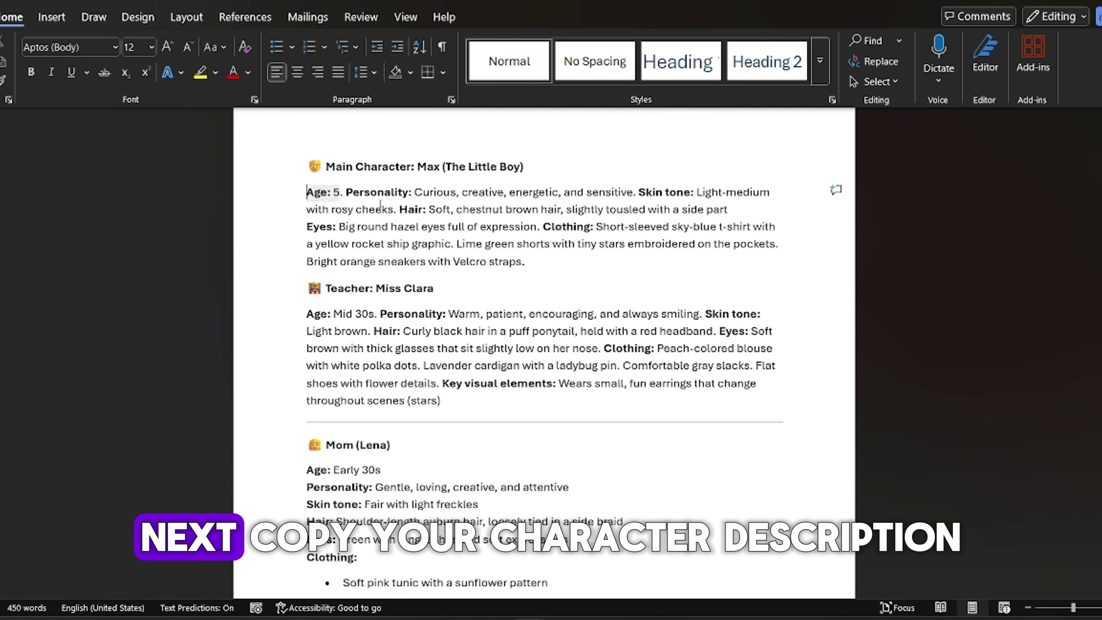
pyautogui.moveTo(306, 192); pyautogui.dragTo(534, 265)
pyautogui.hotkey('ctrl', 'c')
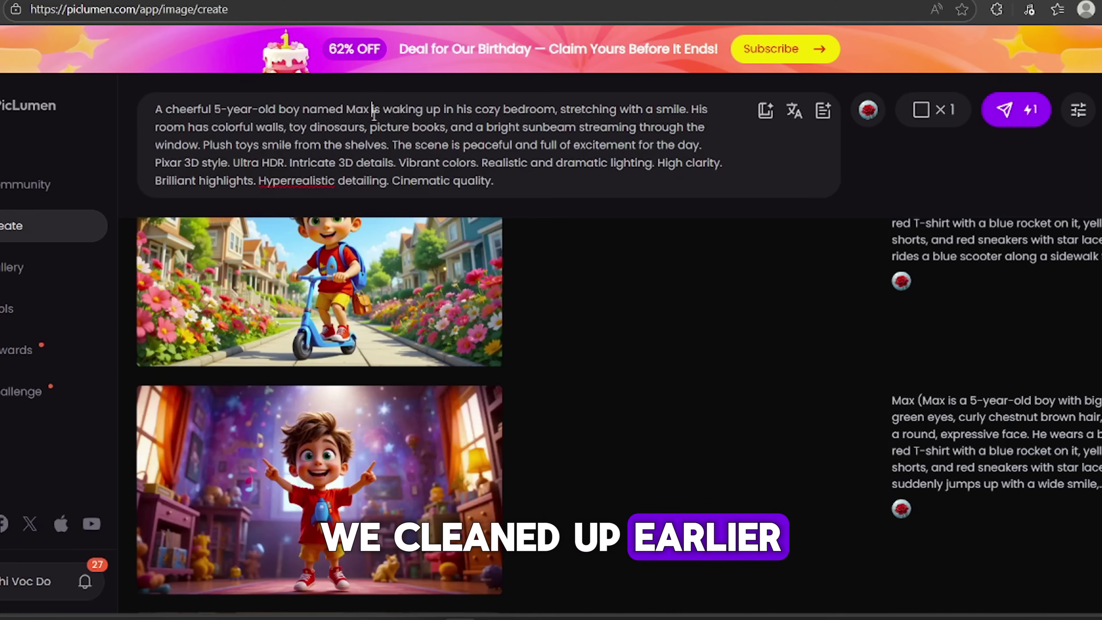
pyautogui.hotkey('ctrl', 'v')
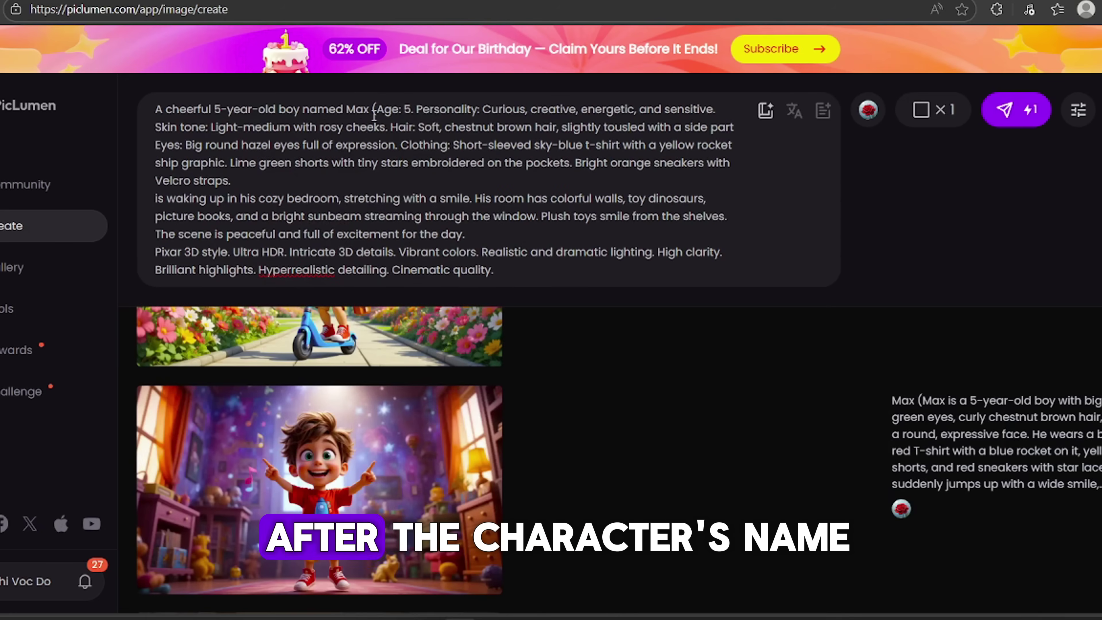
pyautogui.write(')')
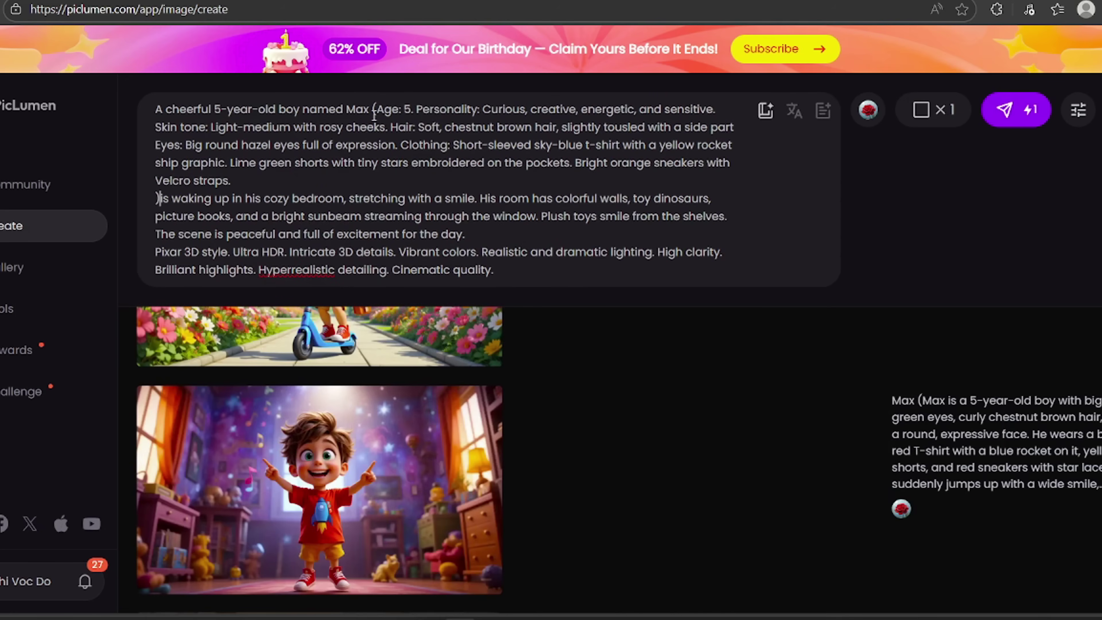
pyautogui.press('BackSpace')
pyautogui.press('BackSpace')
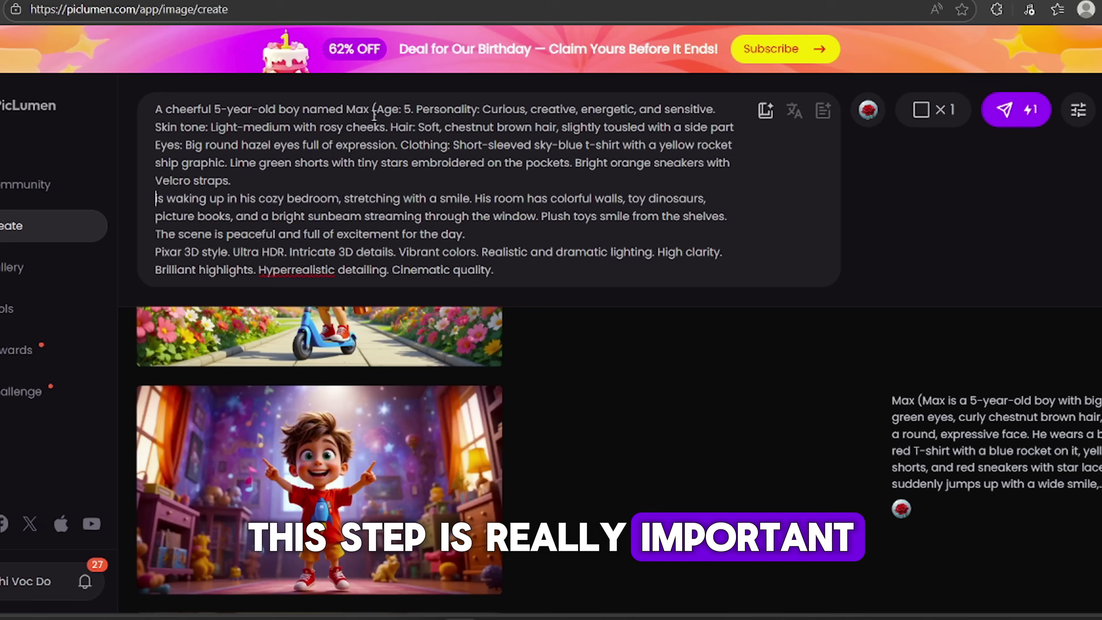
pyautogui.write(')')
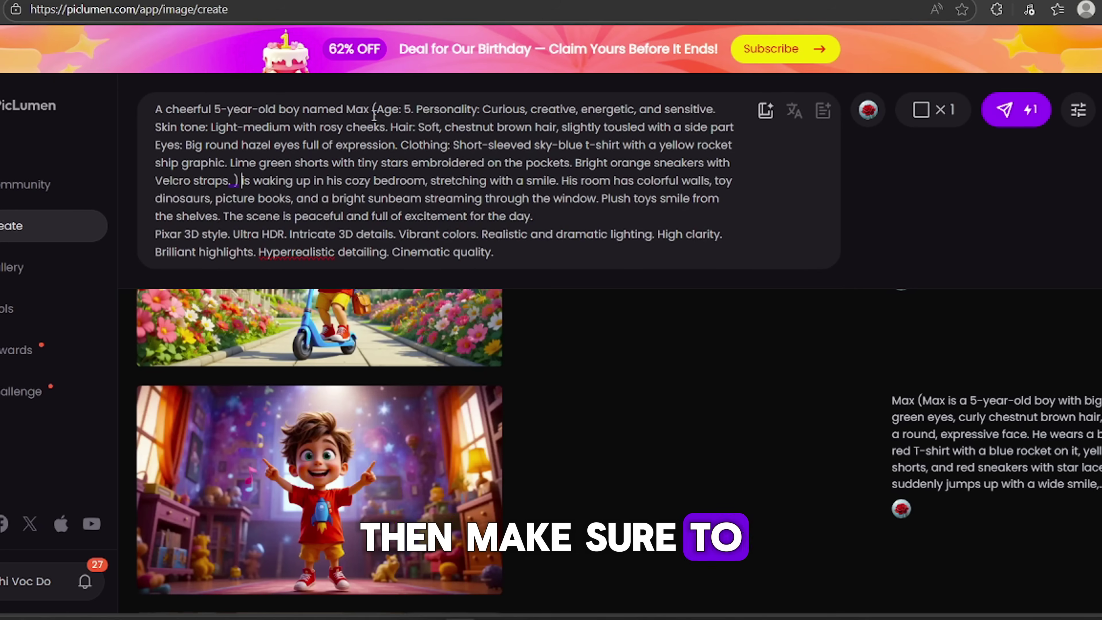
# - Set the aspect ratio to 16:9 and generate the image
pyautogui.click(955, 114)
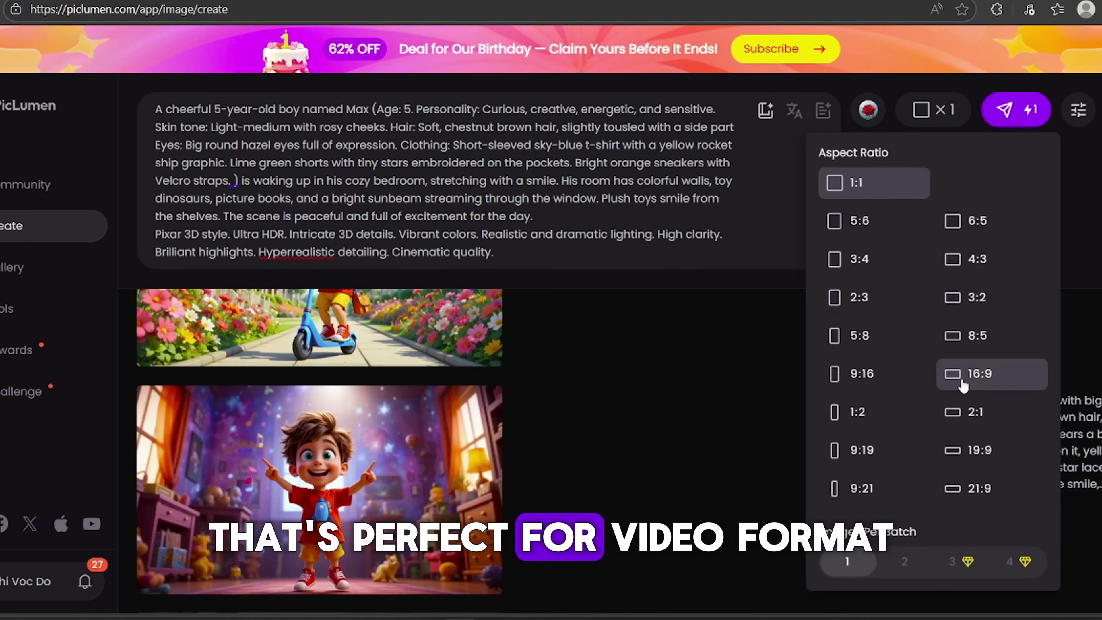
pyautogui.click(962, 386)
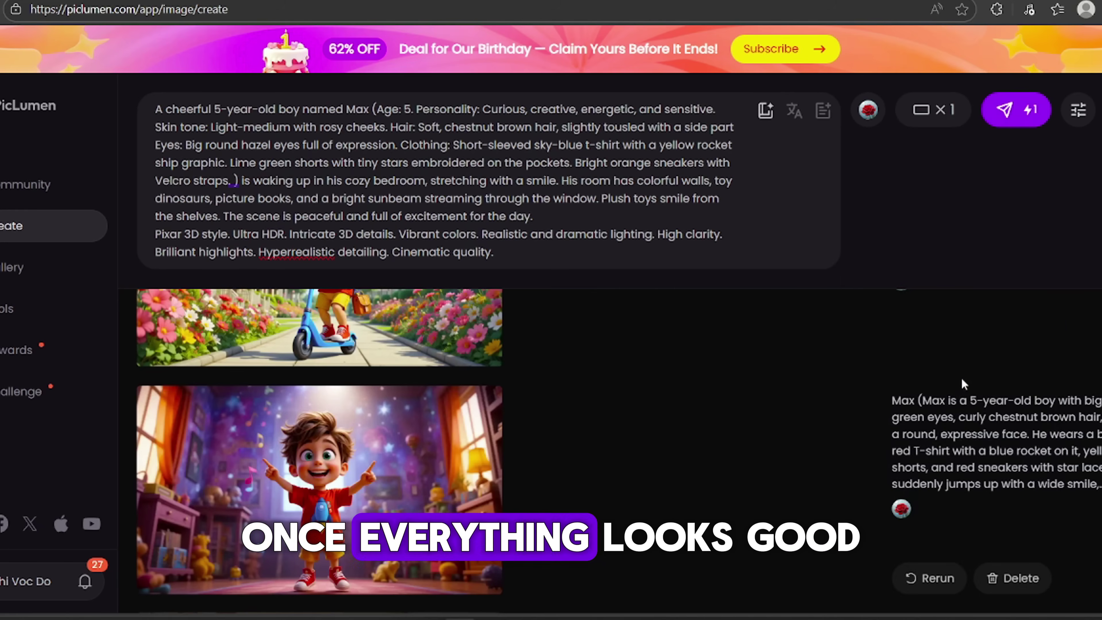
pyautogui.click(1025, 124)
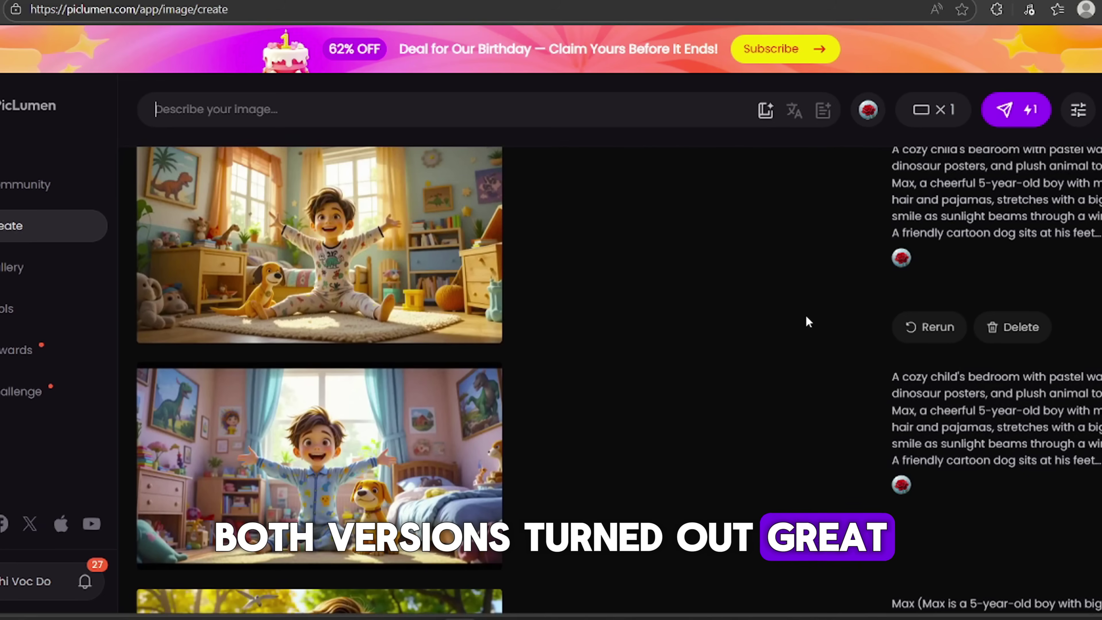
# - Download the first generated bedroom image of Max as a PNG
pyautogui.moveTo(458, 258)
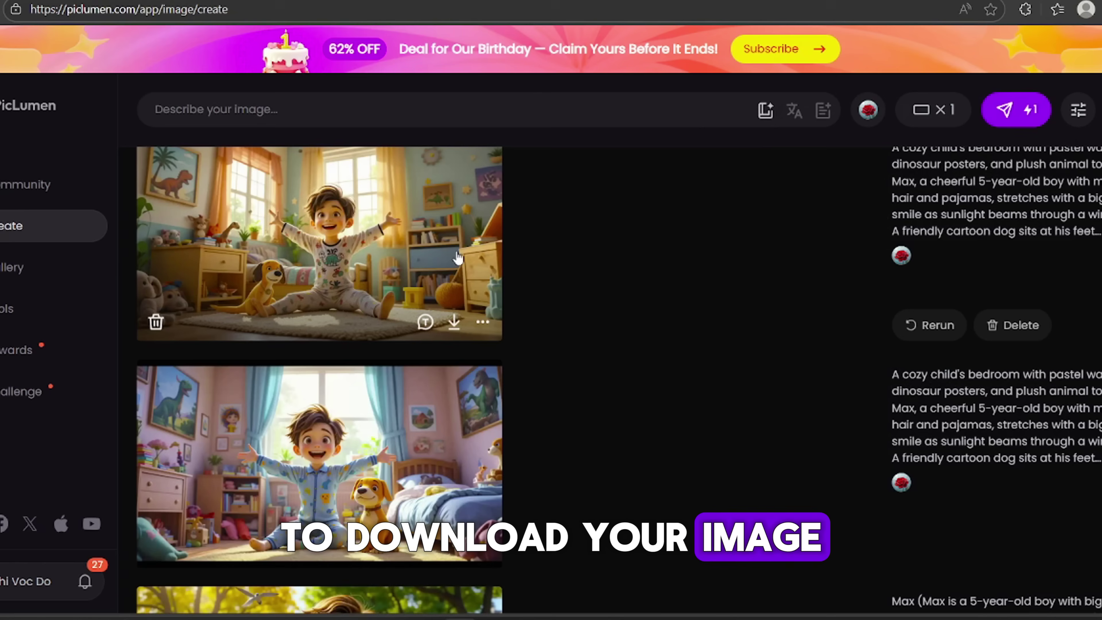
pyautogui.click(453, 329)
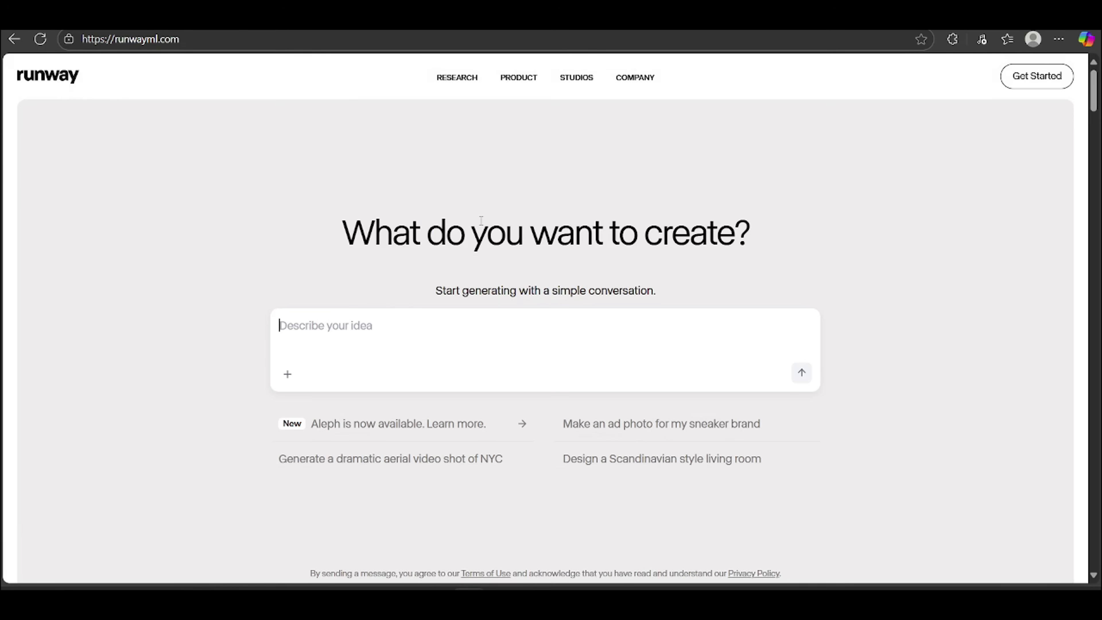
# - Sign into Runway with Google, dismiss the upgrade offer, and open Tool Mode's Video tab
pyautogui.click(1036, 76)
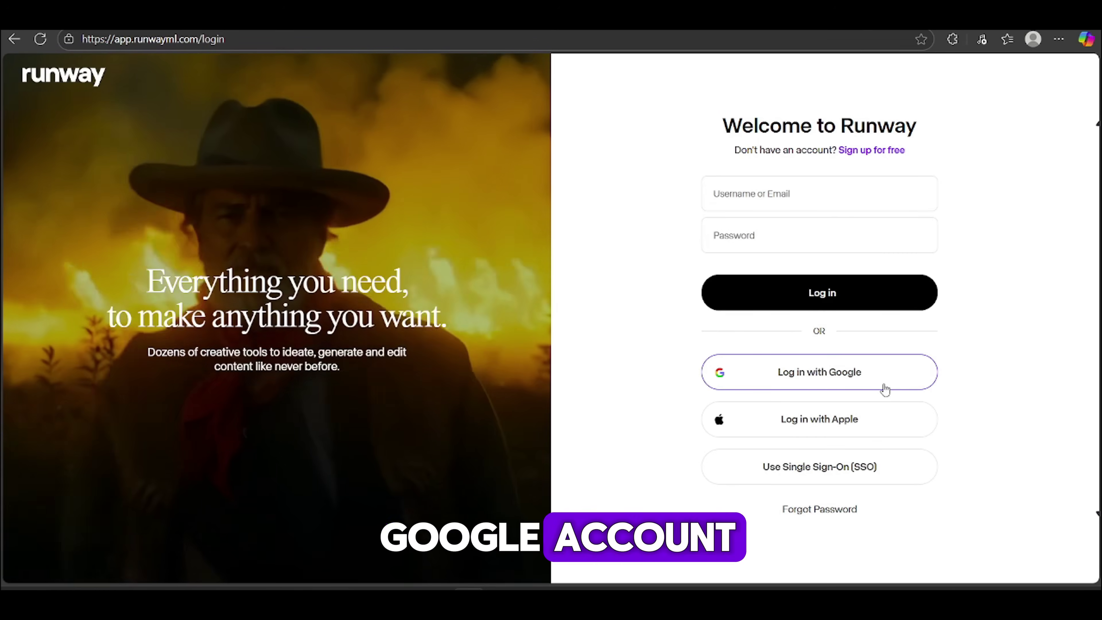
pyautogui.click(885, 389)
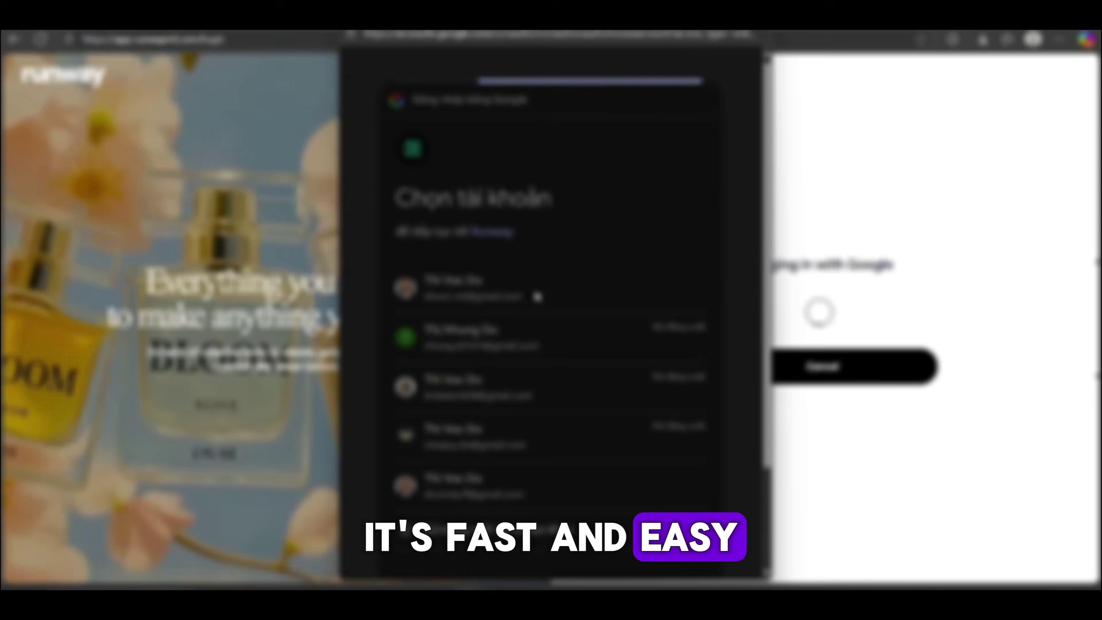
pyautogui.click(536, 293)
pyautogui.click(630, 427)
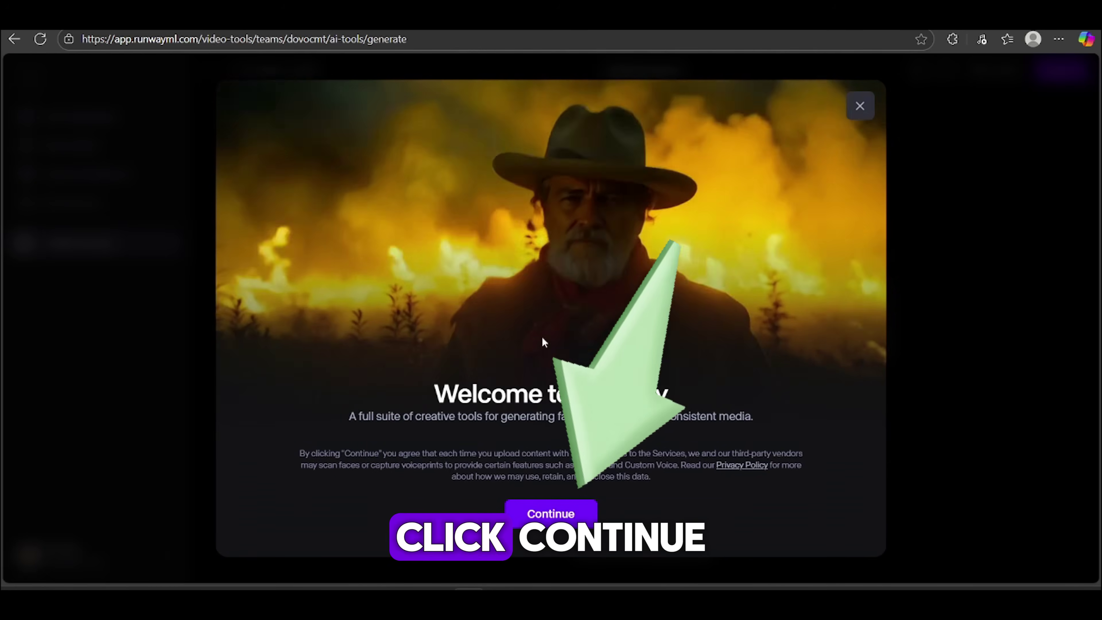
pyautogui.click(550, 513)
pyautogui.click(214, 276)
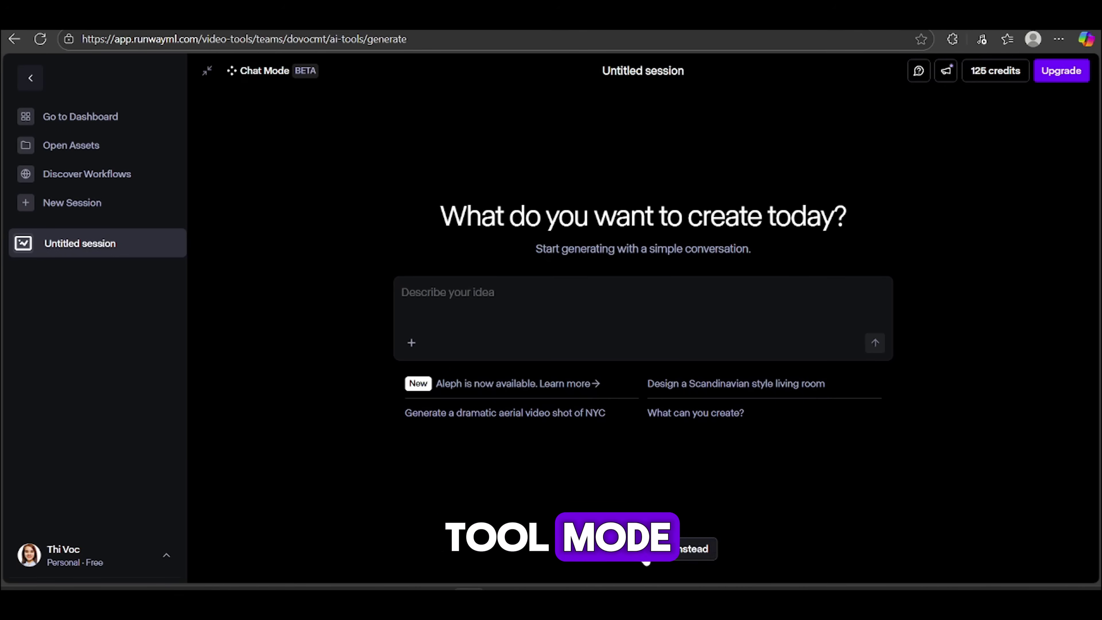
pyautogui.click(643, 549)
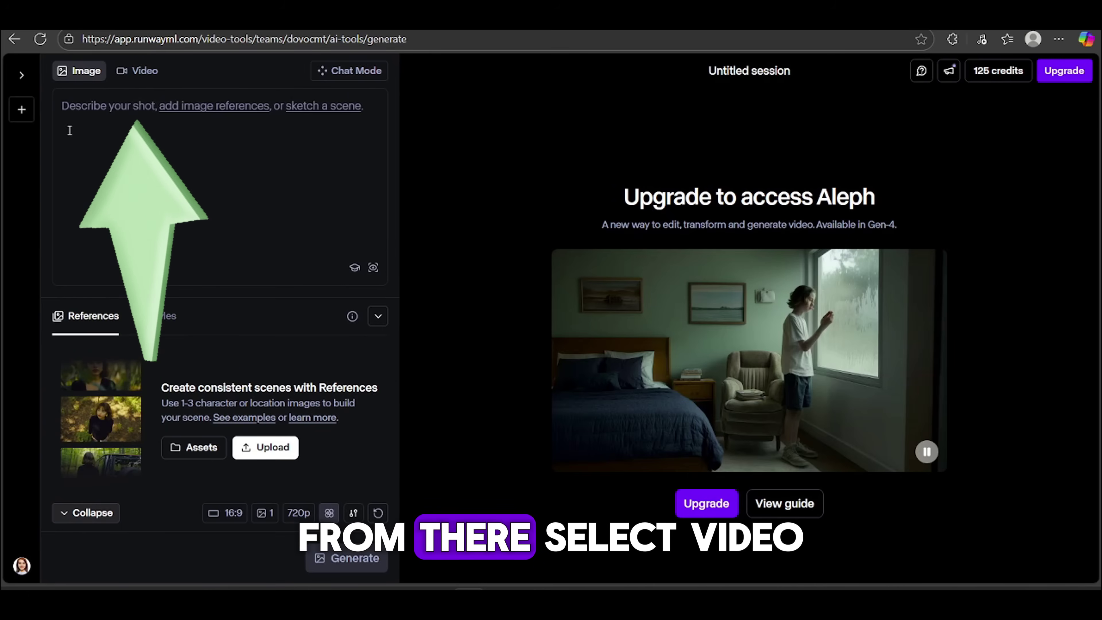
pyautogui.click(140, 72)
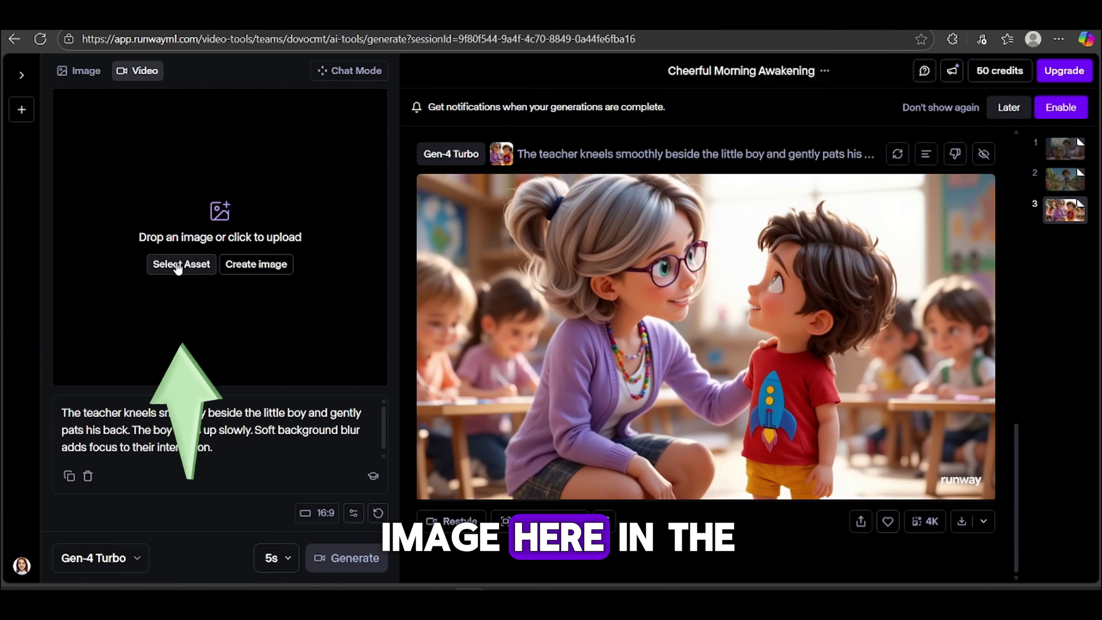
# - Upload piclumen-1754156351046.png as the start frame and generate a 5-second Gen-4 Turbo clip
pyautogui.click(178, 264)
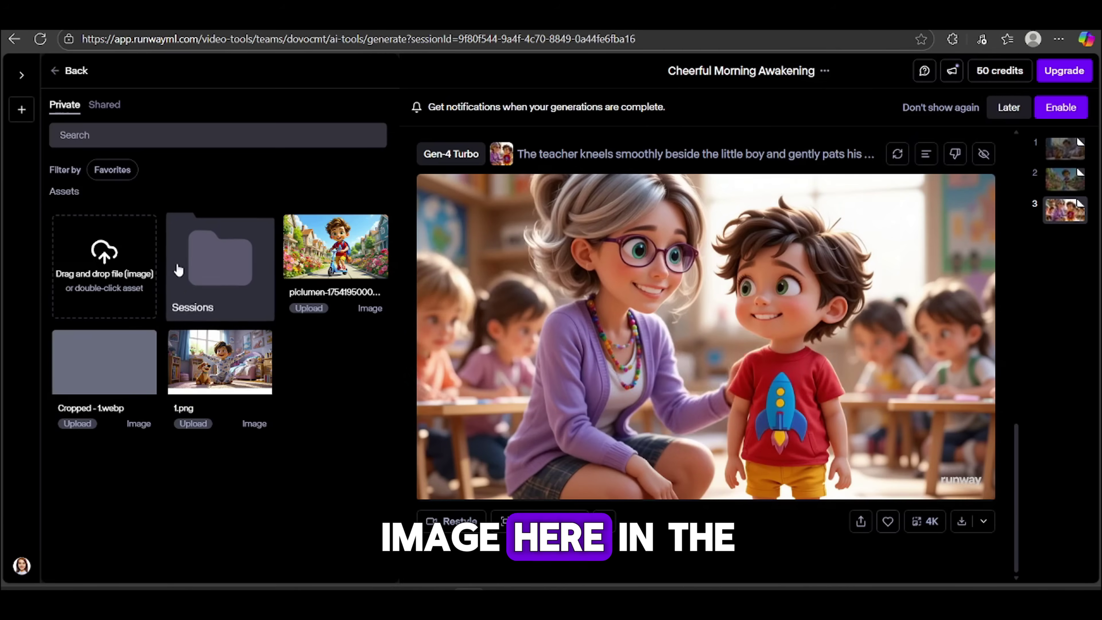
pyautogui.click(97, 261)
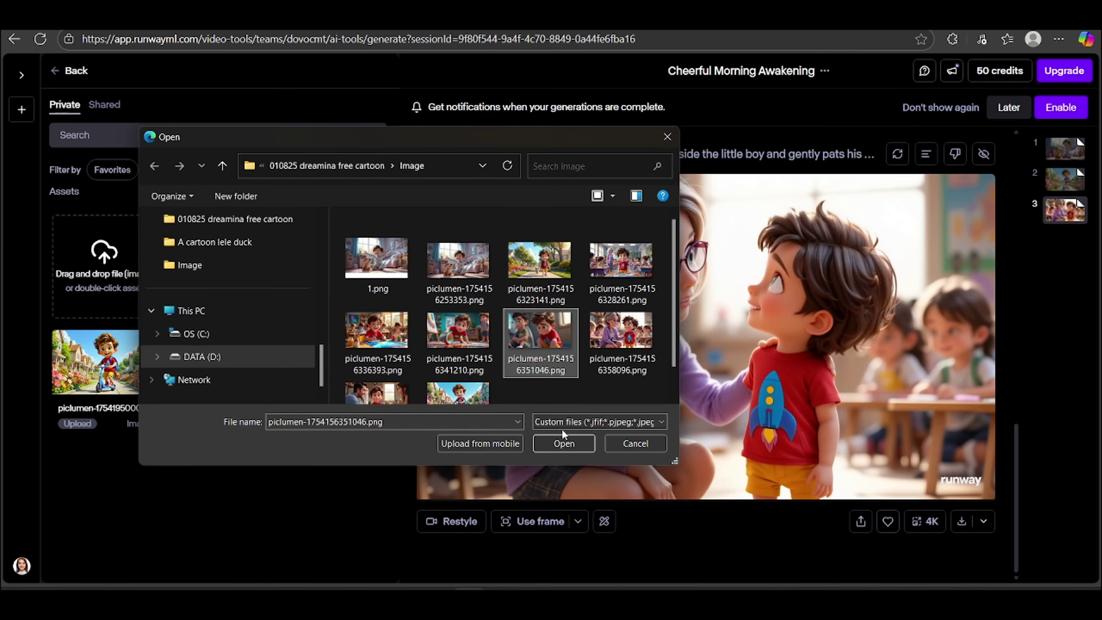
pyautogui.click(564, 443)
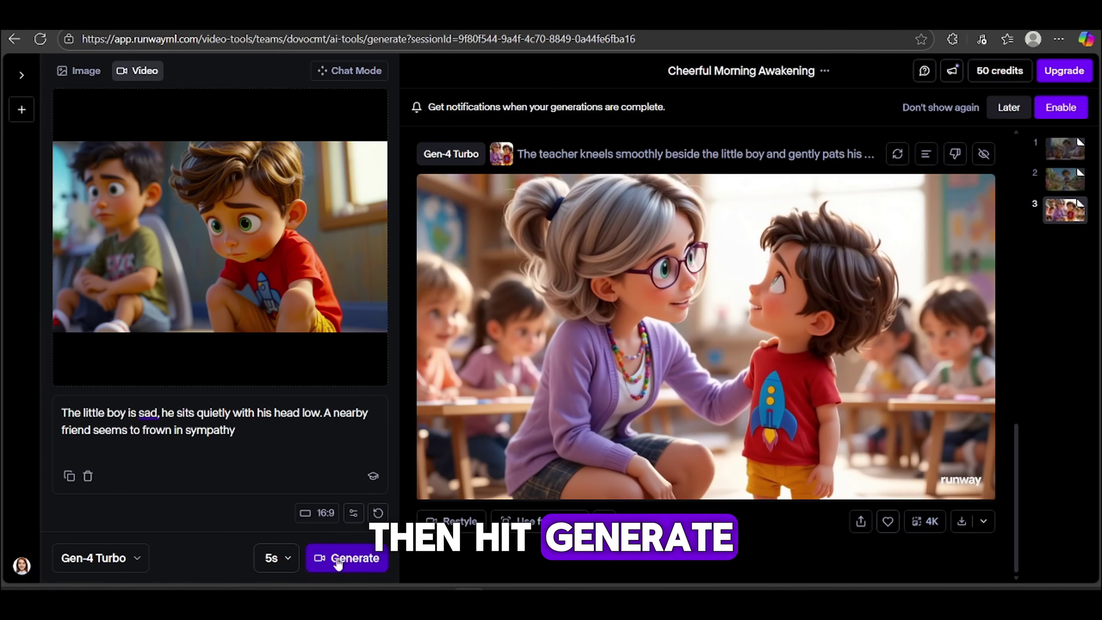
pyautogui.click(341, 559)
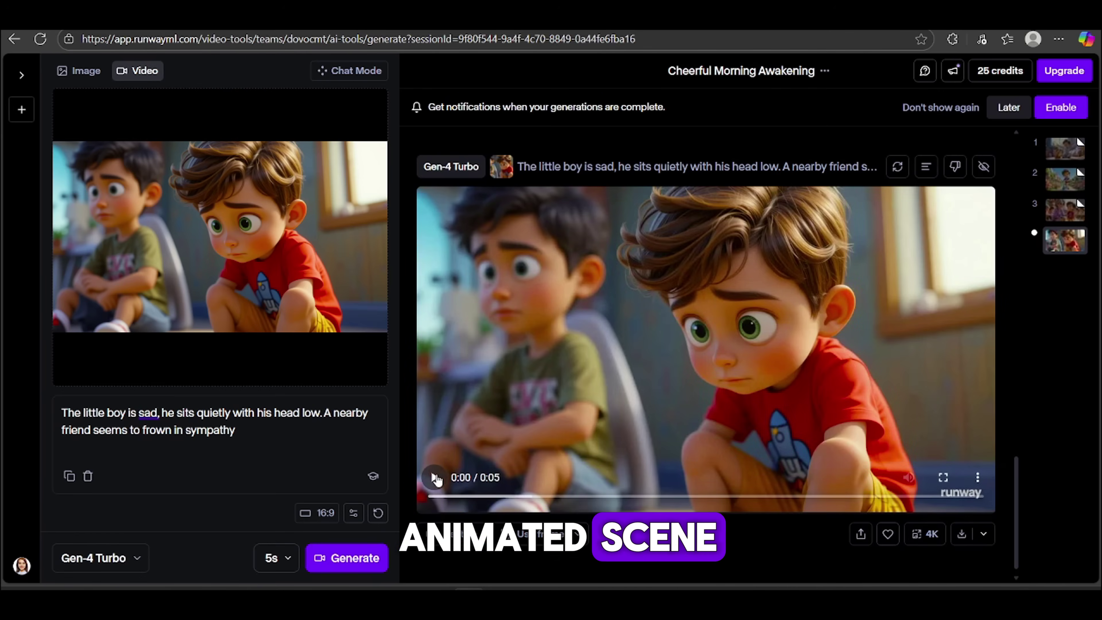
# - Play the new sad-boy clip and download it as an MP4
pyautogui.click(435, 478)
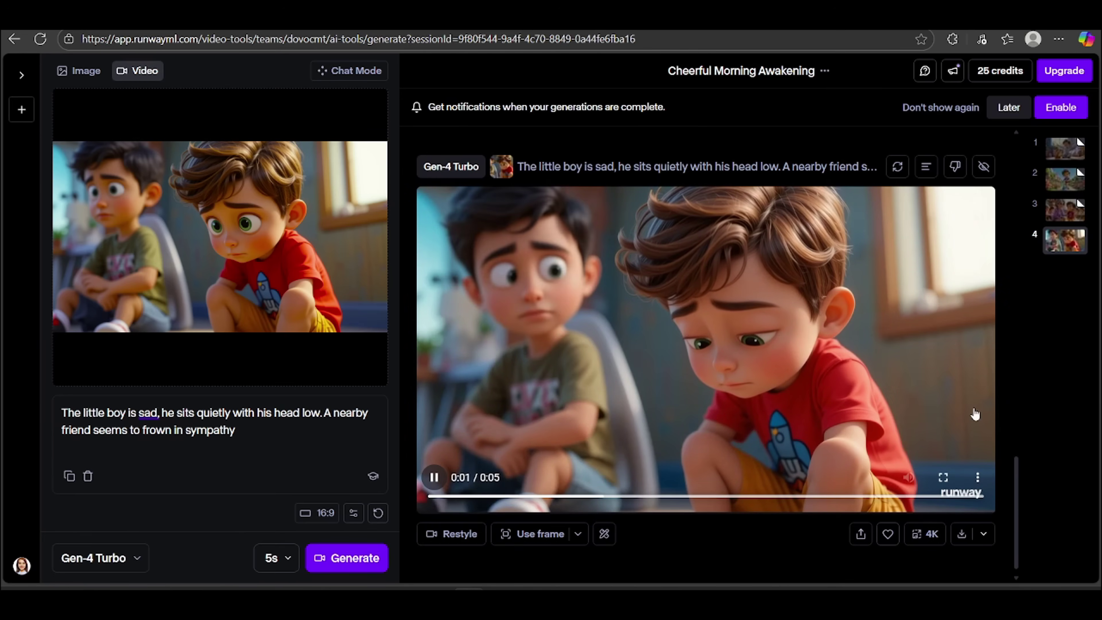
pyautogui.scroll(-1, 975, 415)
pyautogui.click(961, 521)
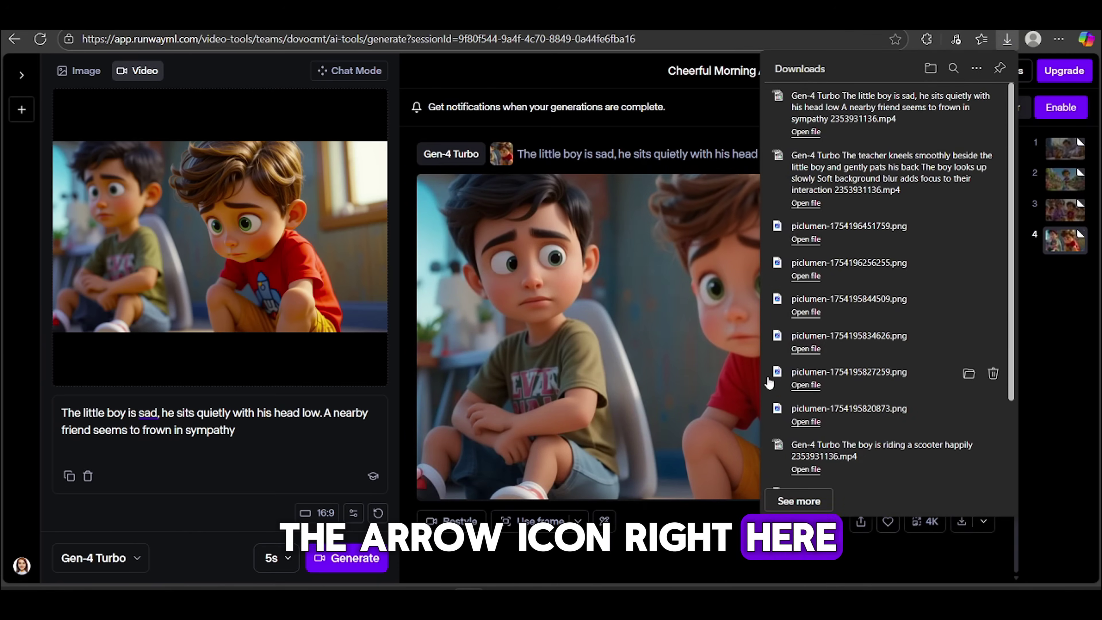
pyautogui.click(678, 558)
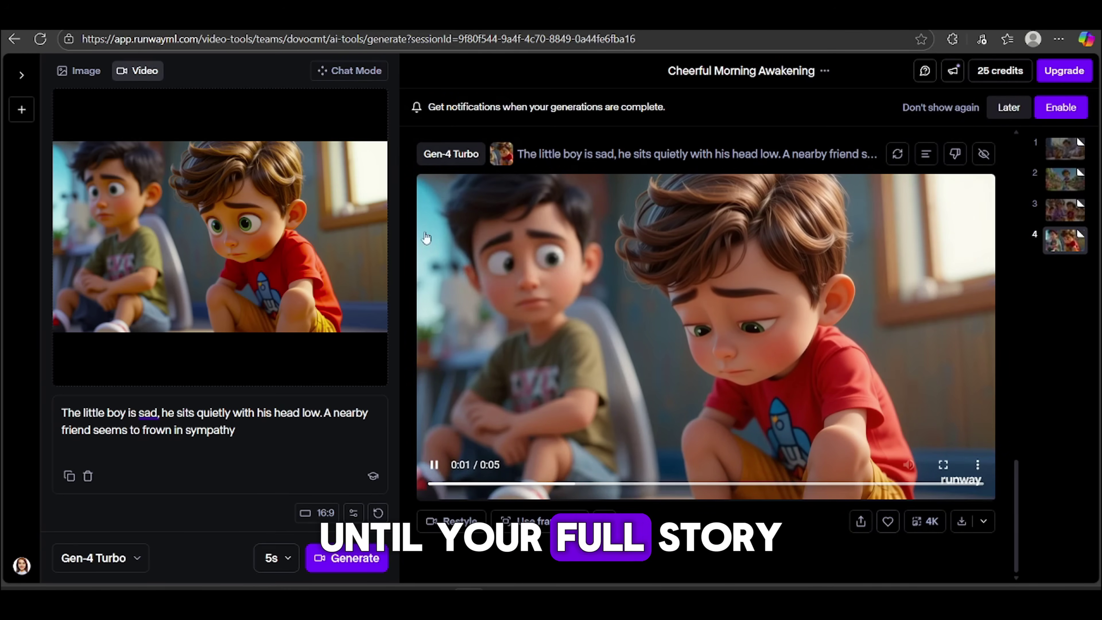
# - Replace the start frame with the kitchen-table image piclumen-1754156383463.png
pyautogui.click(371, 108)
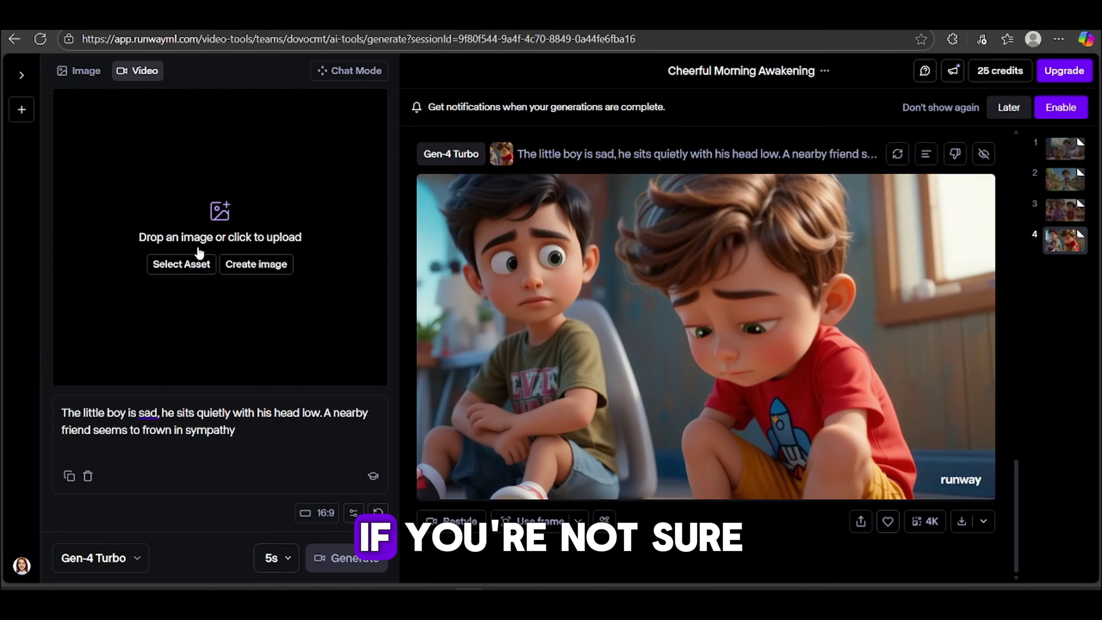
pyautogui.click(180, 264)
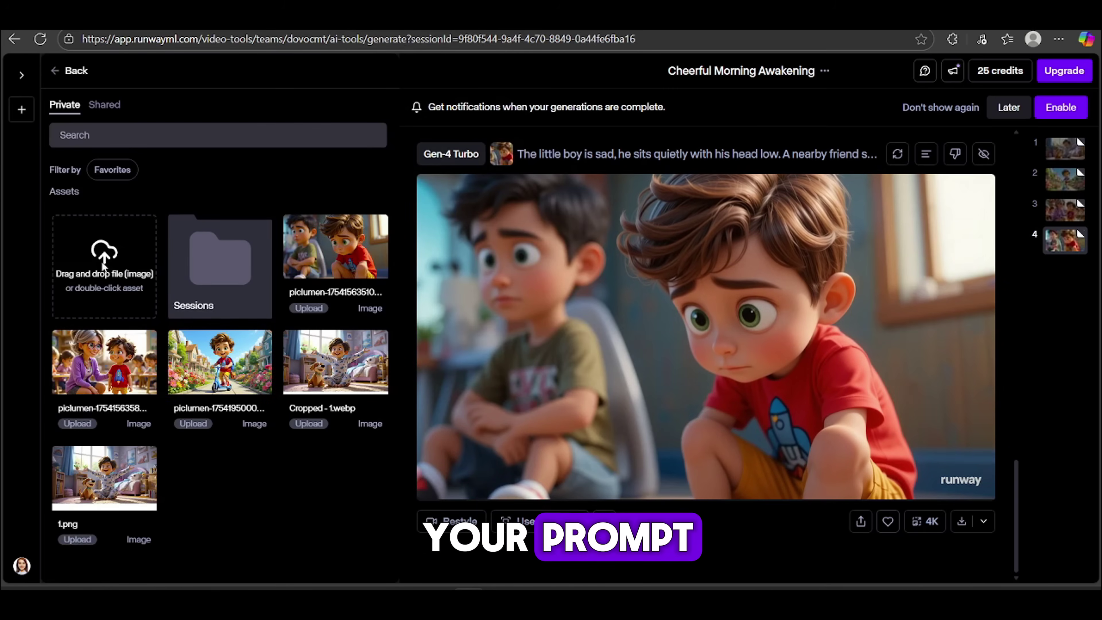
pyautogui.click(104, 260)
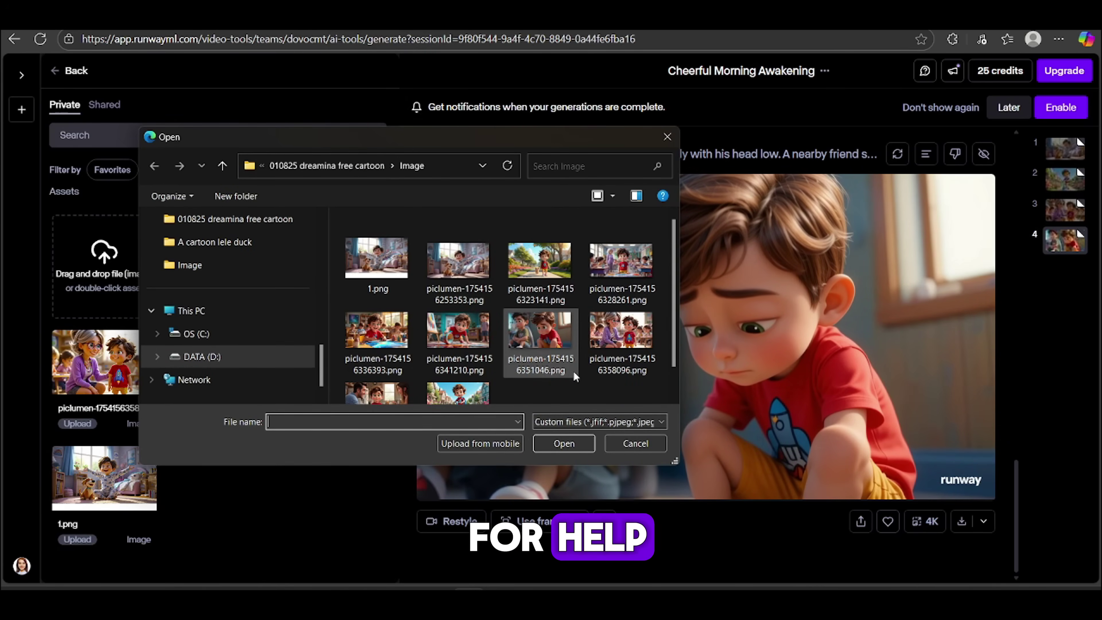
pyautogui.scroll(-1, 567, 382)
pyautogui.click(373, 354)
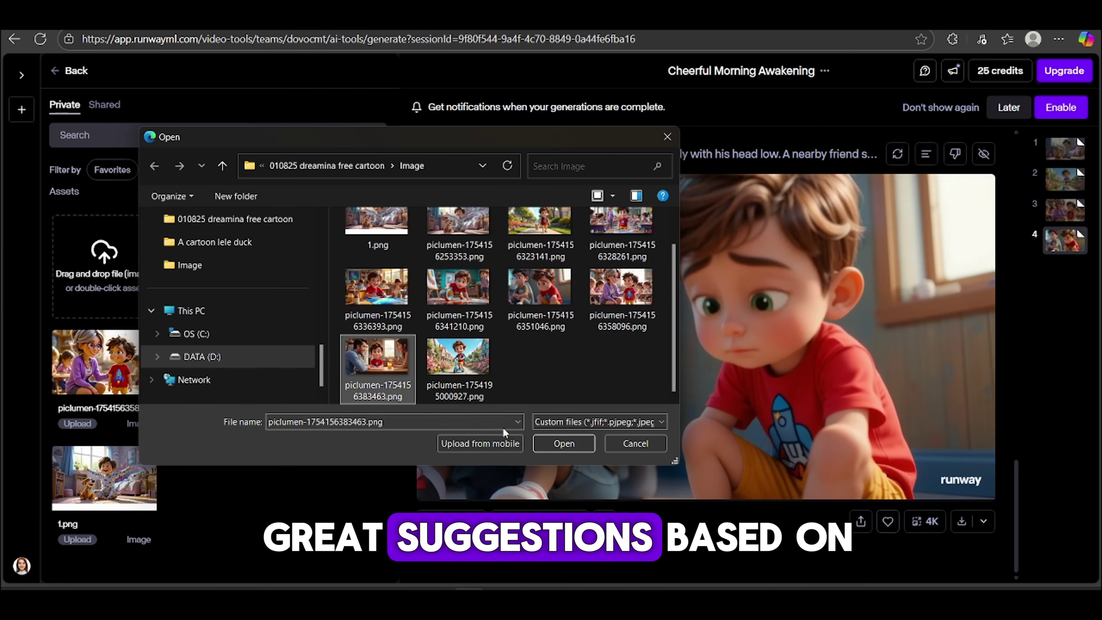
pyautogui.click(563, 443)
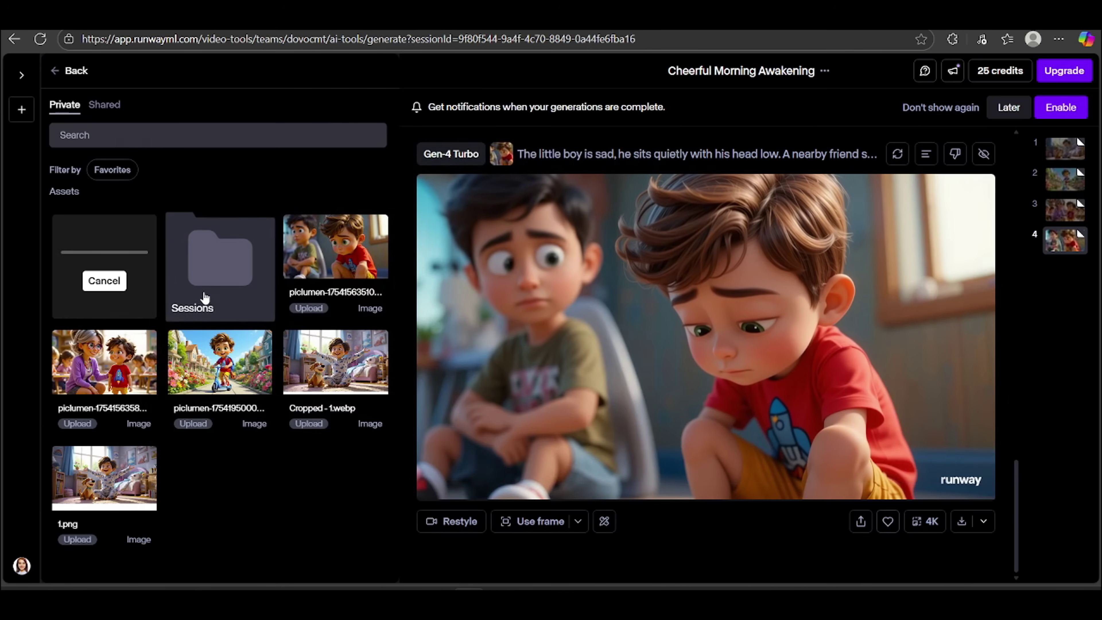
# - Swap in the kitchen-table scene prompt and generate the clip
pyautogui.hotkey('ctrl', 'a')
pyautogui.write('The boy sits at the table listening to his dad tell a funny story. Mom pours juice while laughing.')
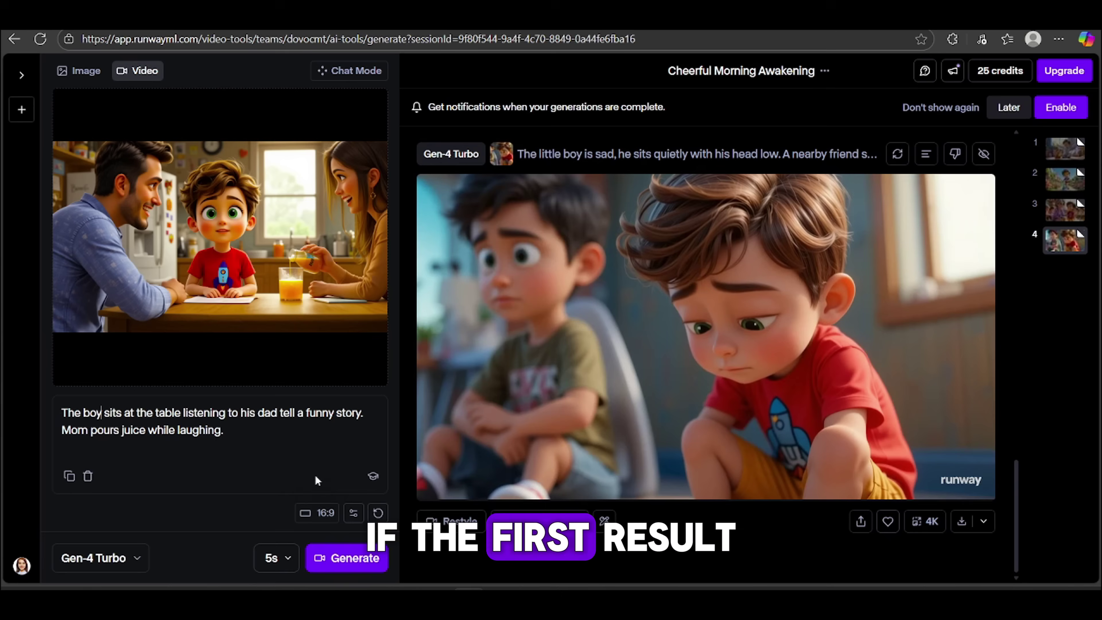
pyautogui.click(346, 559)
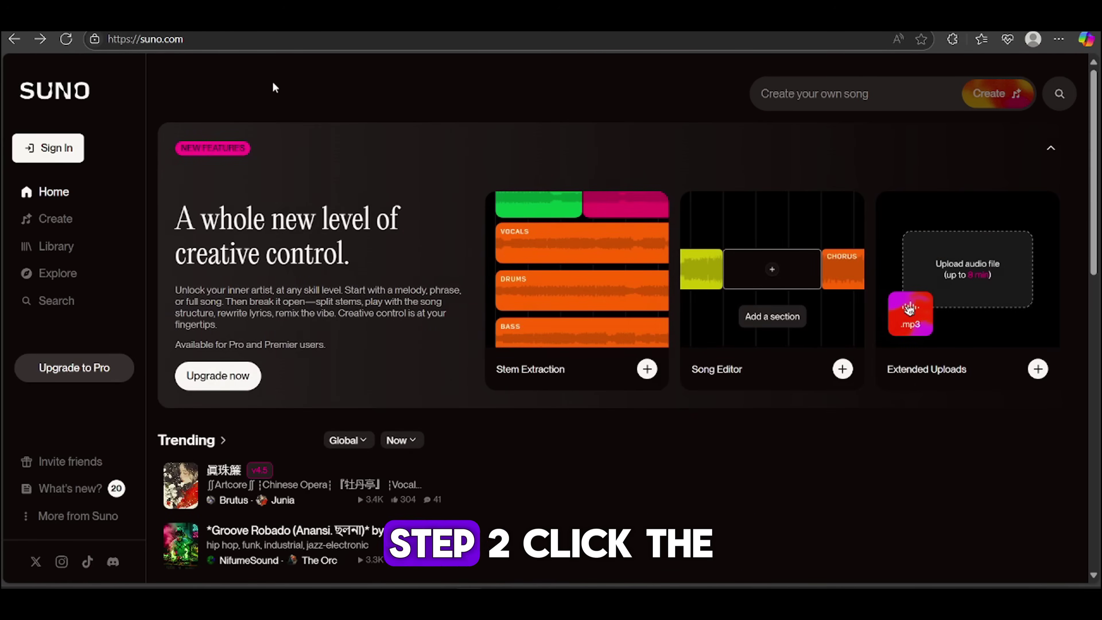
# - Sign in to the Suno account
pyautogui.click(66, 150)
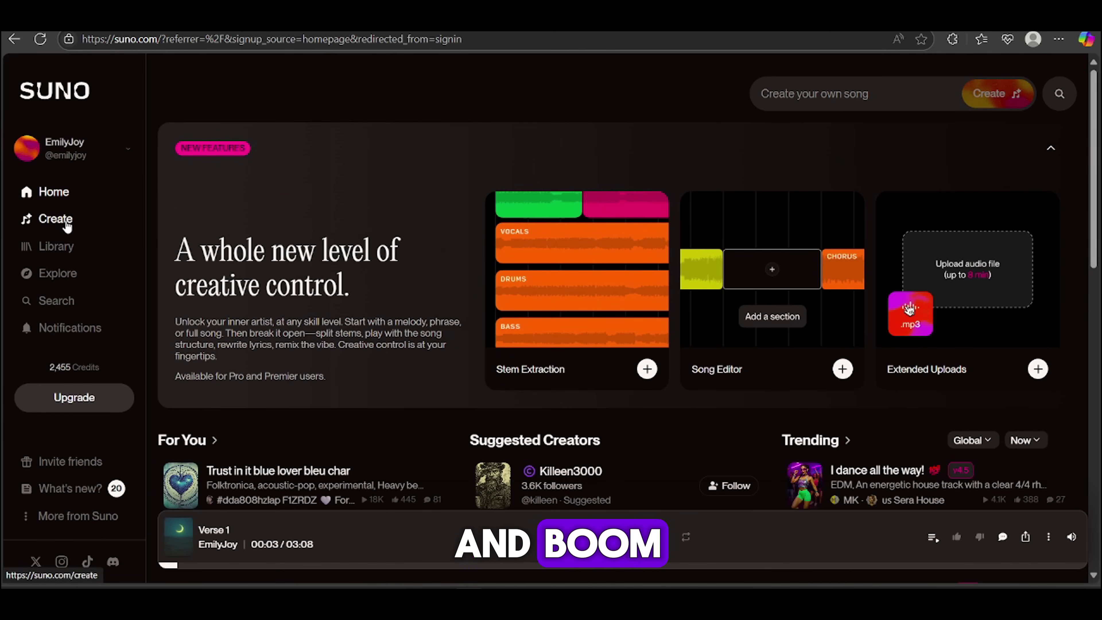
# - Paste the 'Oops, I made a mistake' lyrics and Sing-along Nursery Rhyme style, then create the song
pyautogui.click(66, 223)
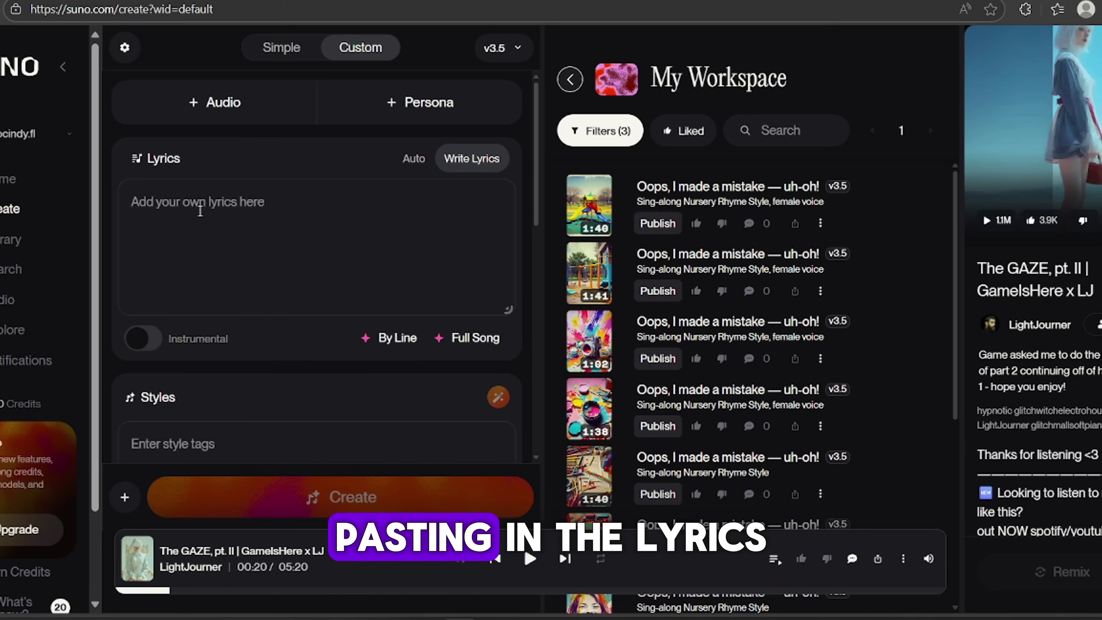
pyautogui.hotkey('ctrl', 'v')
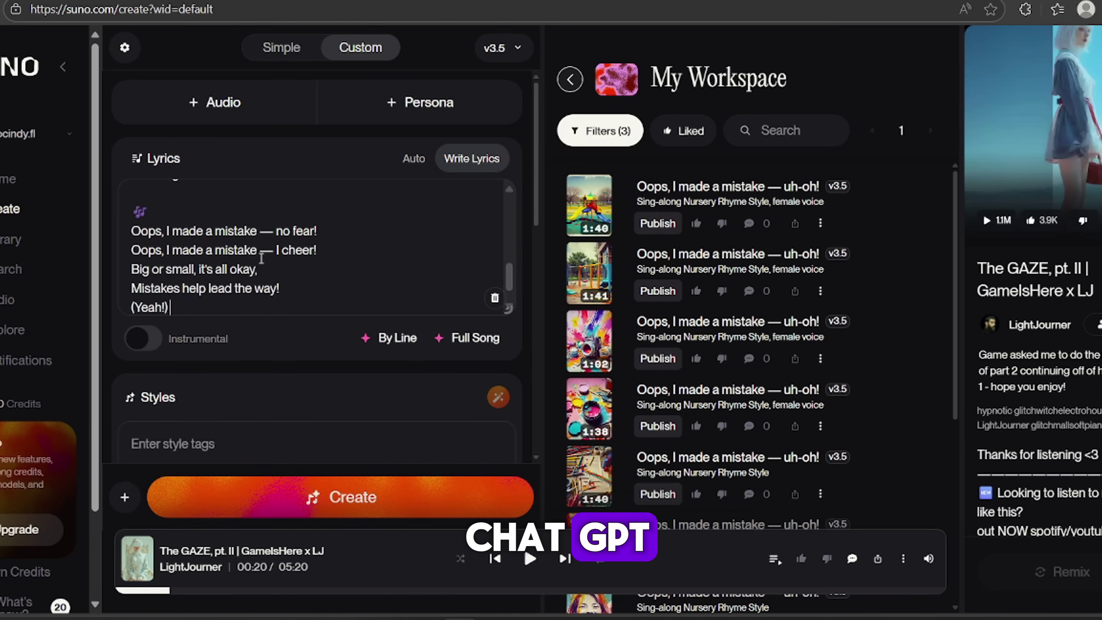
pyautogui.scroll(-2, 260, 441)
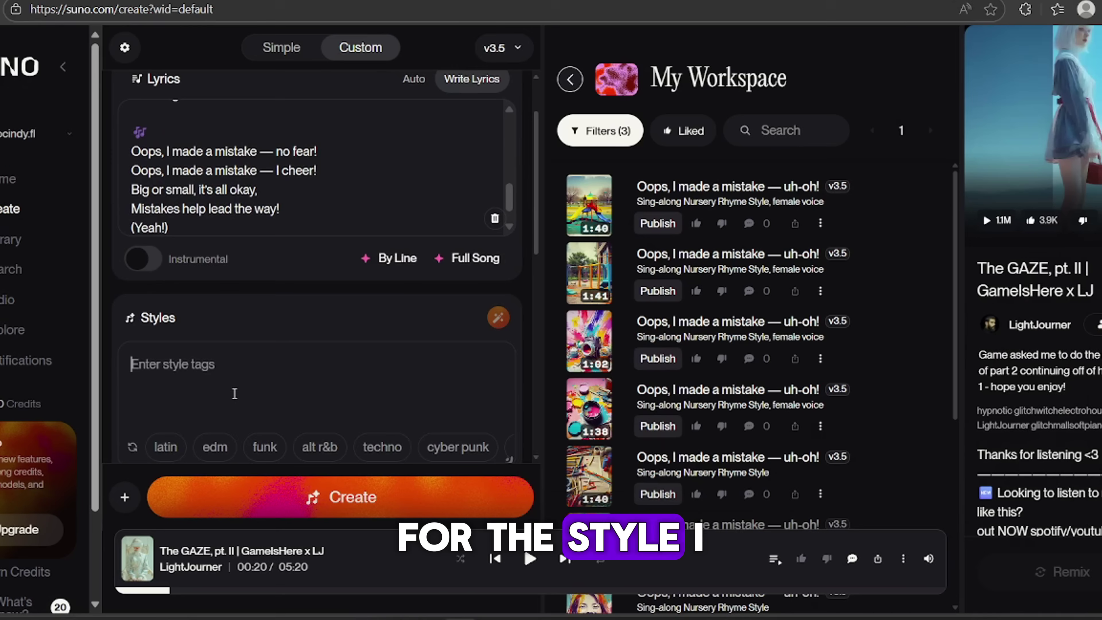
pyautogui.write('Sing-along Nursery Rhyme Style')
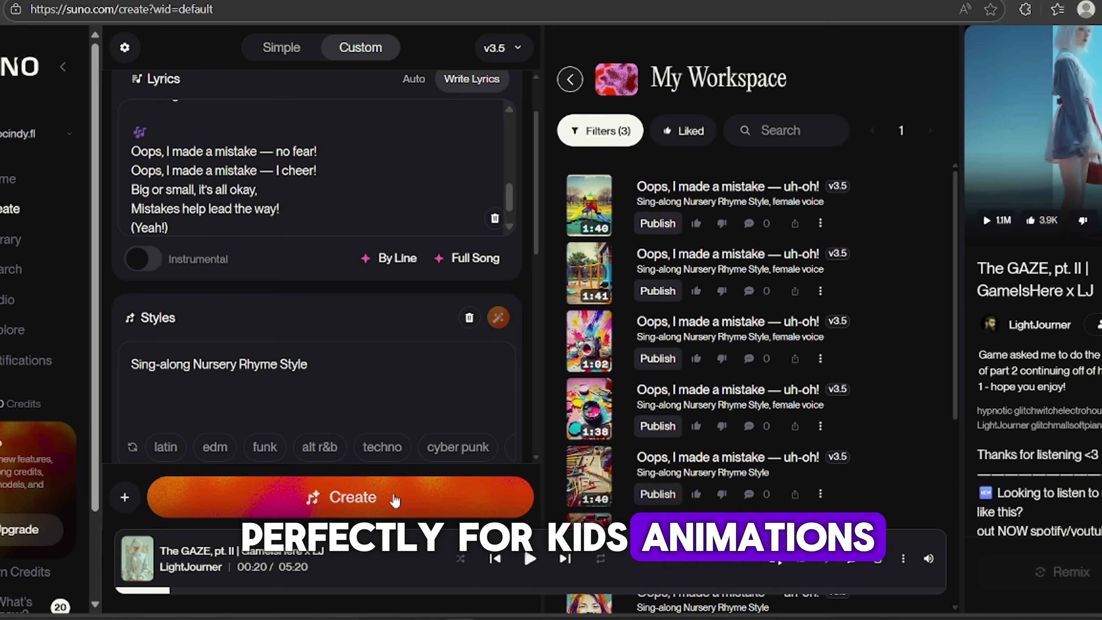
pyautogui.click(422, 501)
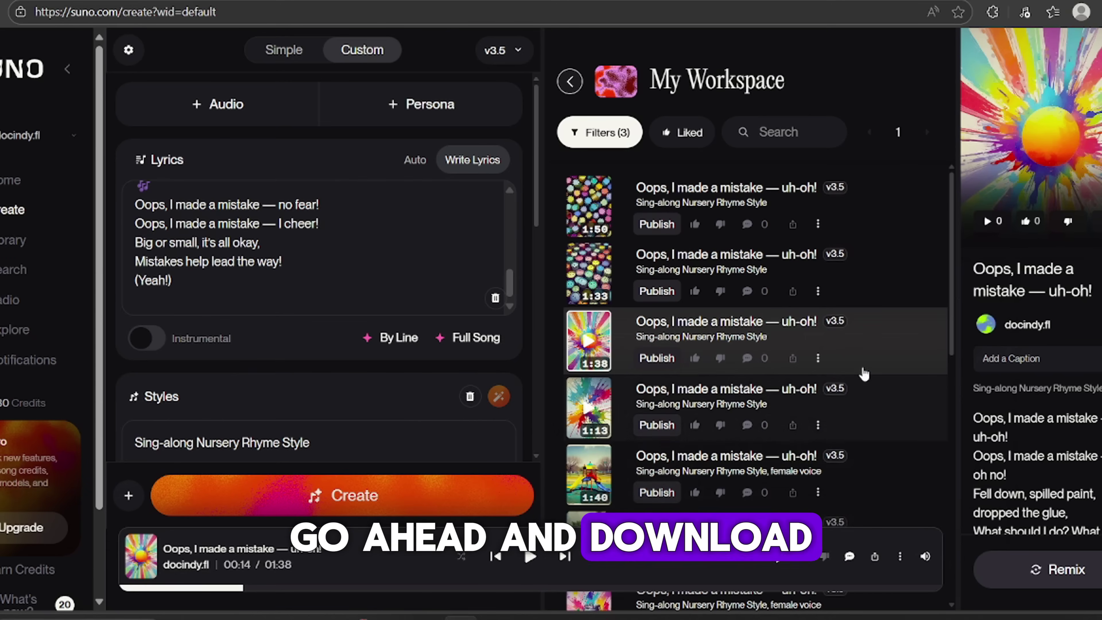
# - Download the 1:38 song version as MP3 audio without commercial rights
pyautogui.click(818, 358)
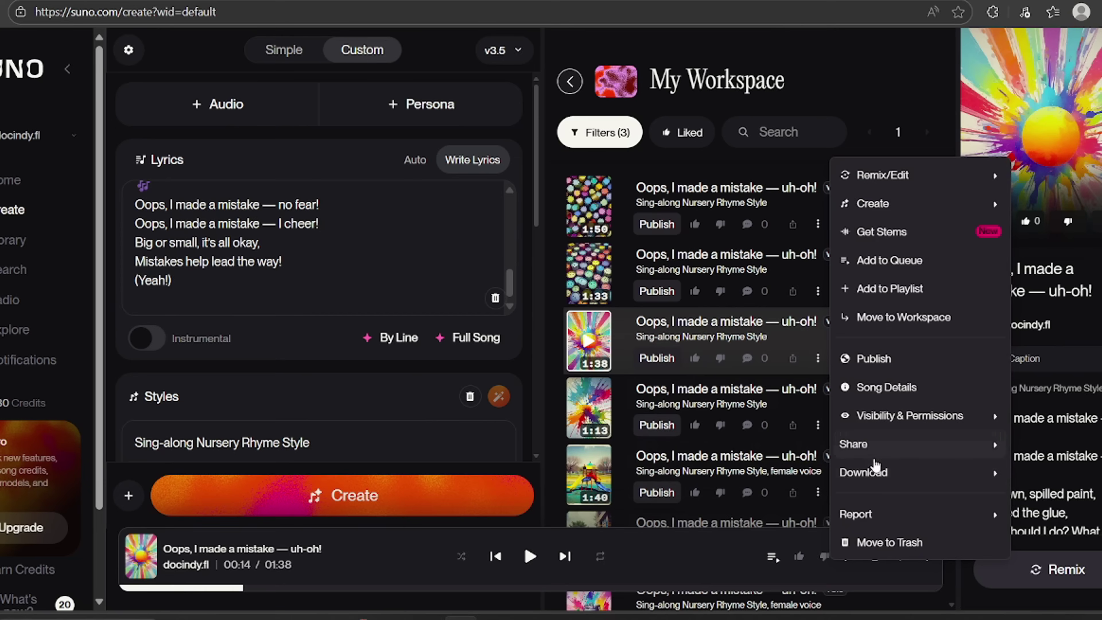
pyautogui.moveTo(889, 478)
pyautogui.click(1074, 478)
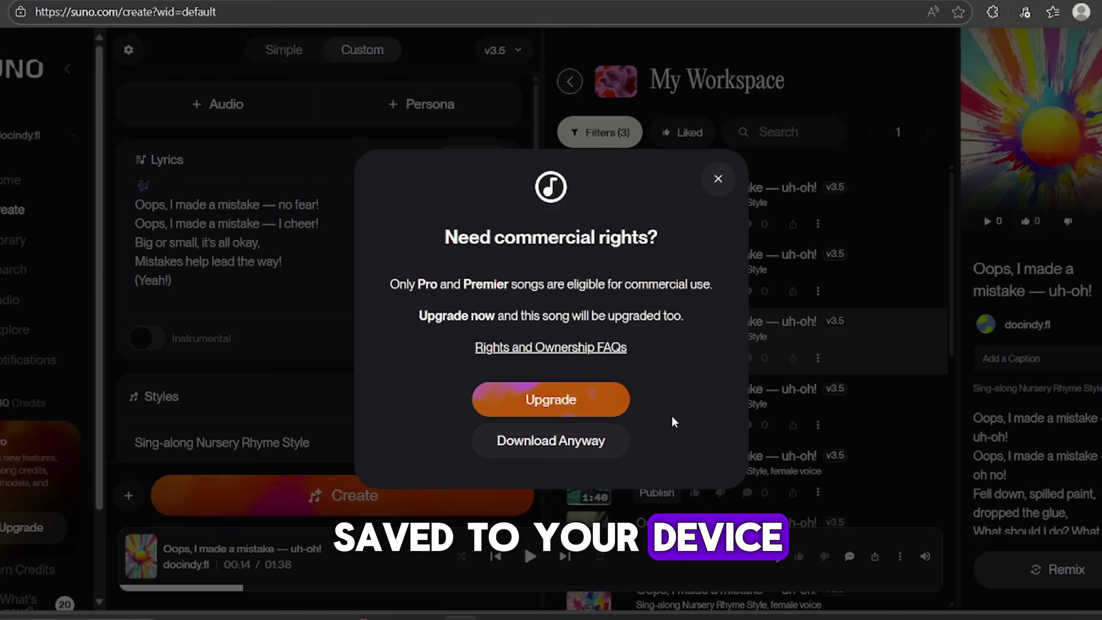
pyautogui.click(571, 441)
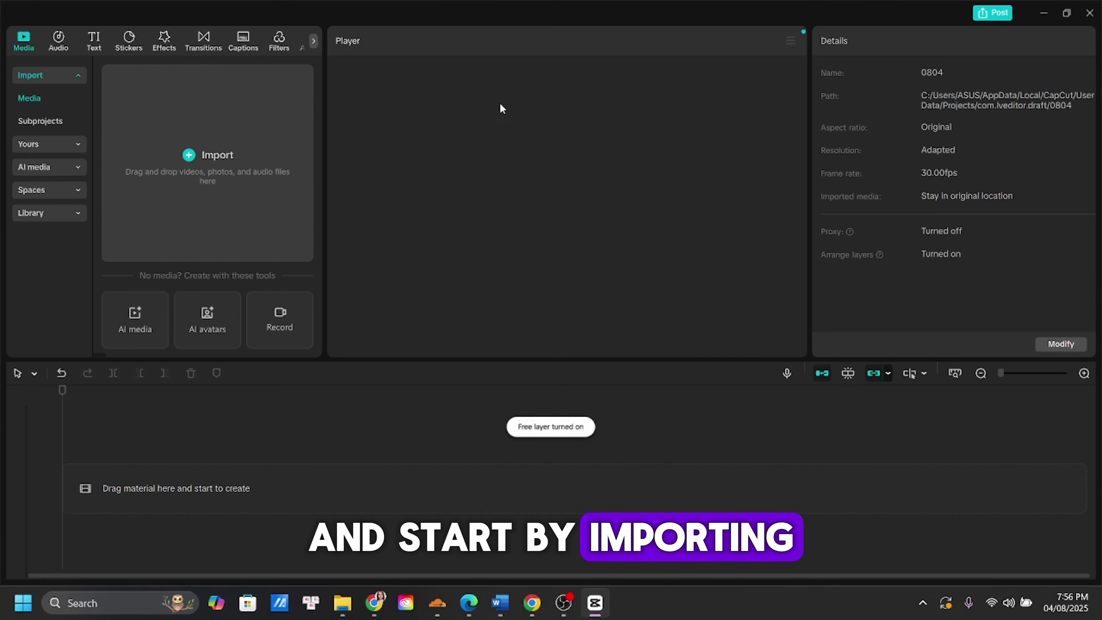
# - Import all the generated clips and the song into the CapCut project
pyautogui.click(189, 156)
pyautogui.moveTo(209, 436); pyautogui.dragTo(536, 87)
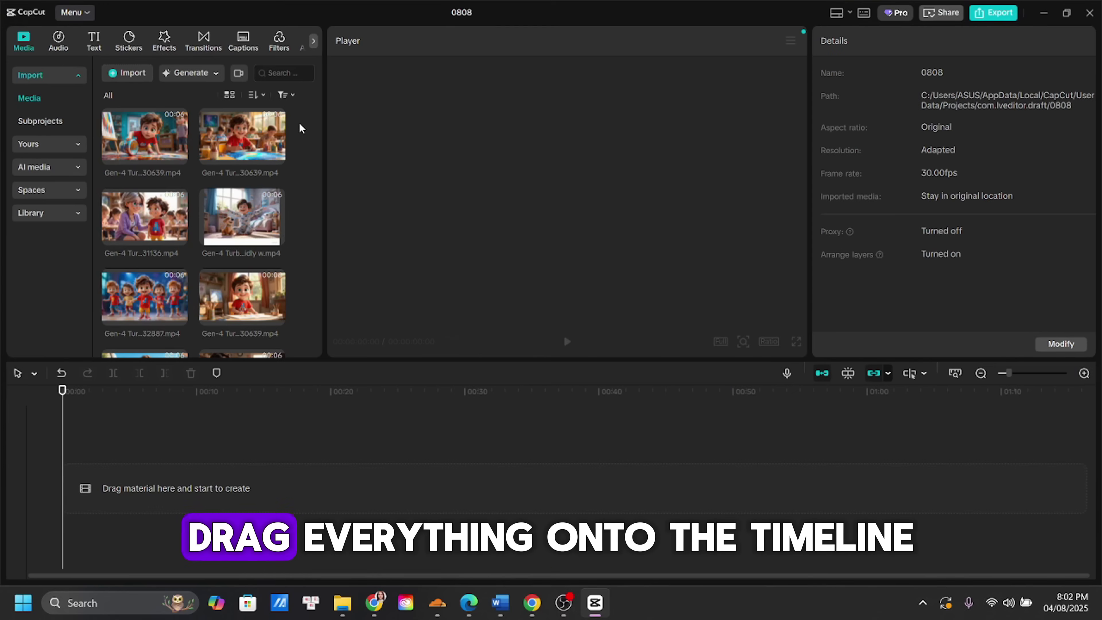
pyautogui.moveTo(300, 128); pyautogui.dragTo(136, 499)
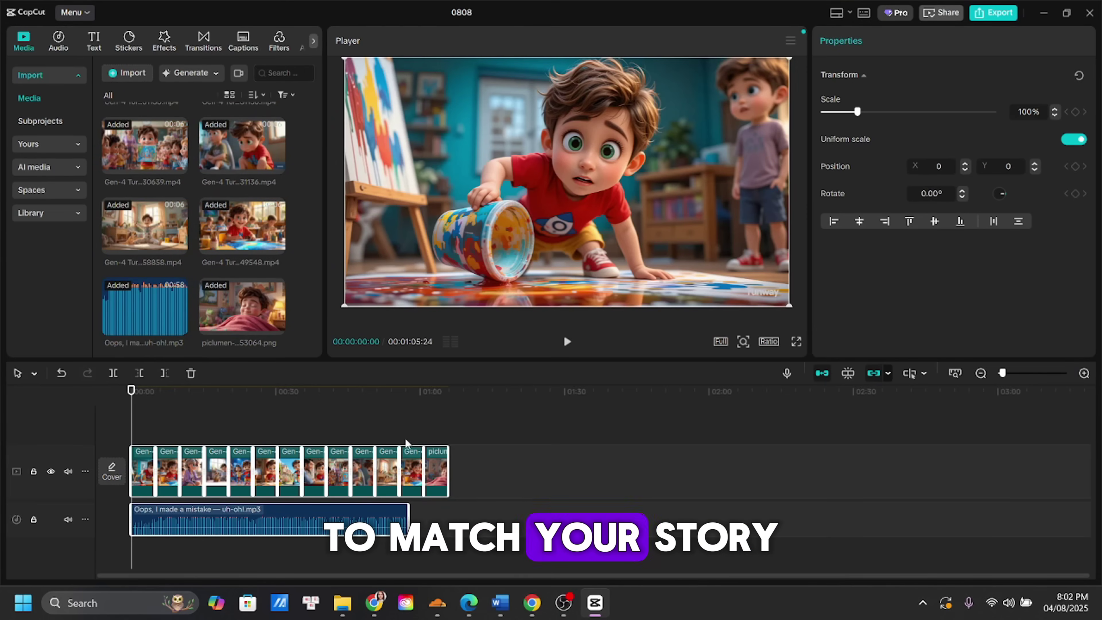
# - Reorder the video track with the kitchen scene first and scooter second, deleting an unwanted clip
pyautogui.click(337, 427)
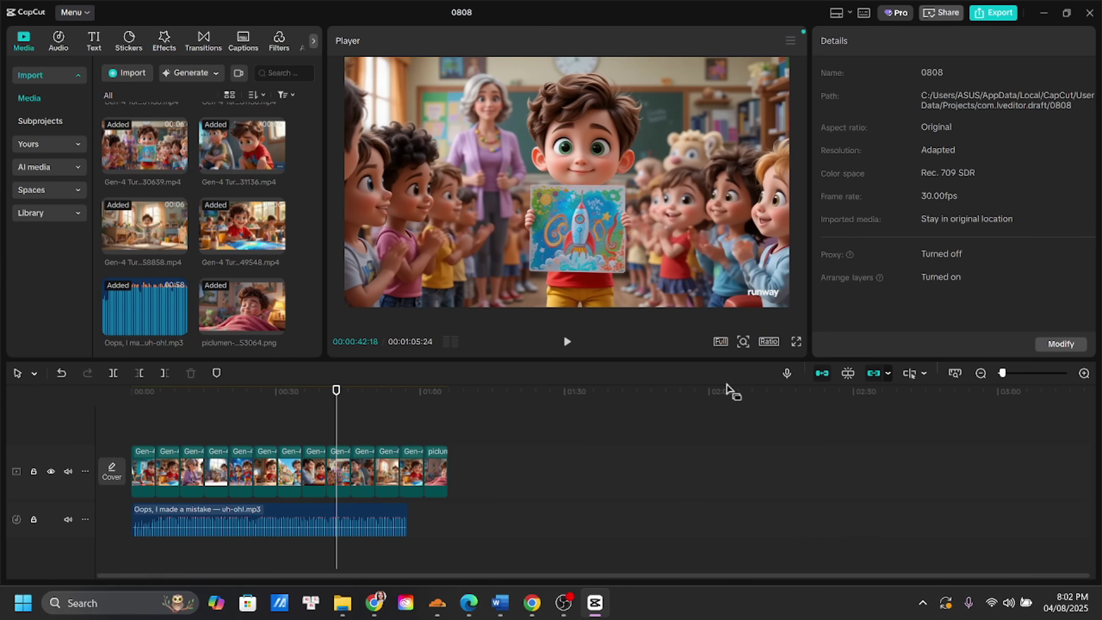
pyautogui.click(1085, 374)
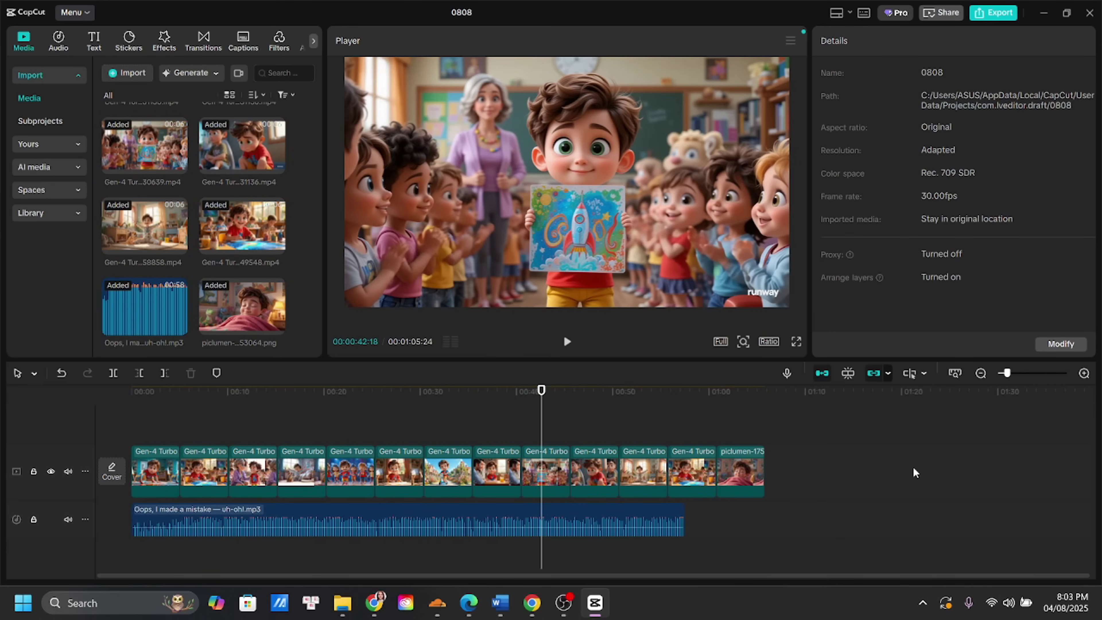
pyautogui.moveTo(584, 473); pyautogui.dragTo(148, 474)
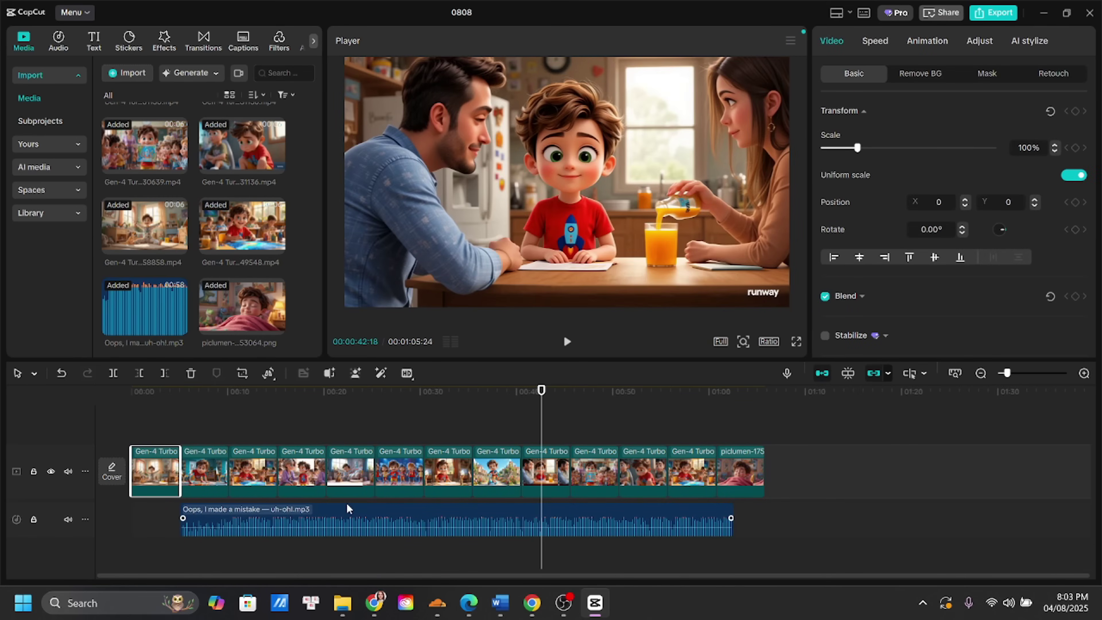
pyautogui.moveTo(481, 473); pyautogui.dragTo(204, 473)
pyautogui.moveTo(306, 473); pyautogui.dragTo(352, 475)
pyautogui.click(399, 472)
pyautogui.press('Delete')
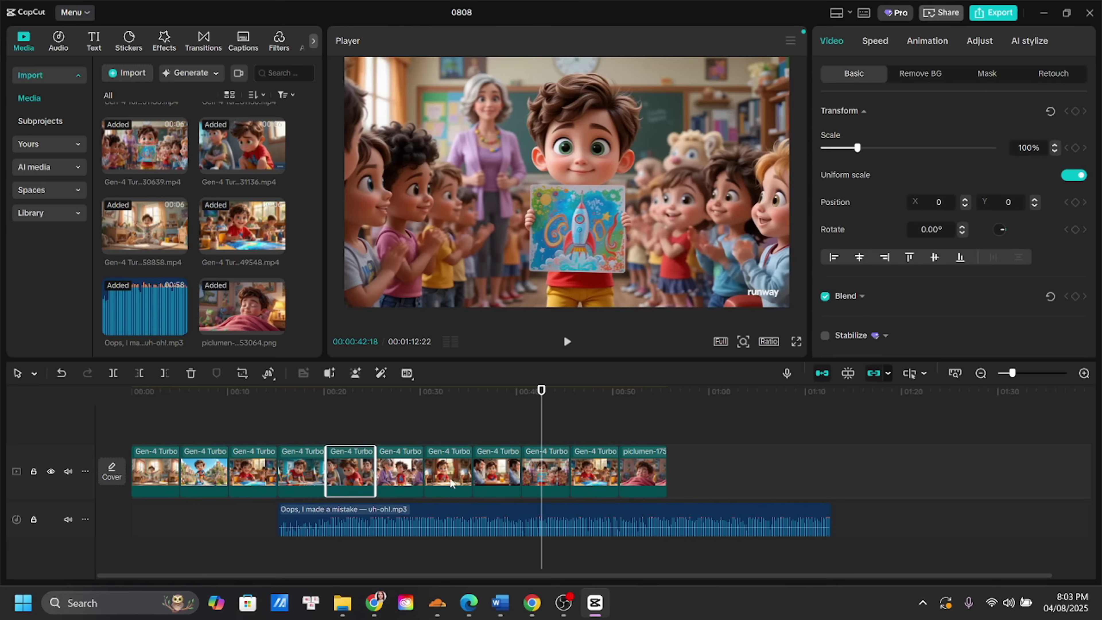
# - Finalize the clip lineup, undoing one removal, and slide the song to start at 00:00
pyautogui.scroll(4, 142, 263)
pyautogui.moveTo(143, 263); pyautogui.dragTo(494, 473)
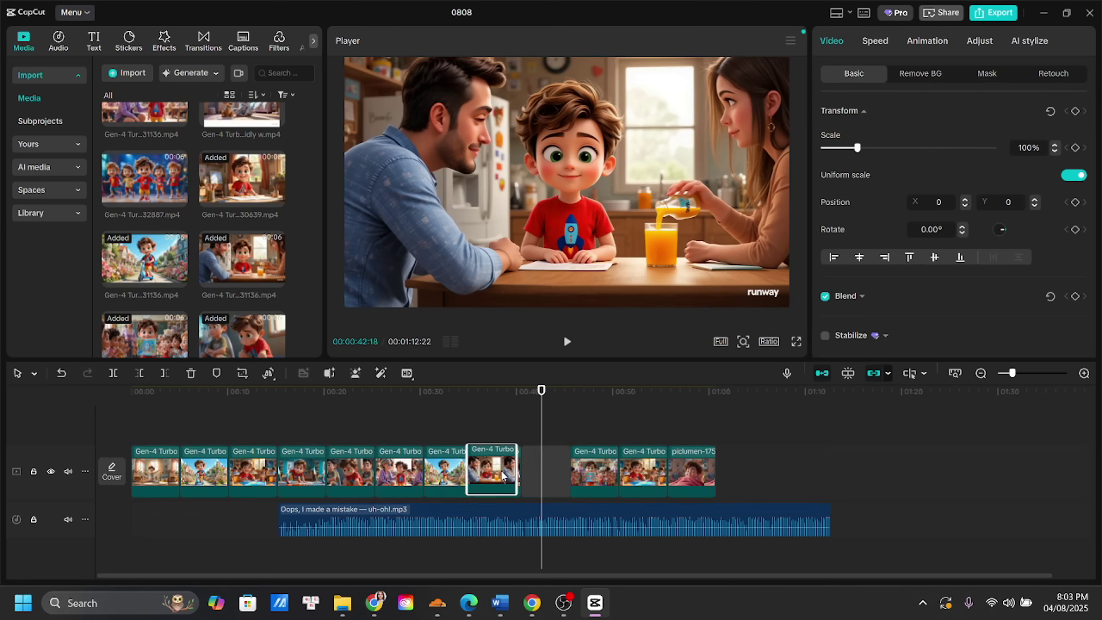
pyautogui.press('Delete')
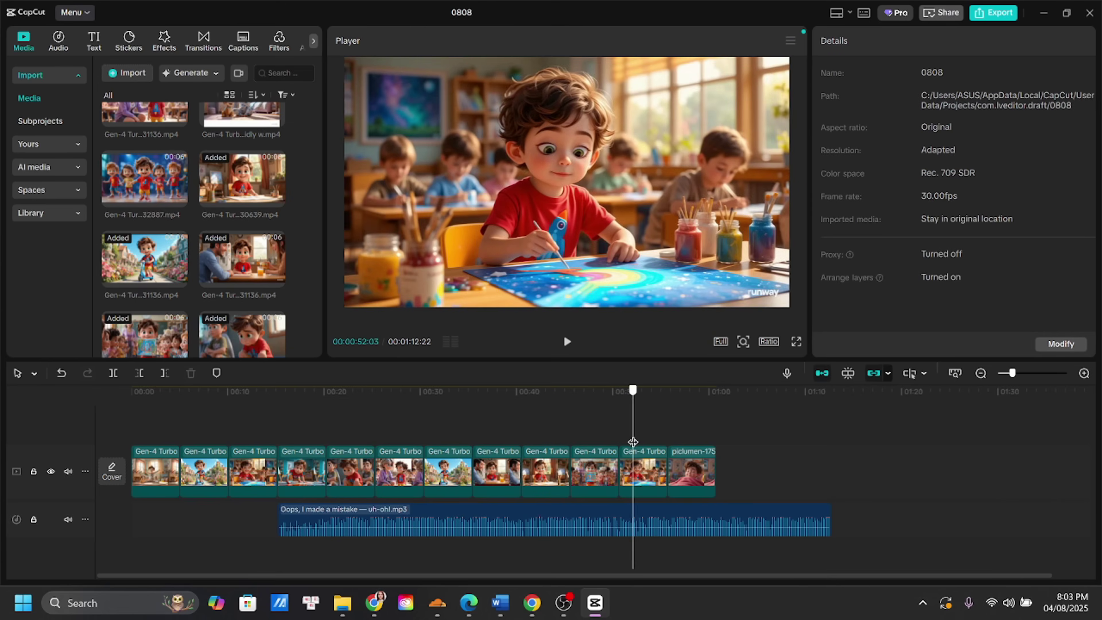
pyautogui.moveTo(248, 443); pyautogui.dragTo(358, 443)
pyautogui.click(258, 471)
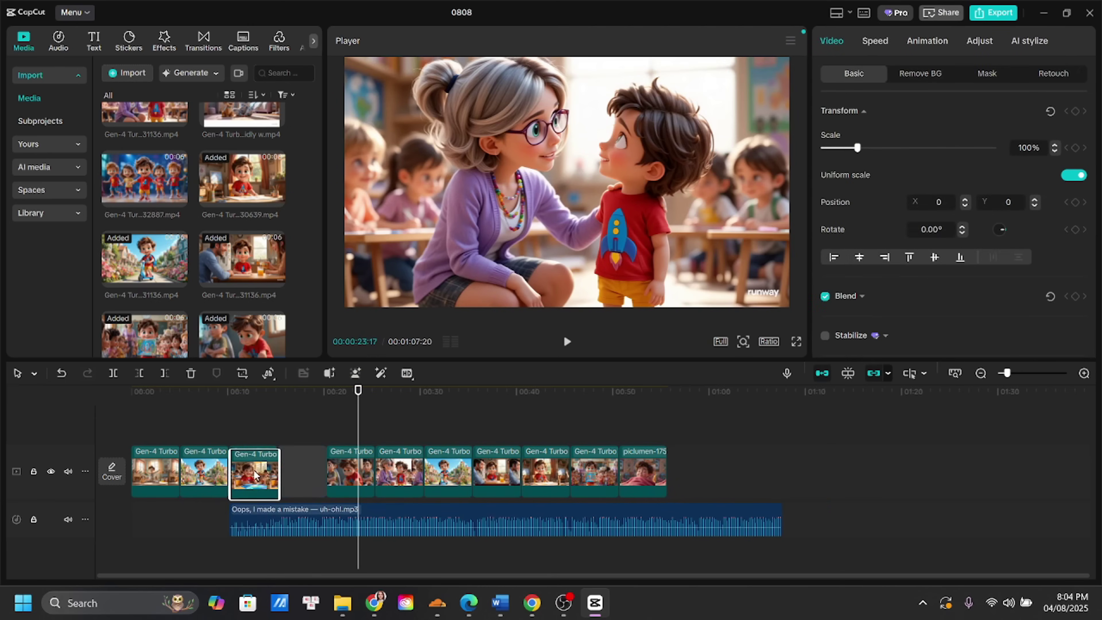
pyautogui.hotkey('ctrl', 'z')
pyautogui.click(255, 434)
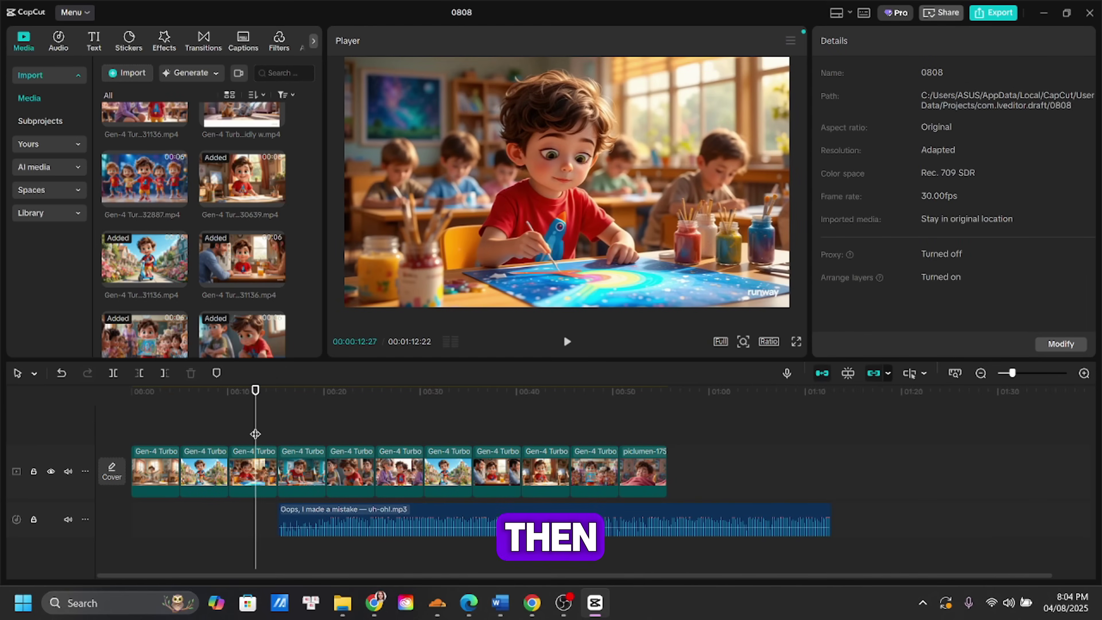
pyautogui.moveTo(461, 513); pyautogui.dragTo(310, 513)
# - Play the video from the start up to the scooter scene
pyautogui.click(619, 416)
pyautogui.hotkey('ctrl', 'v')
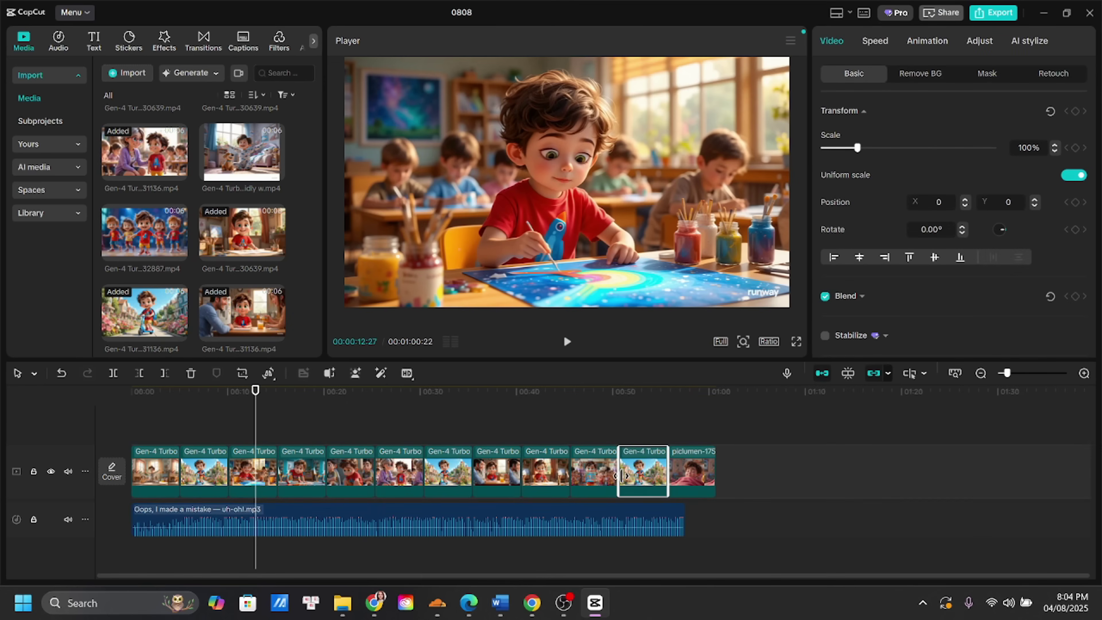
pyautogui.click(134, 423)
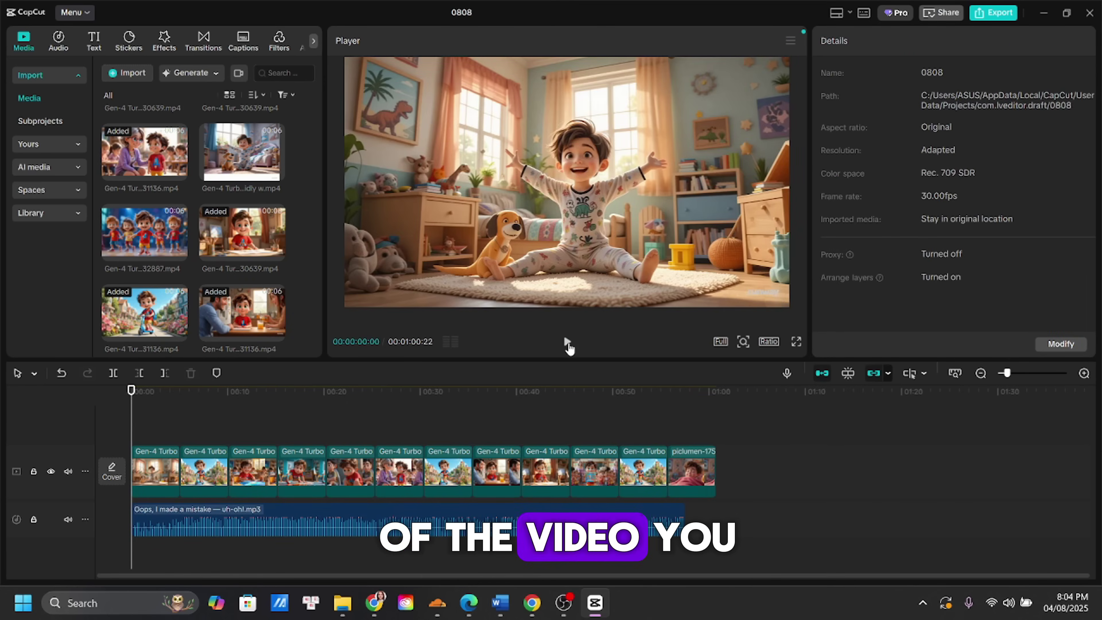
pyautogui.click(567, 342)
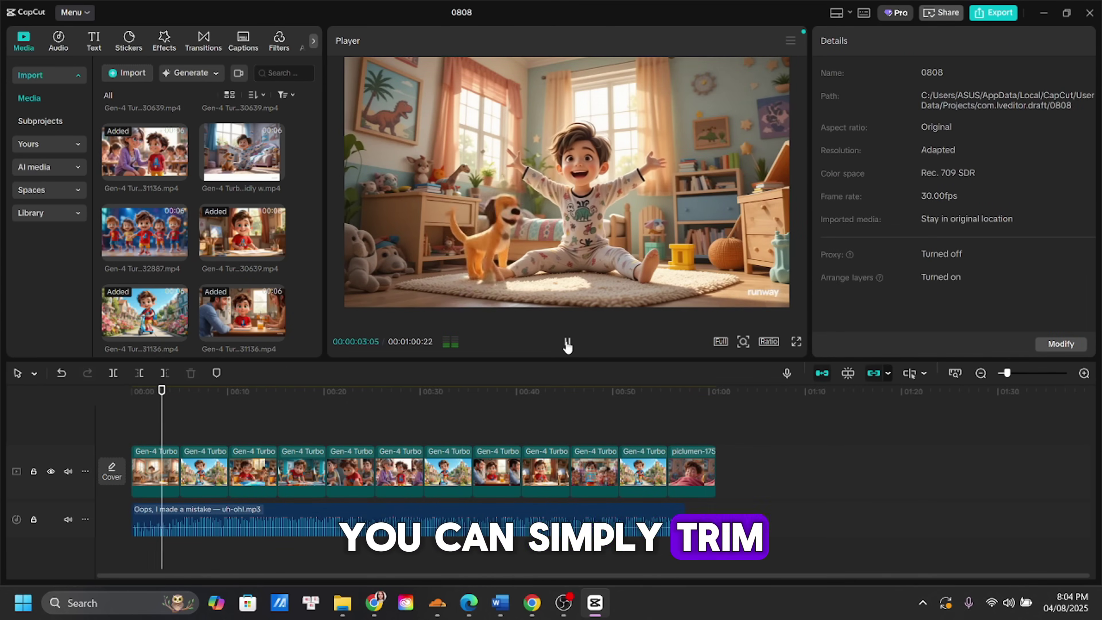
pyautogui.click(567, 343)
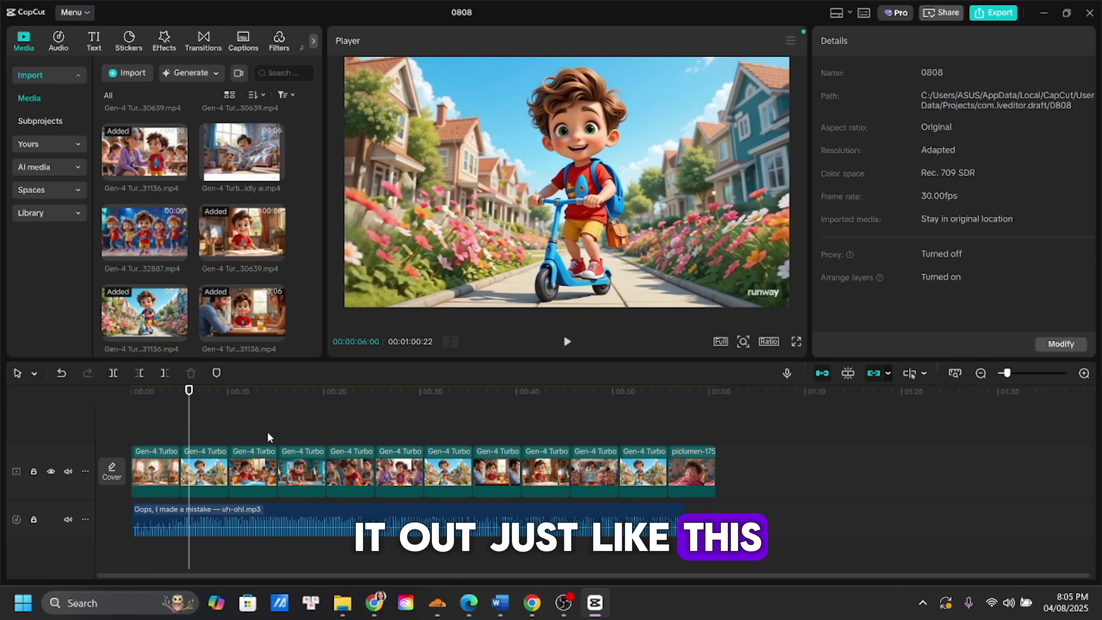
# - Zoom in and trim the opening bedroom clip at the playhead
pyautogui.click(1083, 374)
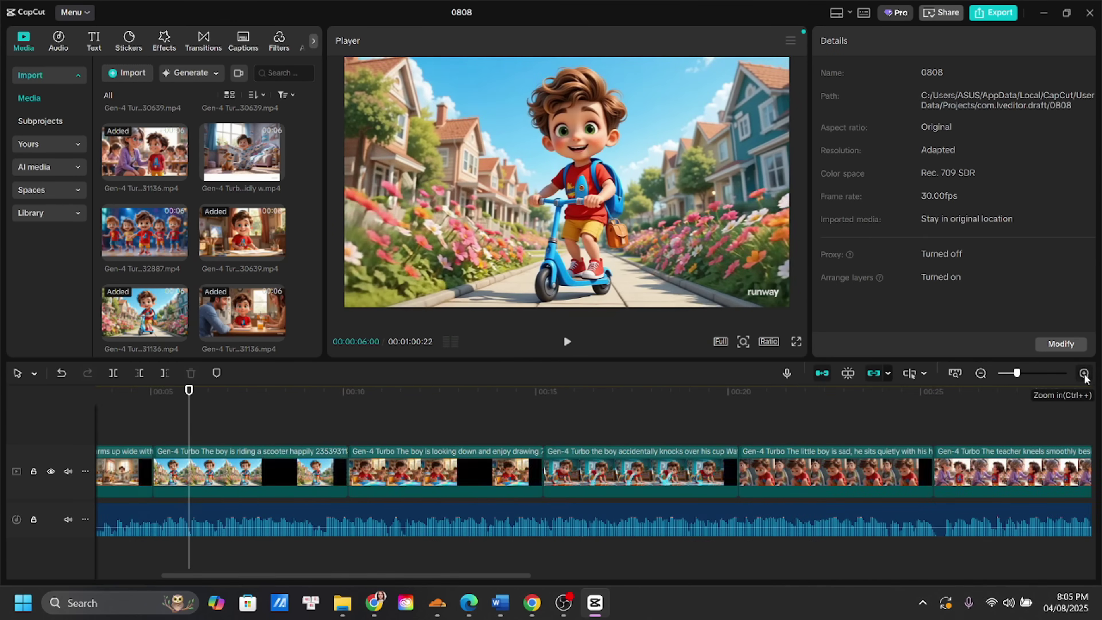
pyautogui.moveTo(364, 576); pyautogui.dragTo(262, 581)
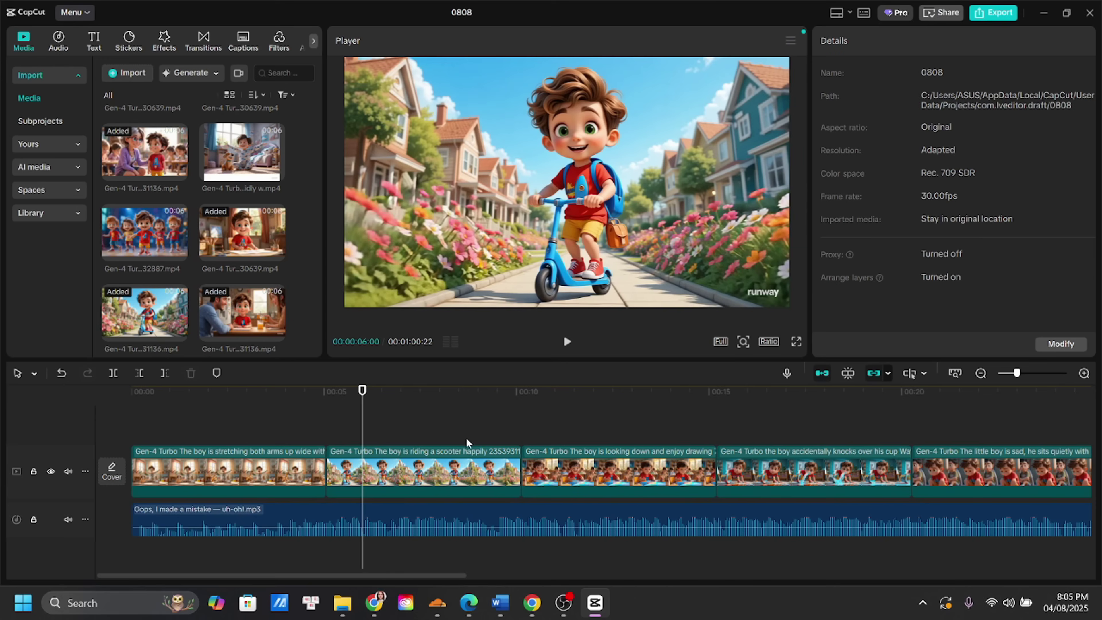
pyautogui.click(1084, 374)
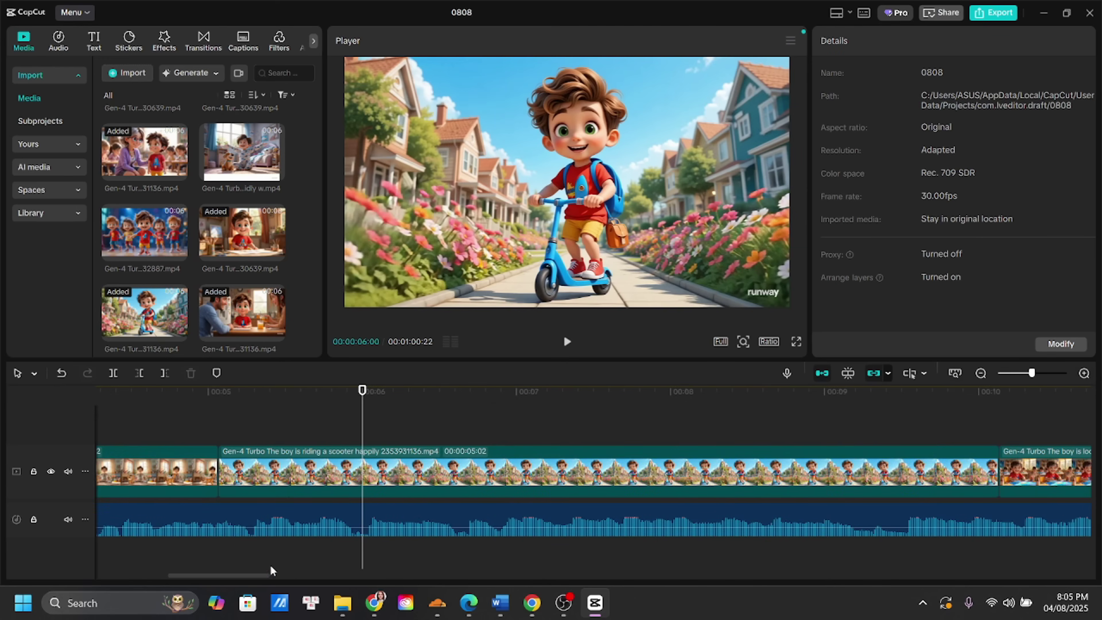
pyautogui.moveTo(244, 581); pyautogui.dragTo(206, 580)
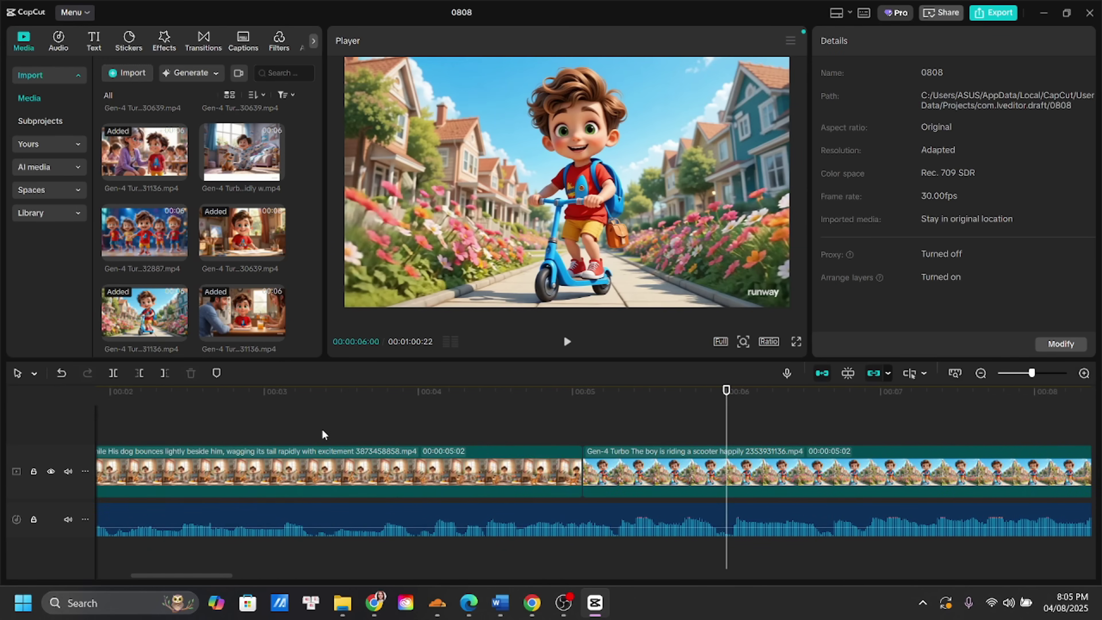
pyautogui.click(322, 436)
pyautogui.moveTo(321, 436); pyautogui.dragTo(378, 434)
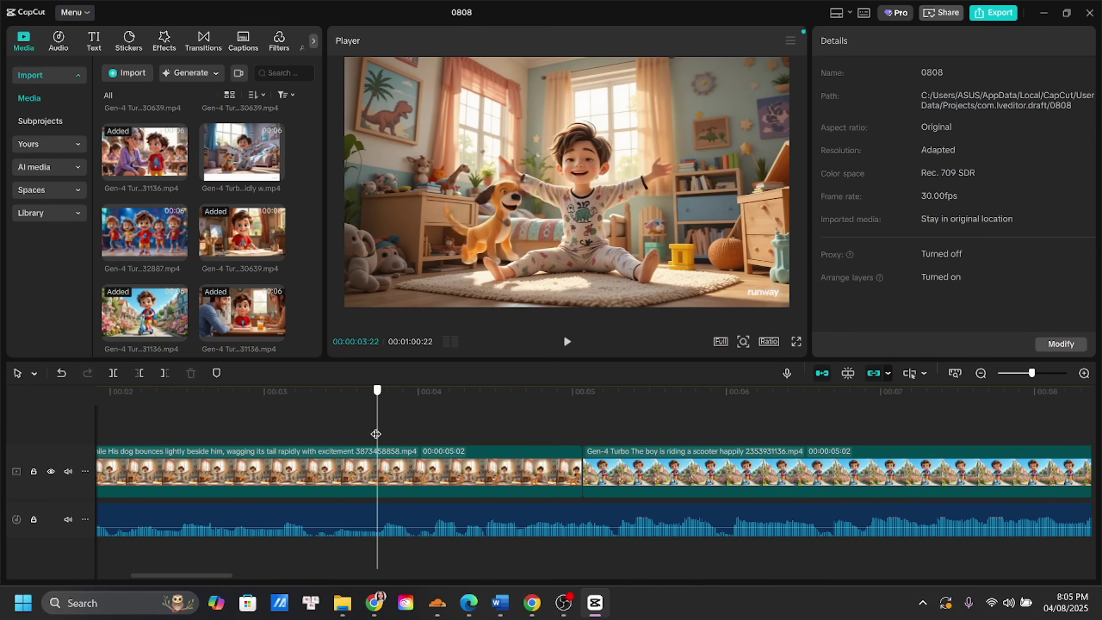
pyautogui.click(363, 473)
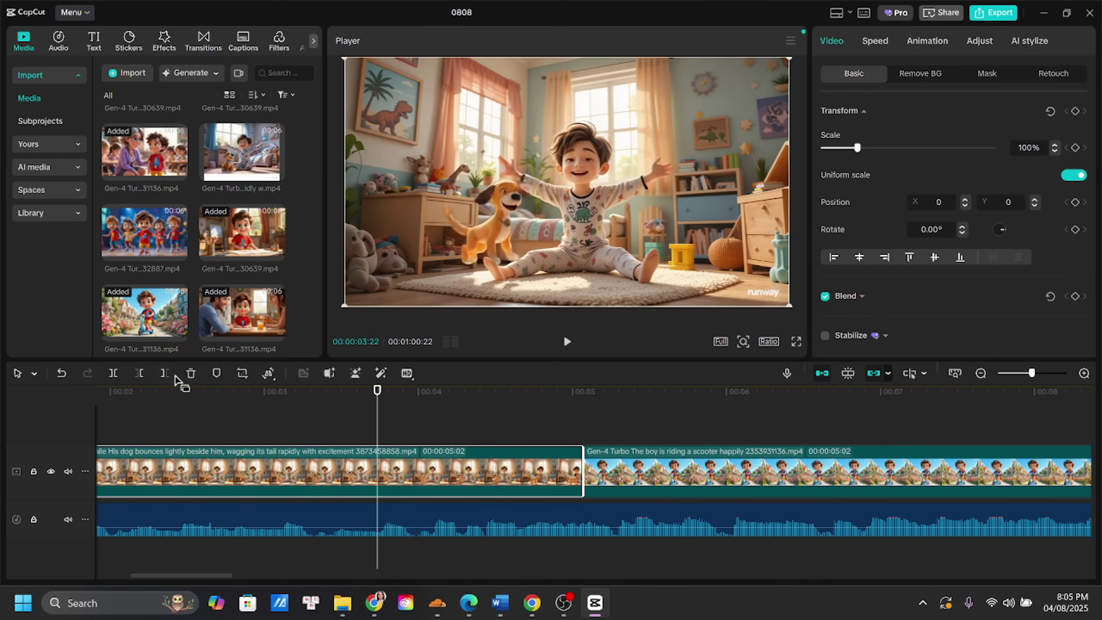
pyautogui.click(165, 373)
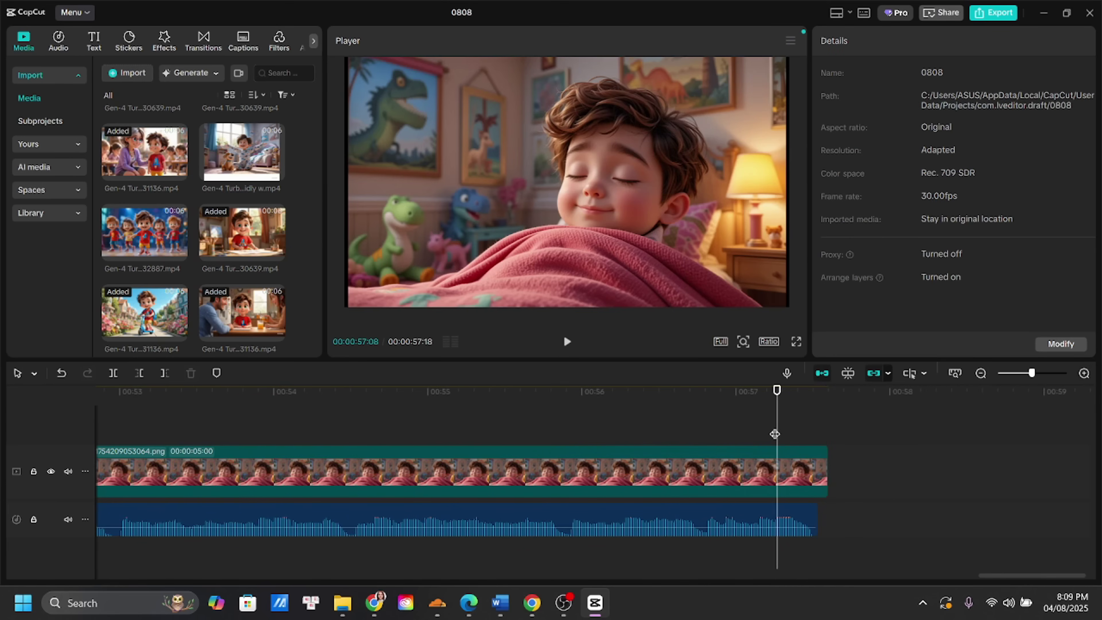
# - Cut the song off at about 57 seconds
pyautogui.click(752, 435)
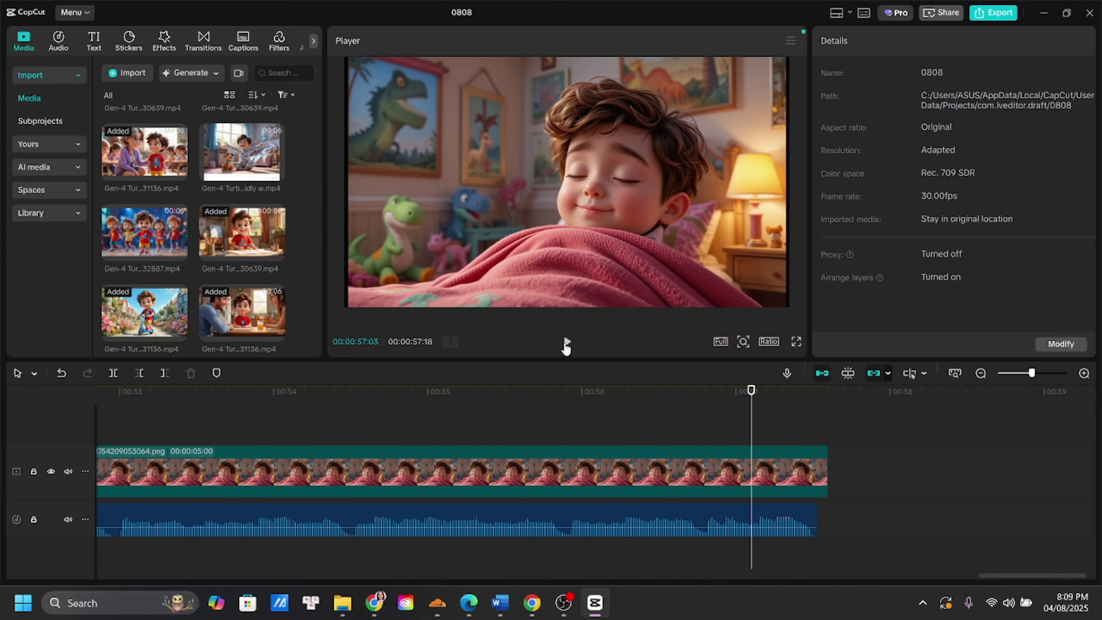
pyautogui.click(755, 403)
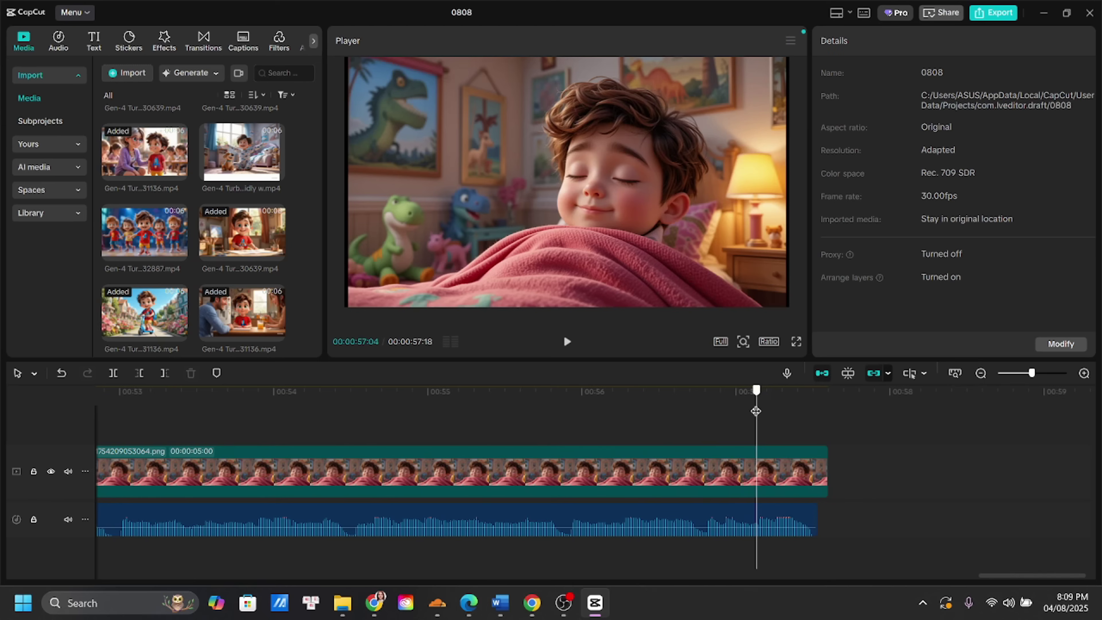
pyautogui.click(730, 521)
pyautogui.click(165, 373)
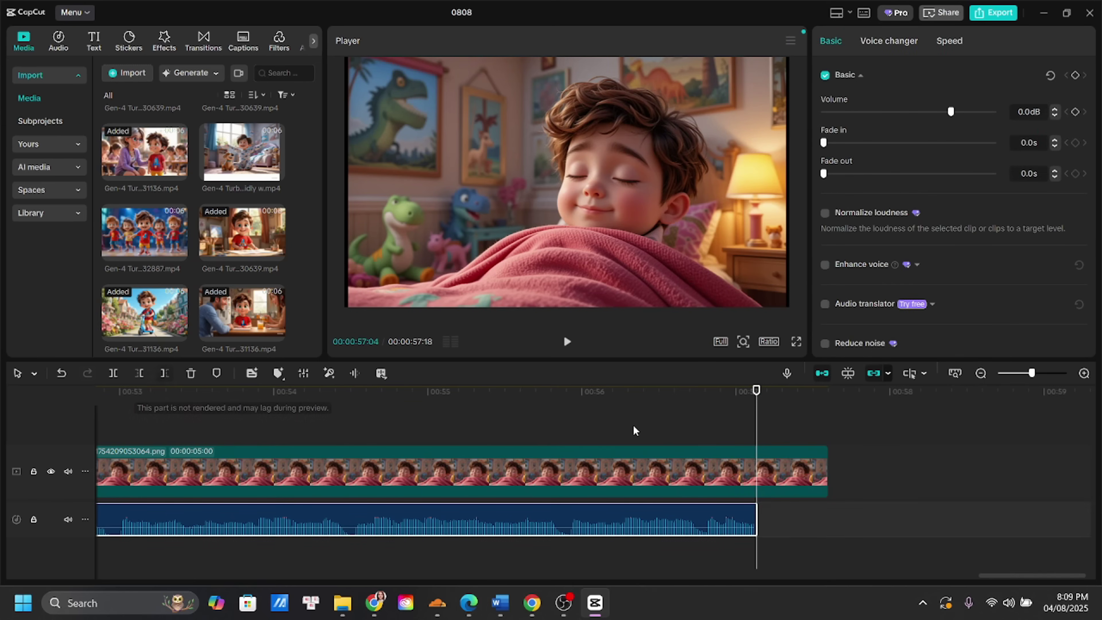
pyautogui.click(700, 418)
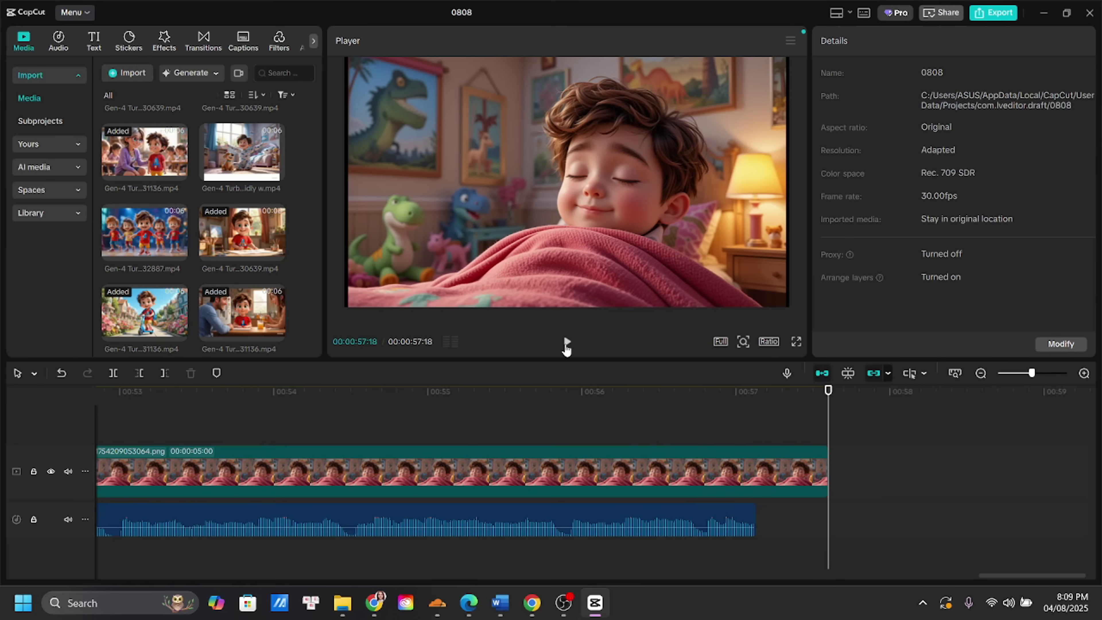
# - Shorten the final picture clip to end with the song, then zoom the timeline out
pyautogui.click(782, 459)
pyautogui.moveTo(824, 467); pyautogui.dragTo(760, 466)
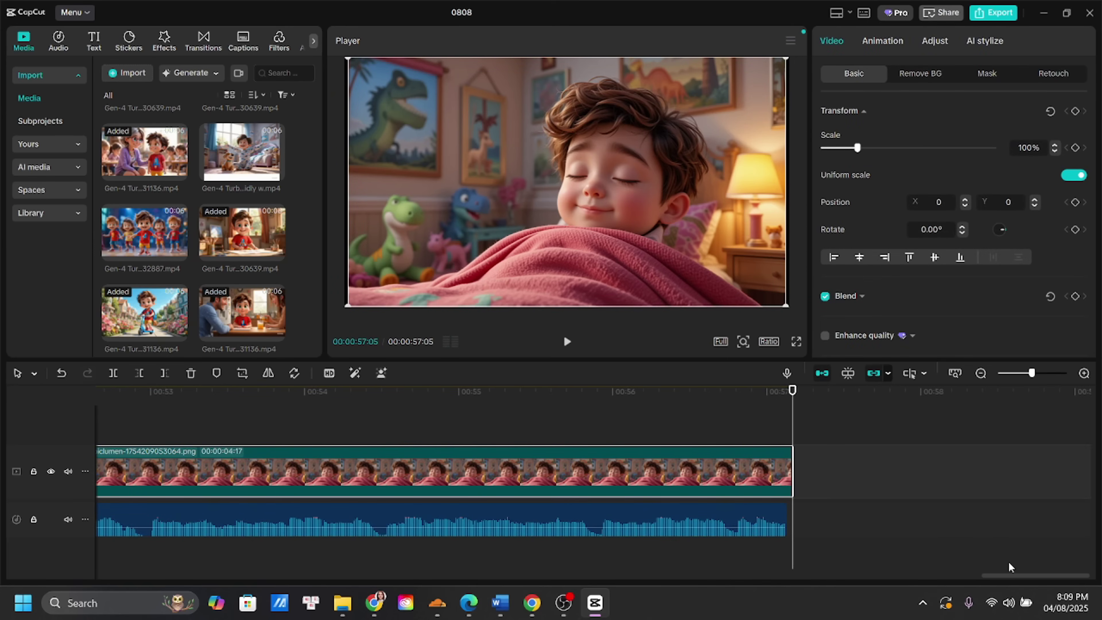
pyautogui.moveTo(989, 580); pyautogui.dragTo(949, 514)
pyautogui.click(982, 373)
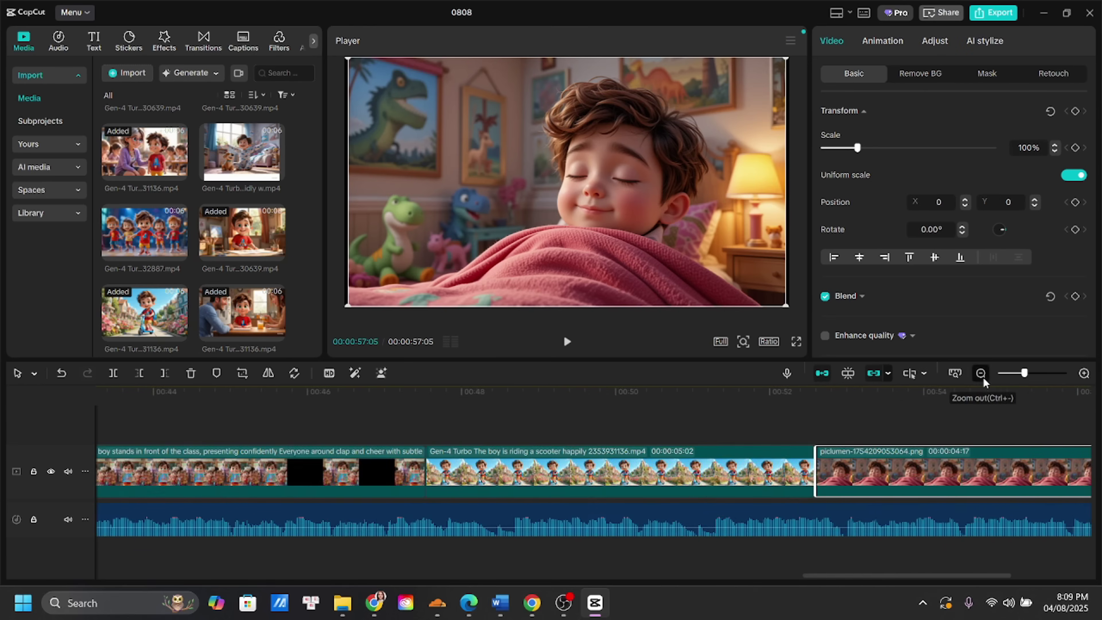
pyautogui.click(982, 374)
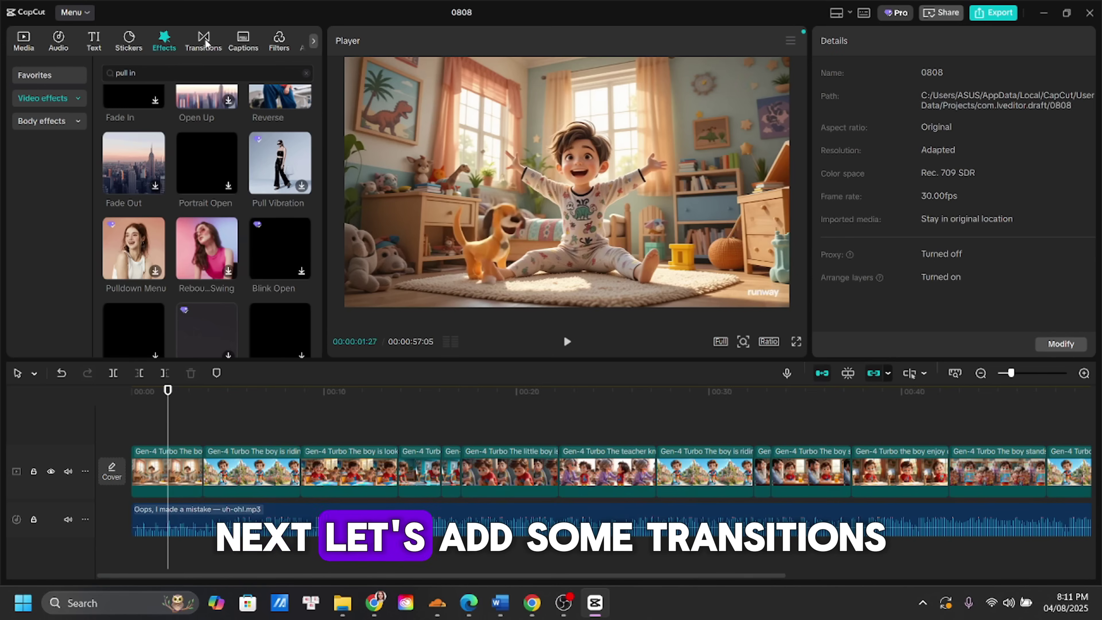
# - Add the Pull In II transition between the first two clips, allowing duplicate frames
pyautogui.click(203, 41)
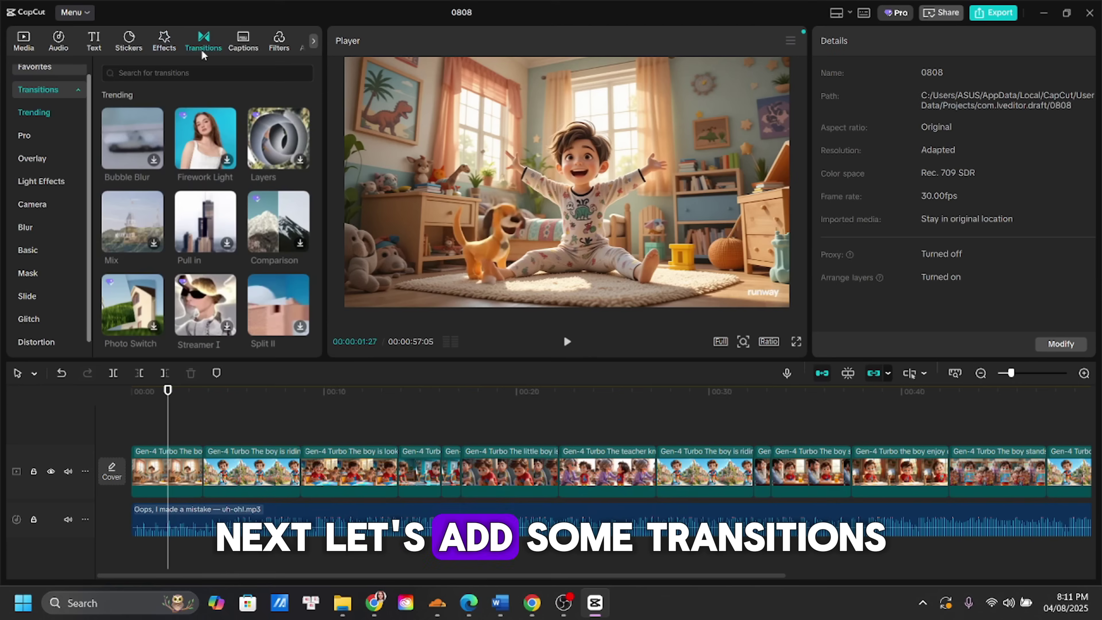
pyautogui.click(183, 79)
pyautogui.write('pul')
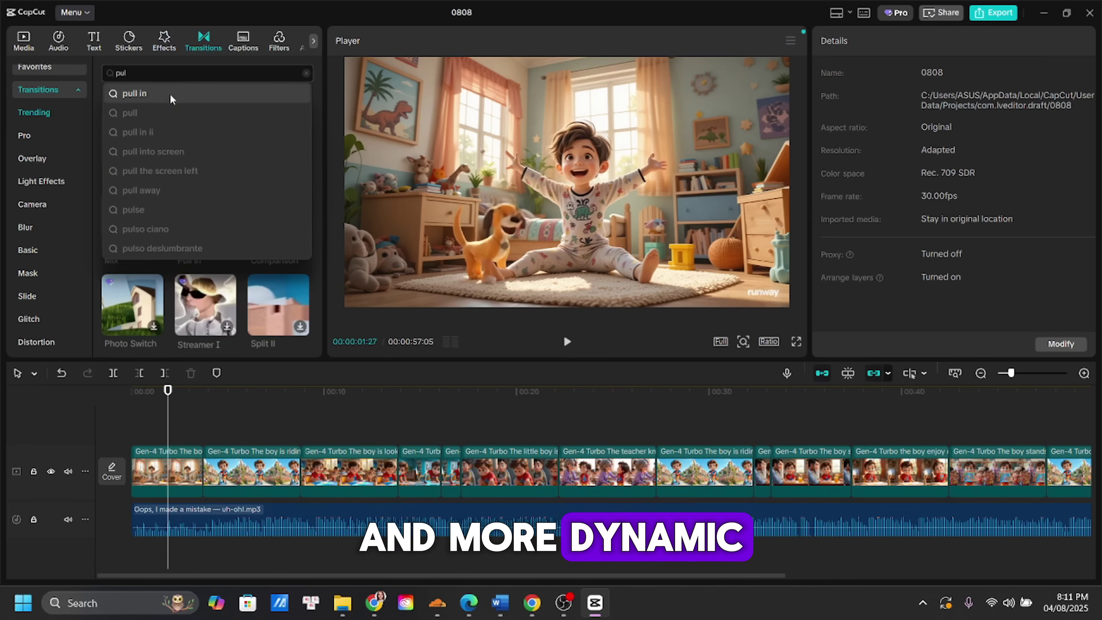
pyautogui.click(172, 96)
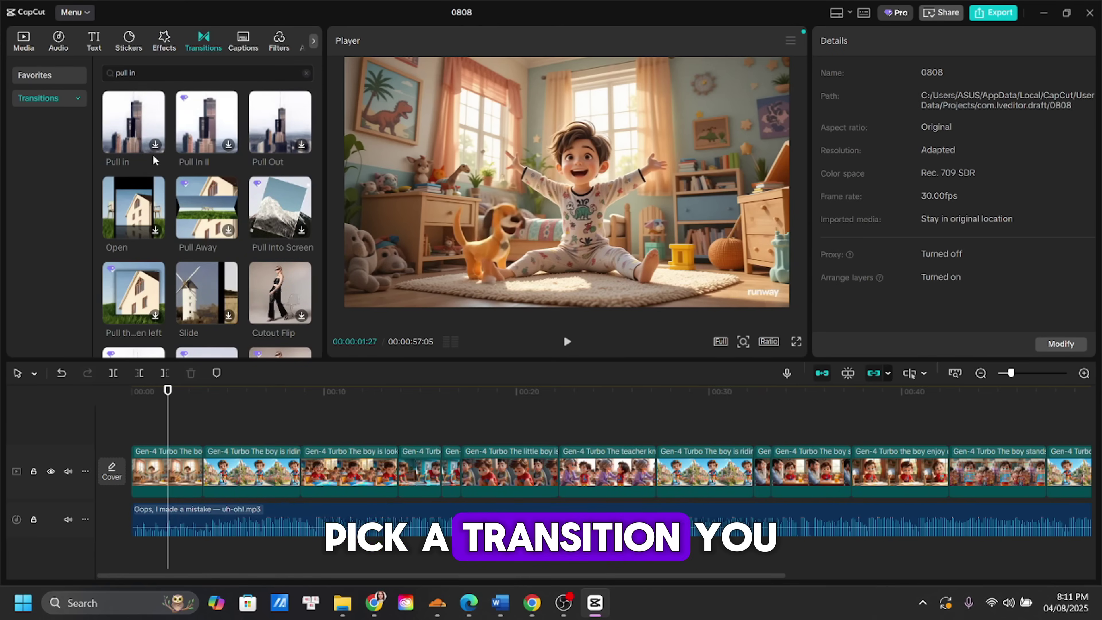
pyautogui.moveTo(206, 122)
pyautogui.mouseDown()
pyautogui.moveTo(222, 413)
pyautogui.moveTo(201, 477)
pyautogui.mouseUp()
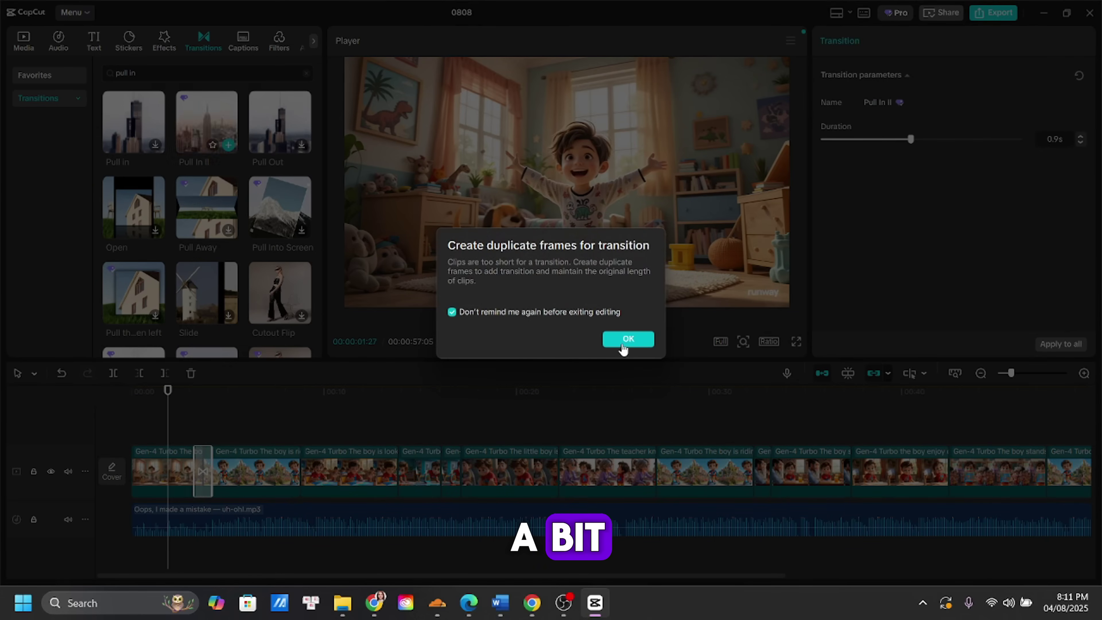
pyautogui.click(625, 343)
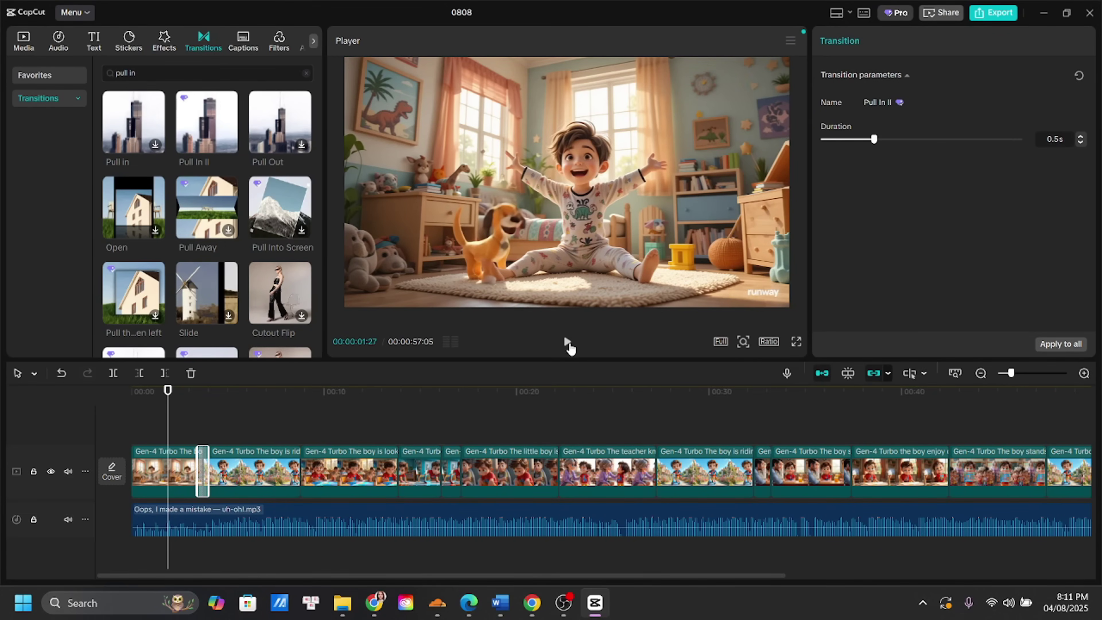
# - Preview the result and apply Pull In II to all clips
pyautogui.click(568, 343)
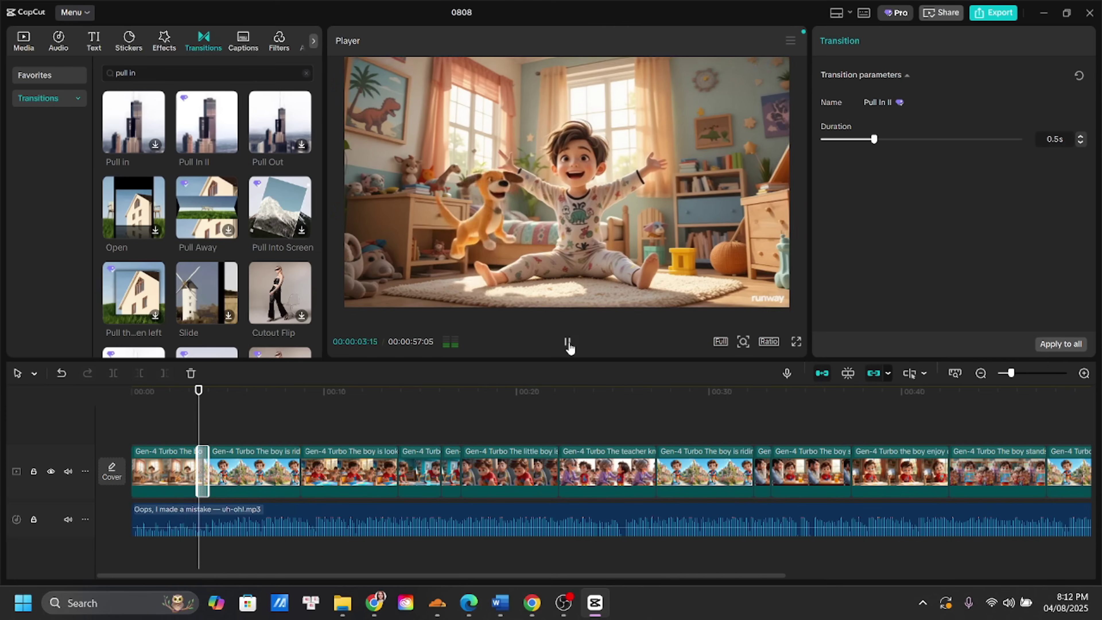
pyautogui.click(568, 343)
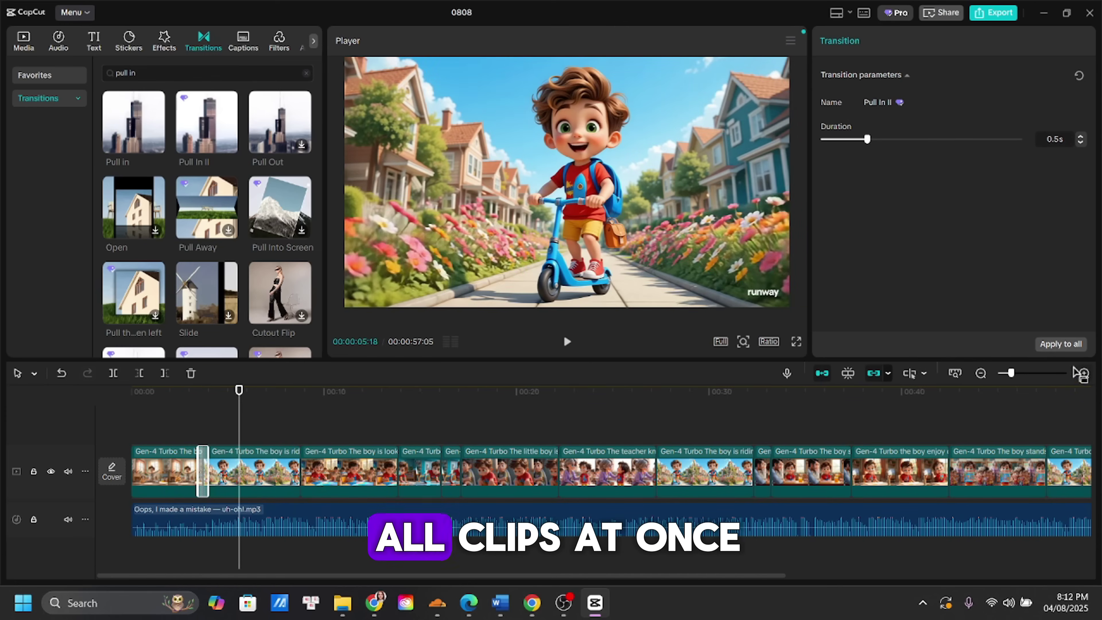
pyautogui.click(1060, 344)
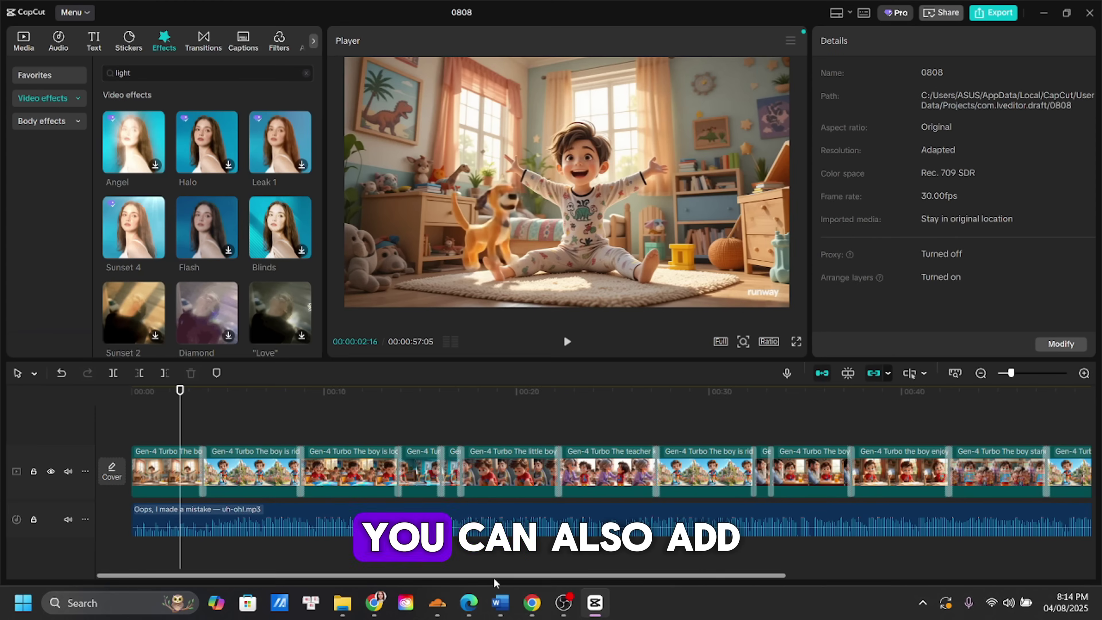
# - Scale the final sleeping-boy clip up to 103%
pyautogui.hscroll(5, 746, 429)
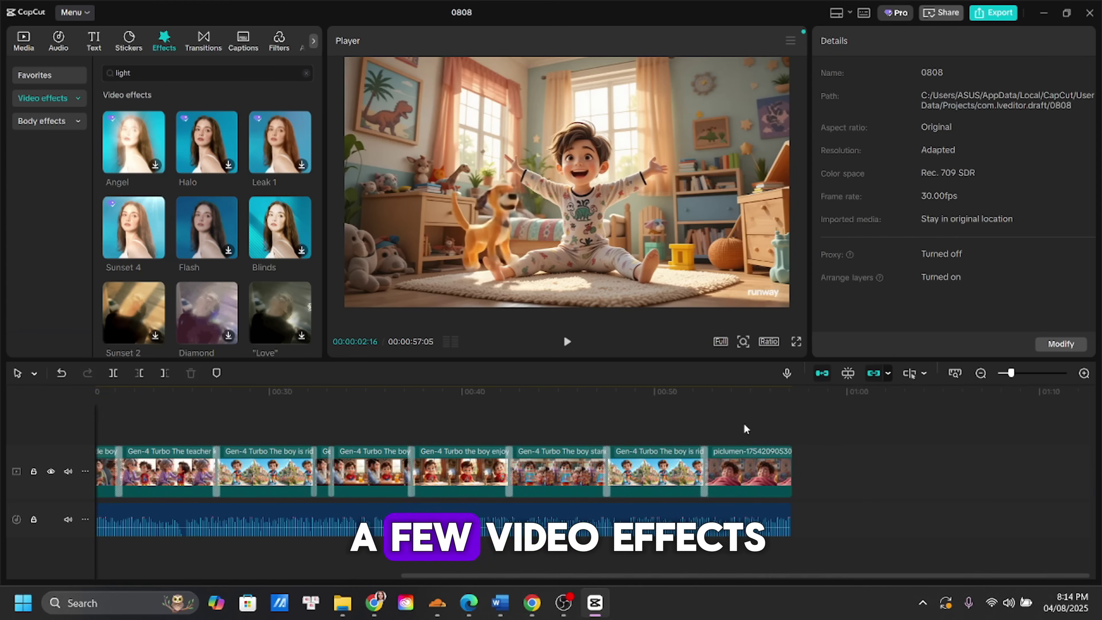
pyautogui.click(735, 427)
pyautogui.click(757, 471)
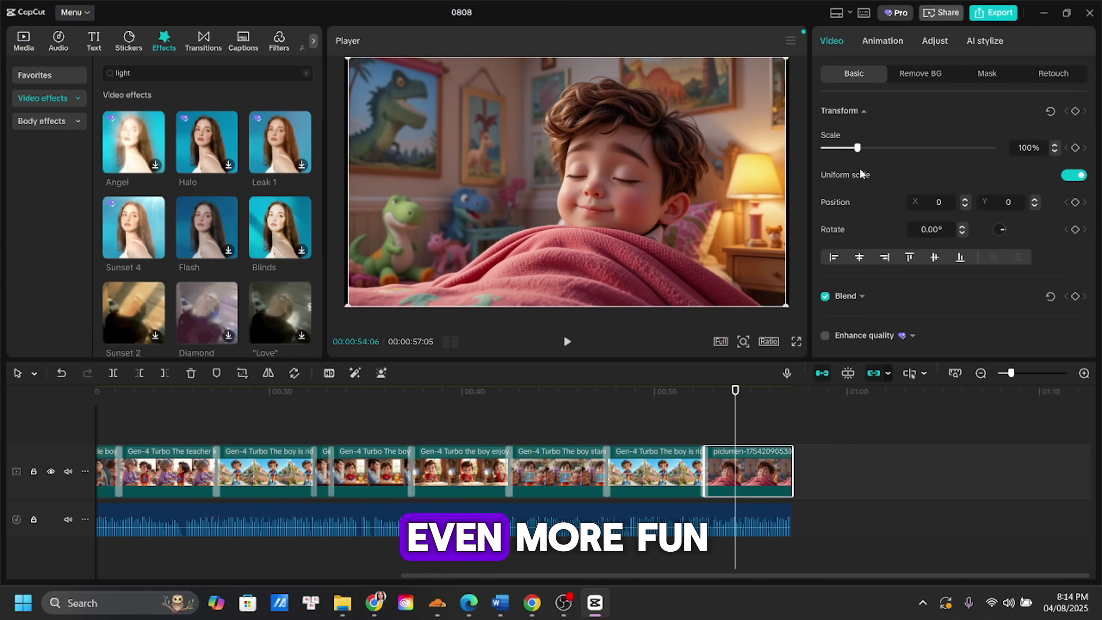
pyautogui.moveTo(857, 149); pyautogui.dragTo(858, 148)
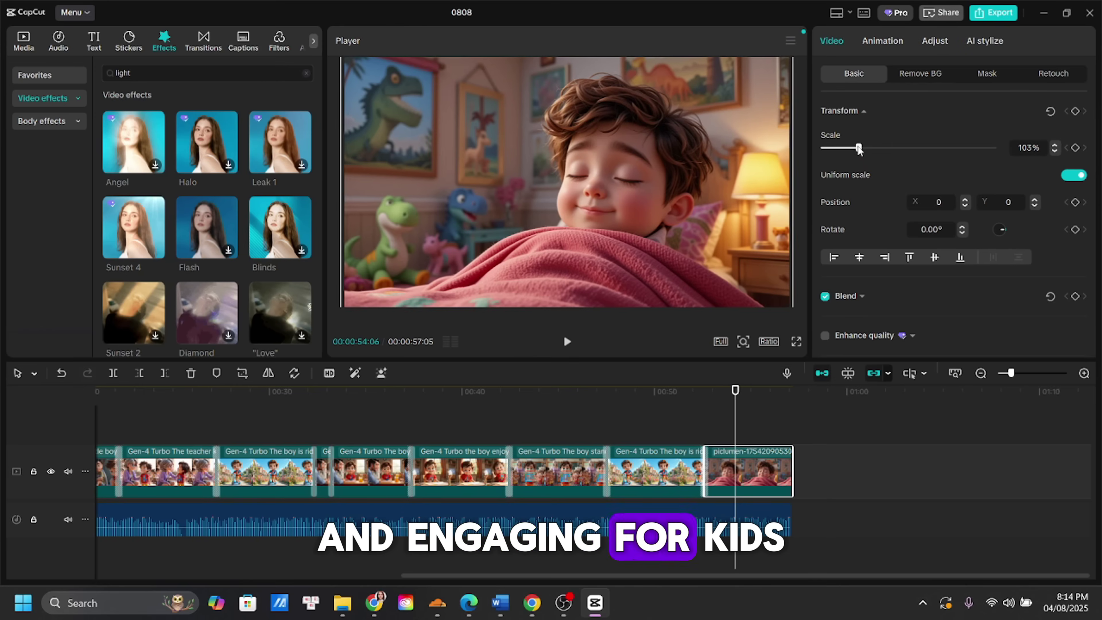
pyautogui.click(749, 429)
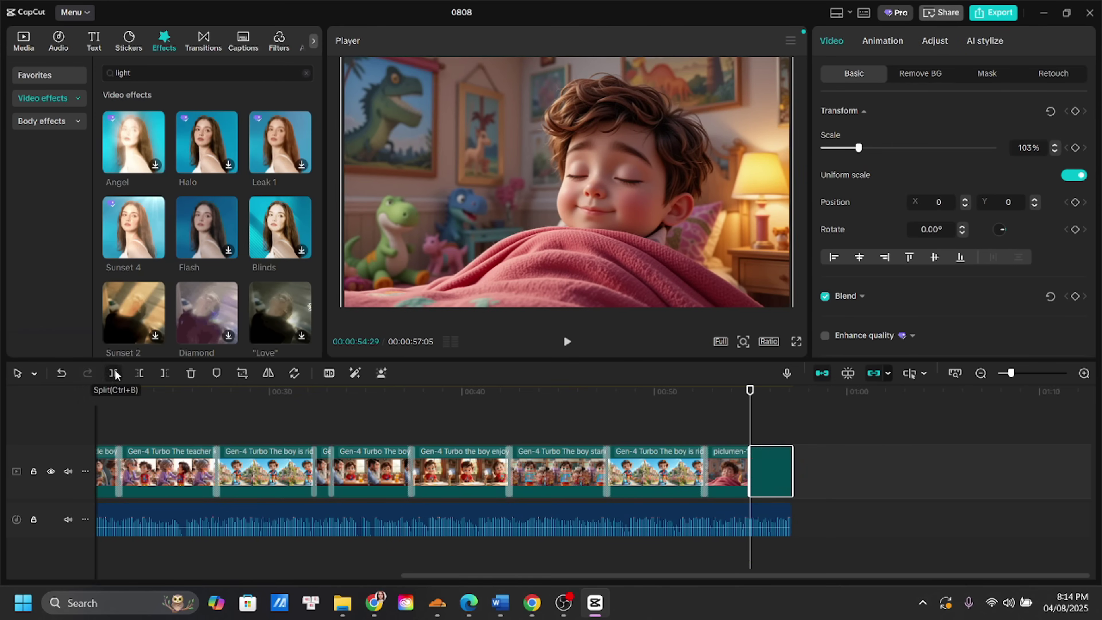
# - Add the Sunset 4 effect over the second-to-last clip with atmosphere 41
pyautogui.click(725, 456)
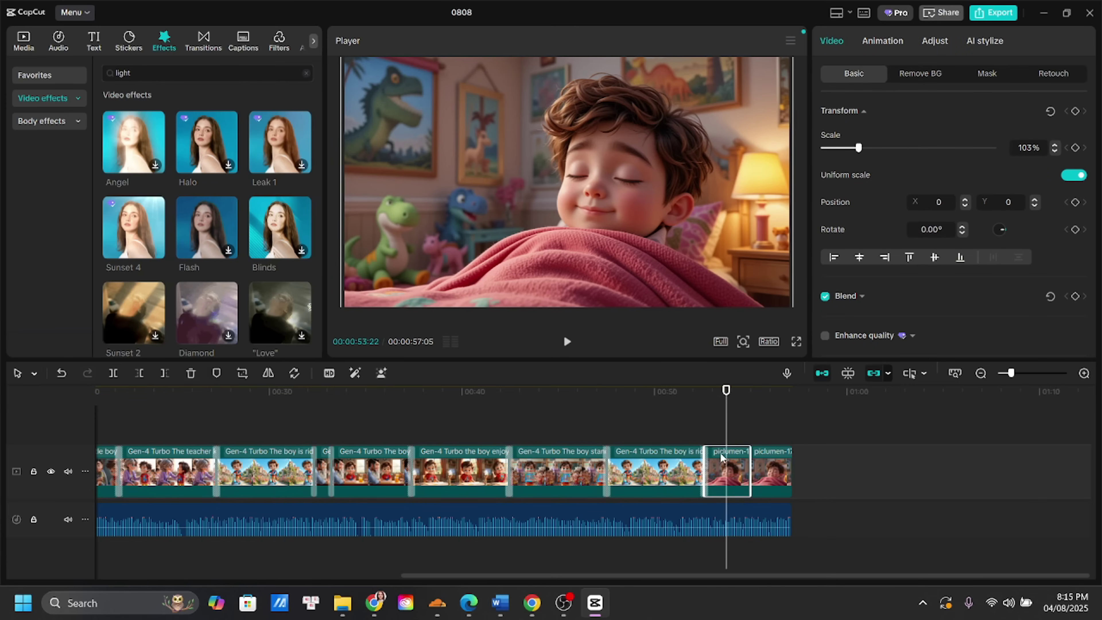
pyautogui.moveTo(134, 233); pyautogui.dragTo(699, 445)
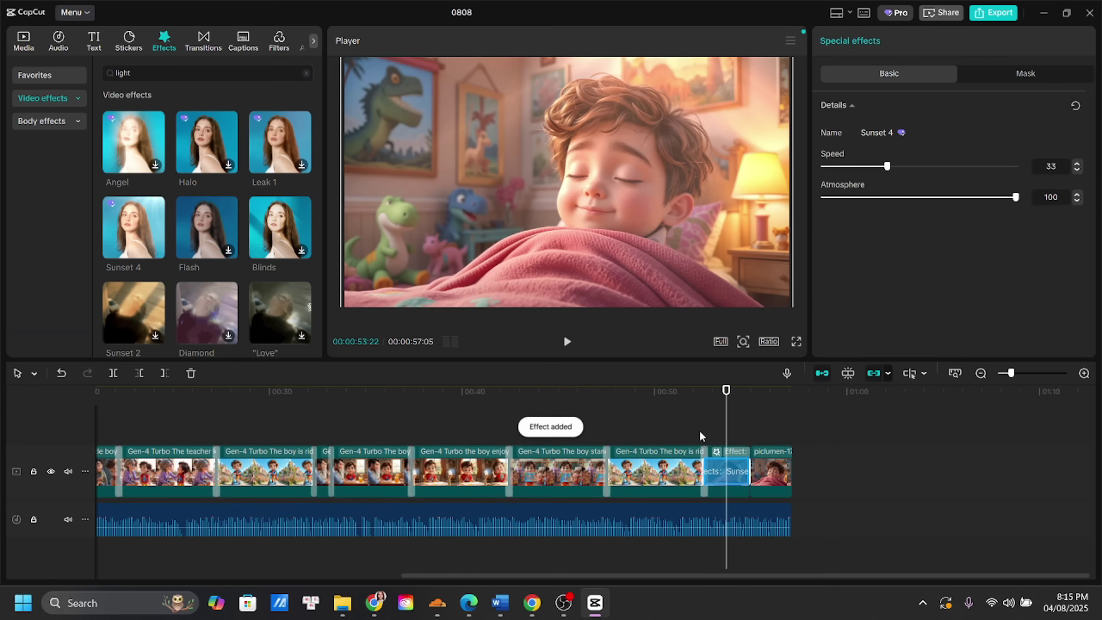
pyautogui.moveTo(1014, 202); pyautogui.dragTo(902, 202)
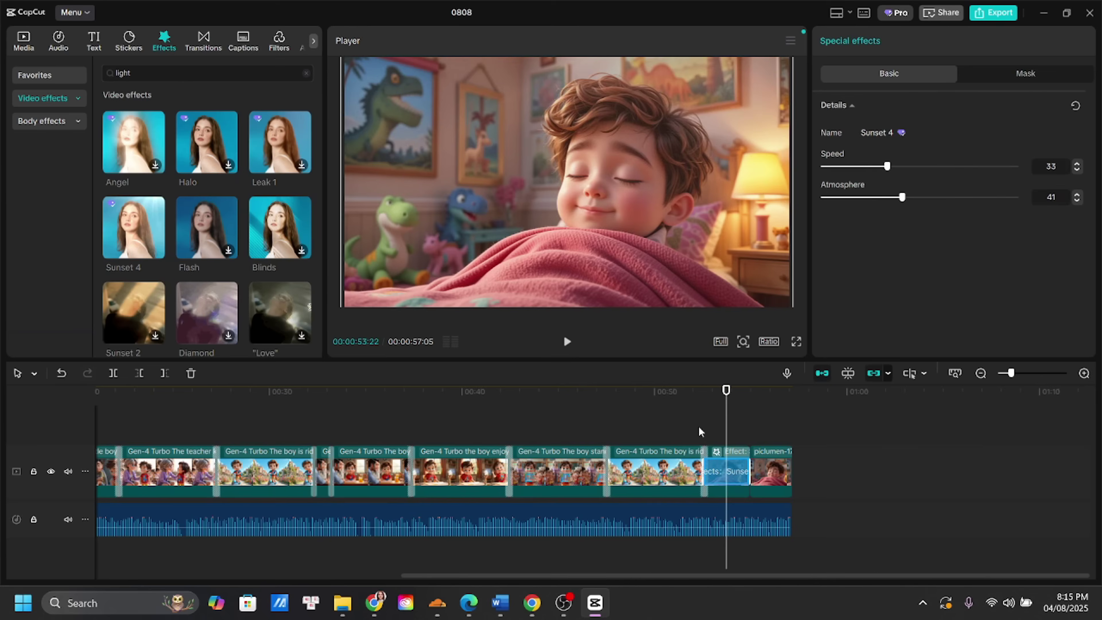
pyautogui.click(699, 431)
pyautogui.click(566, 342)
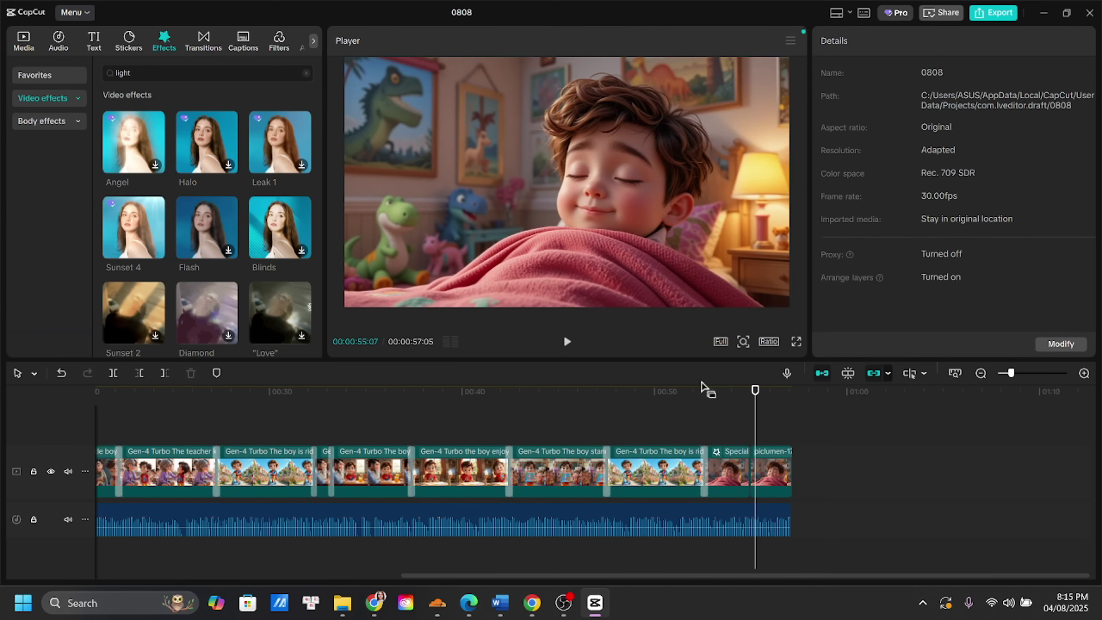
# - Add the Flipped sparkle effect over the last clip
pyautogui.click(769, 467)
pyautogui.click(306, 73)
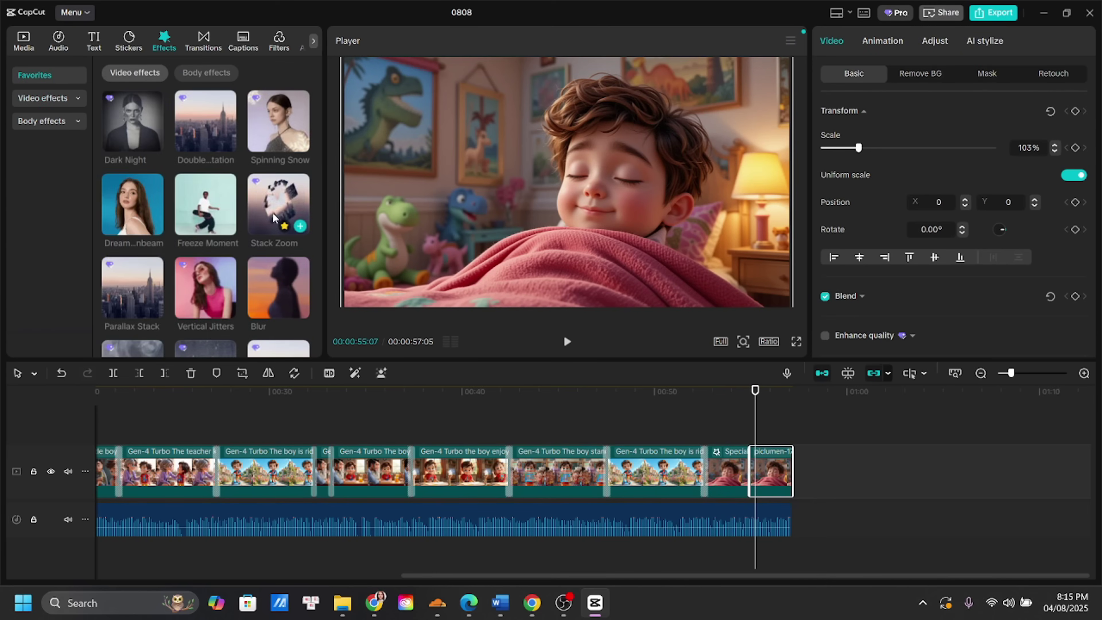
pyautogui.scroll(-6, 273, 260)
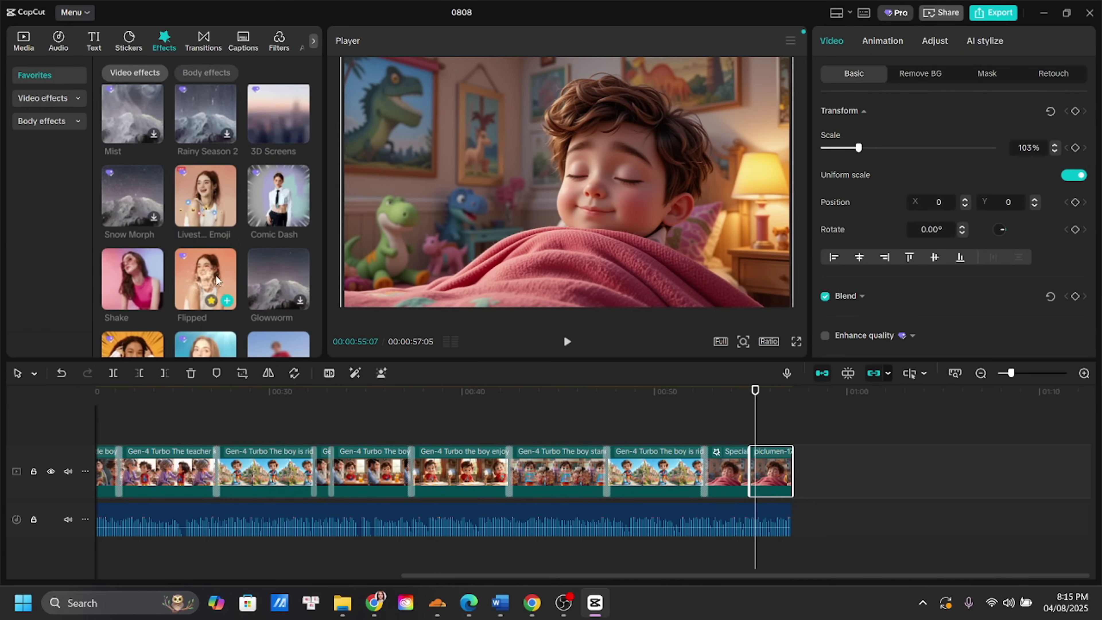
pyautogui.scroll(-2, 213, 260)
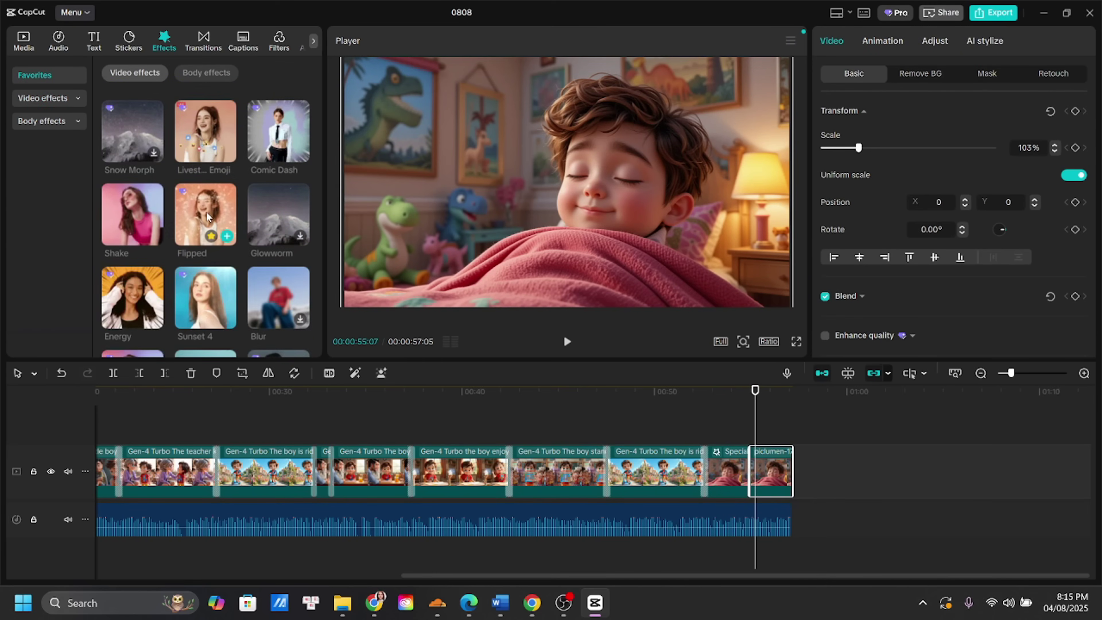
pyautogui.moveTo(207, 216); pyautogui.dragTo(759, 467)
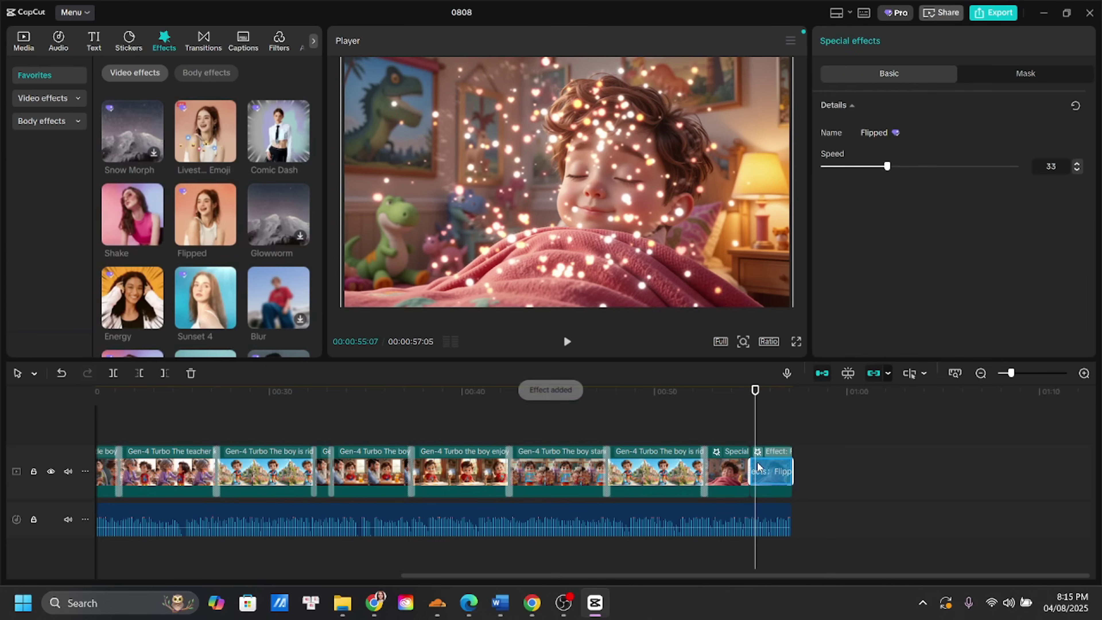
pyautogui.click(733, 415)
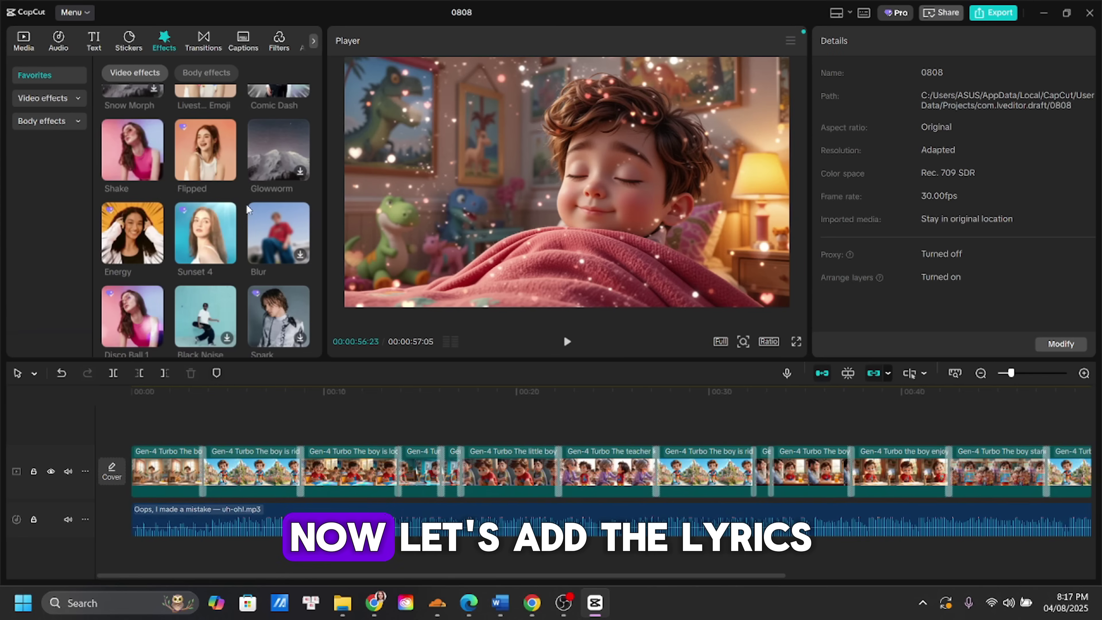
# - Auto-generate lyric captions from the song with Captions > Auto lyrics
pyautogui.click(241, 40)
pyautogui.click(62, 119)
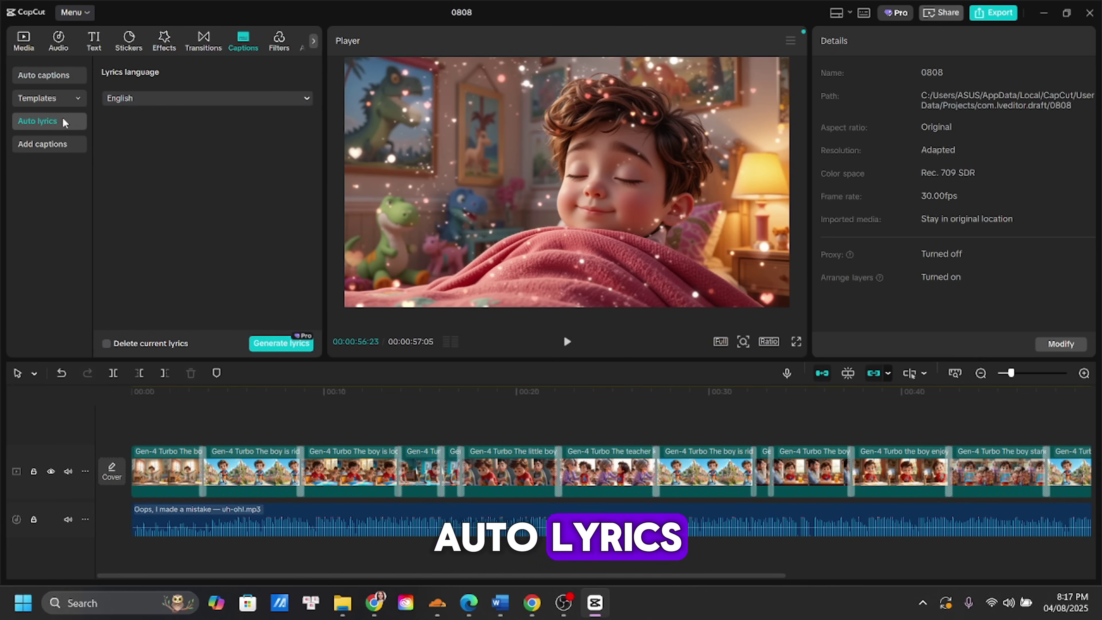
pyautogui.click(272, 346)
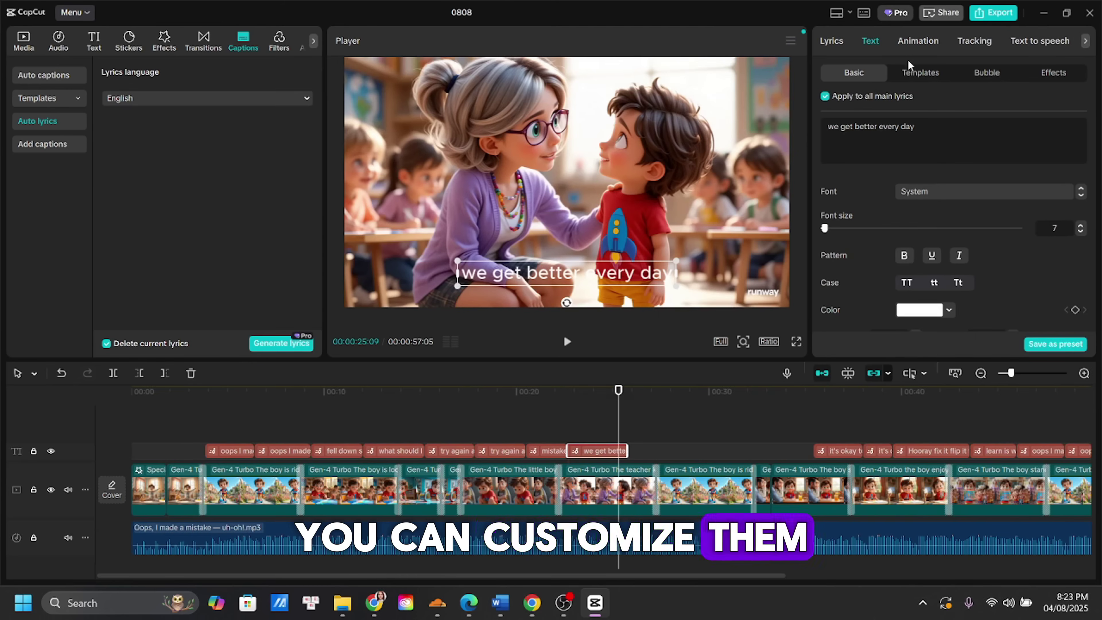
# - Apply the red preset text style to the lyric captions after browsing the text templates
pyautogui.click(911, 72)
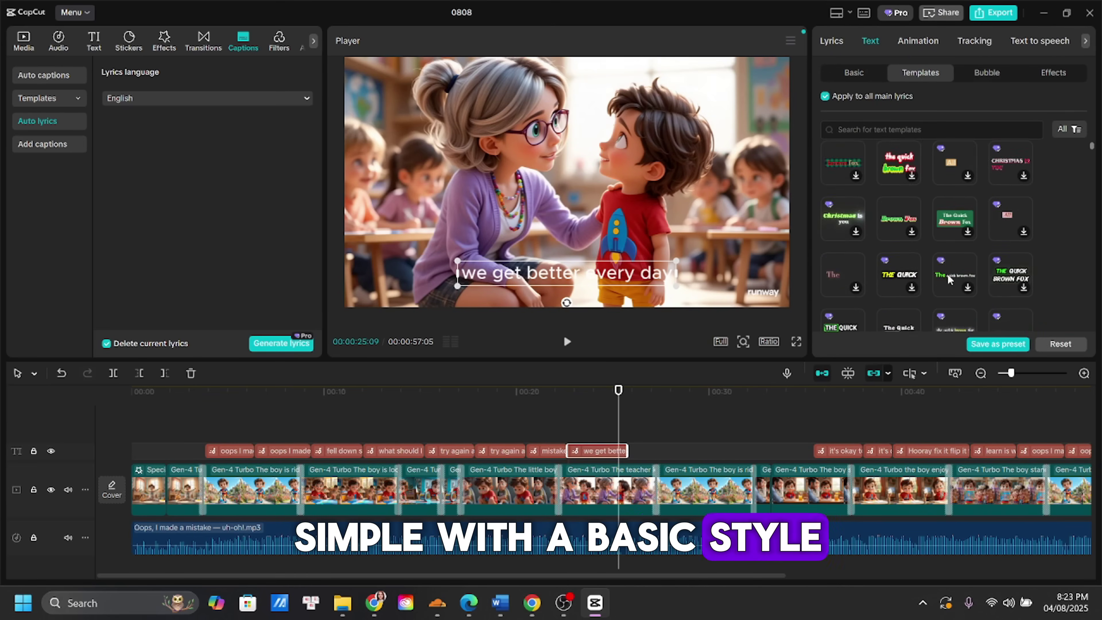
pyautogui.scroll(-5, 926, 248)
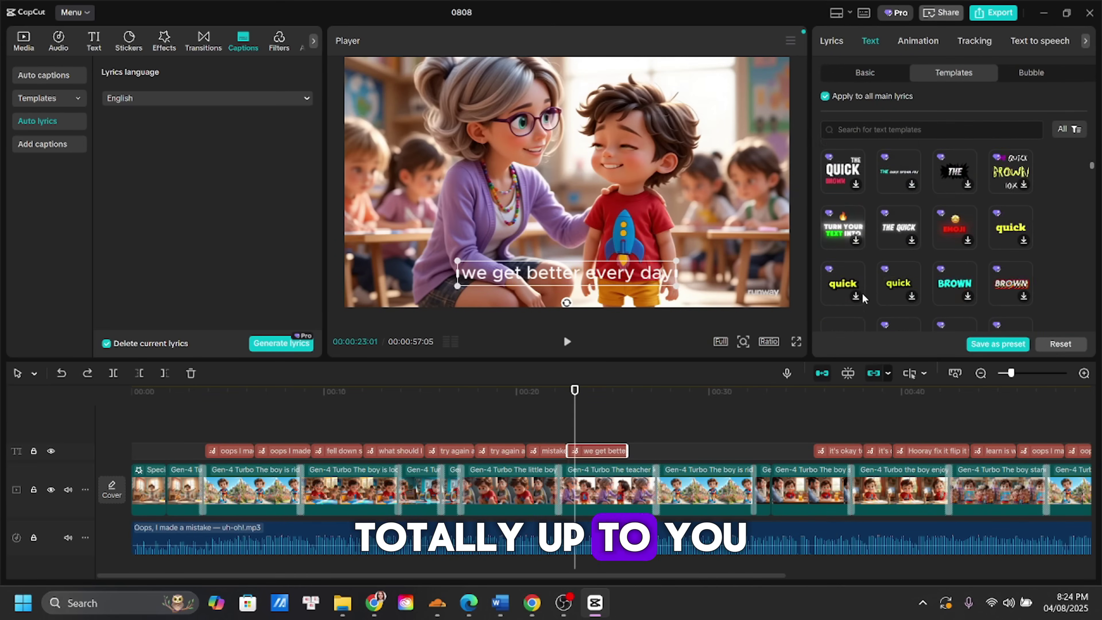
pyautogui.scroll(-10, 863, 299)
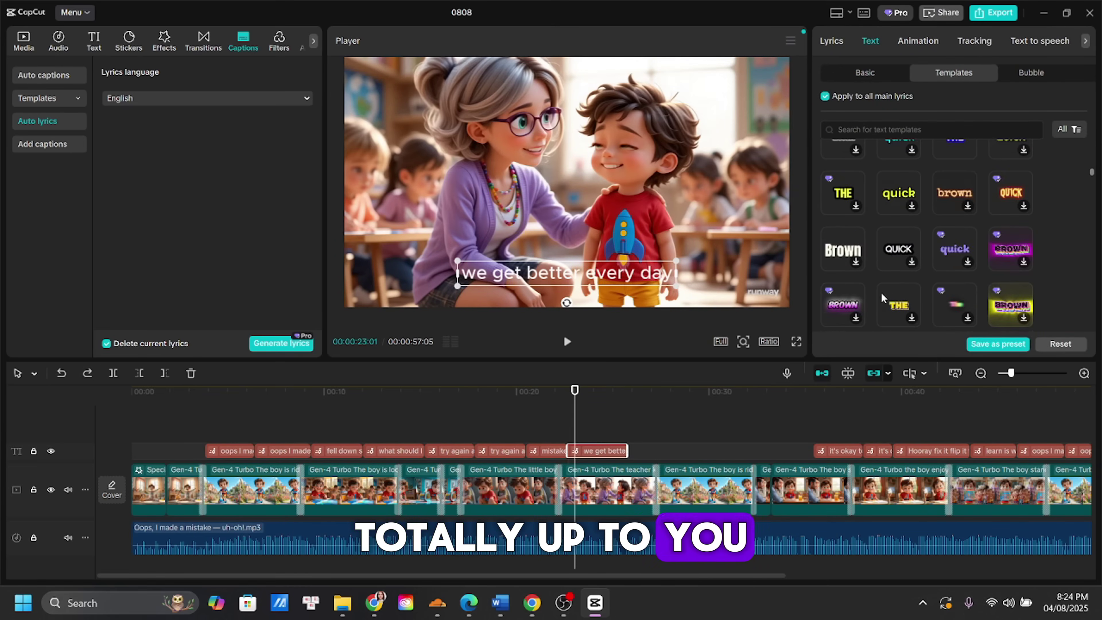
pyautogui.click(865, 73)
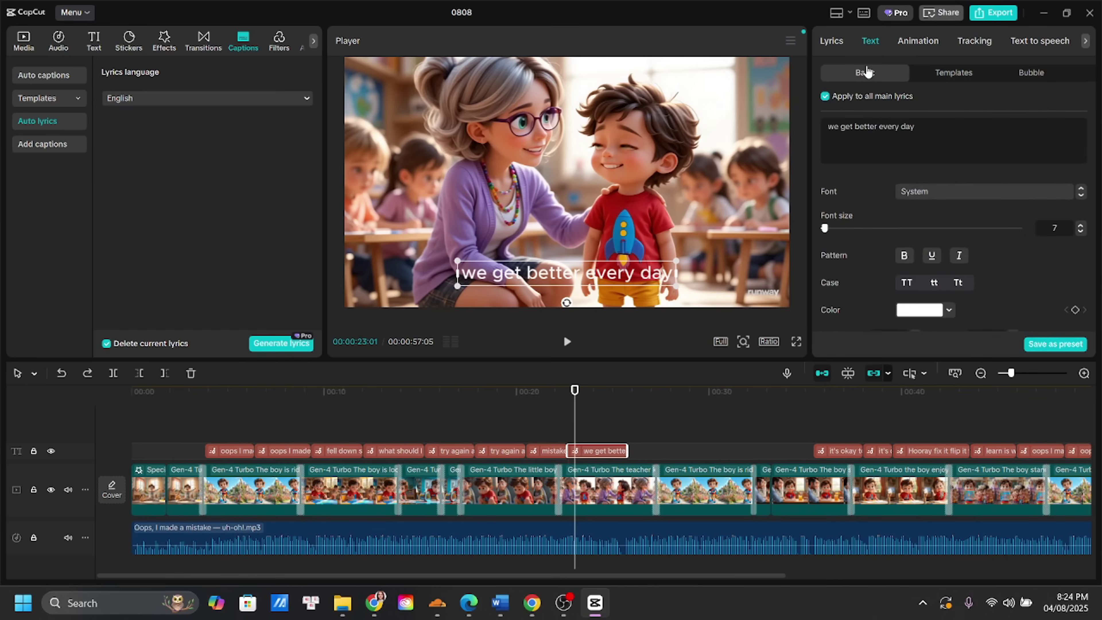
pyautogui.scroll(-3, 955, 261)
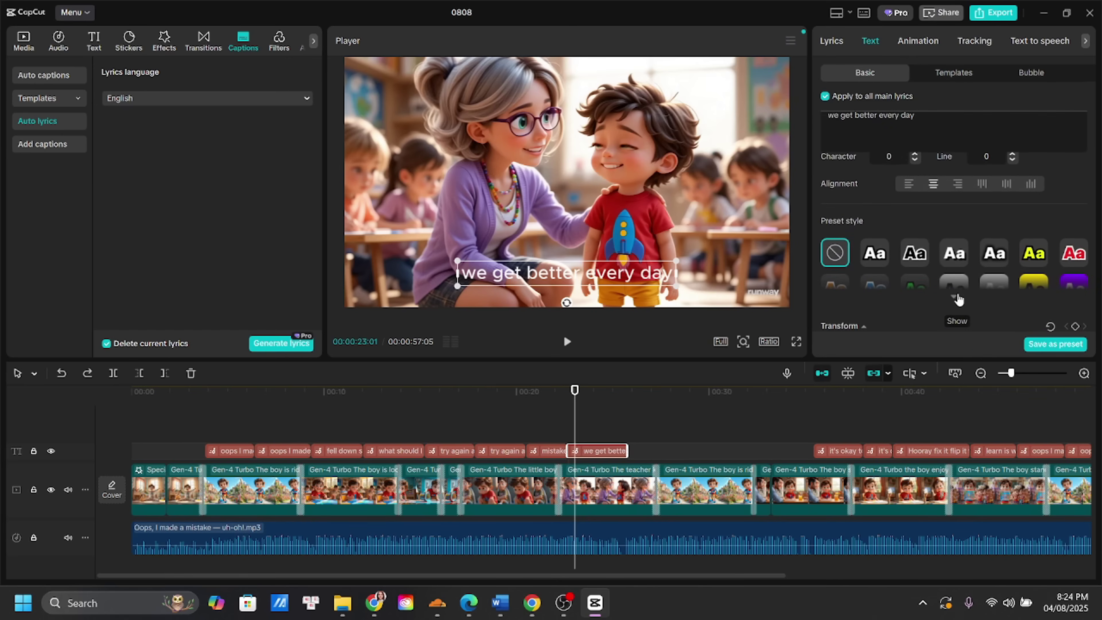
pyautogui.click(956, 297)
pyautogui.scroll(-2, 954, 243)
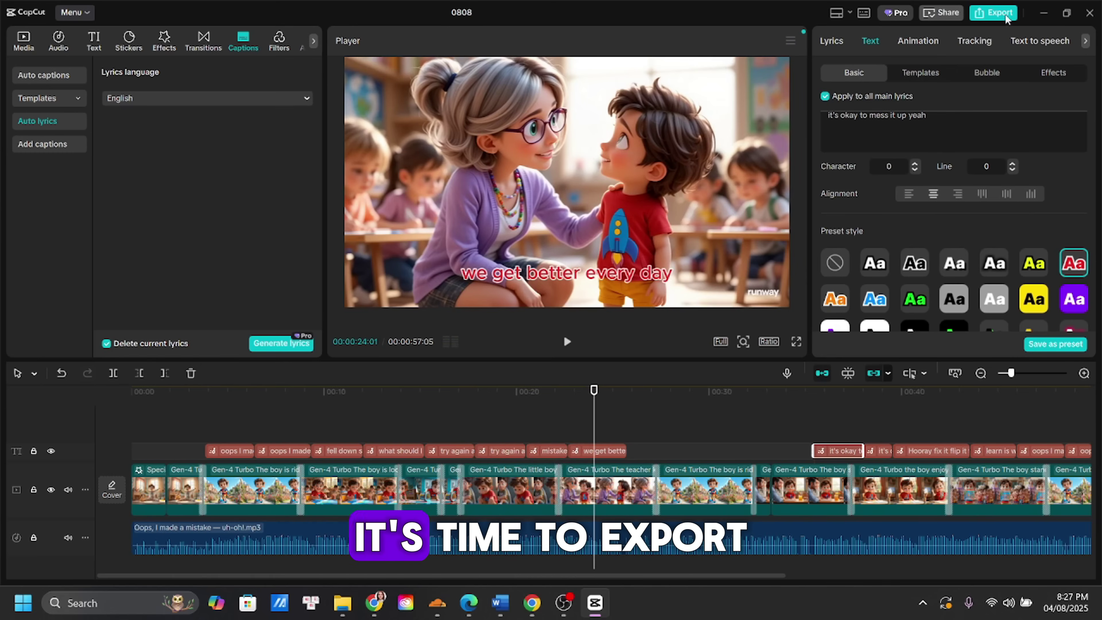
# - Rename the export to 'music for kids', save it to the Final folder, and render it in 4K
pyautogui.click(995, 15)
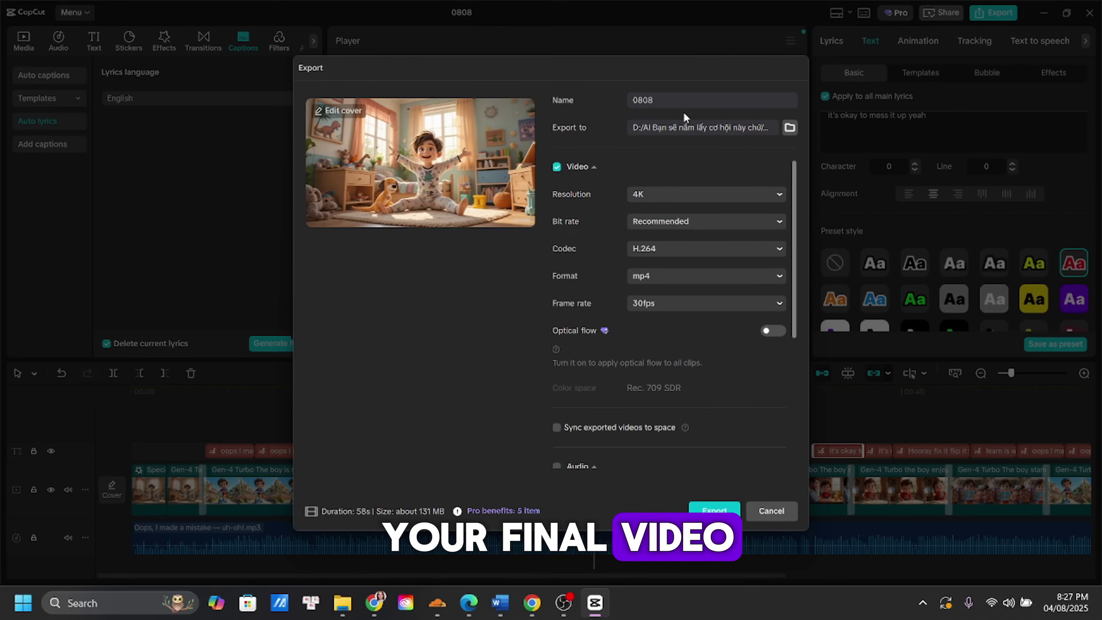
pyautogui.moveTo(677, 100); pyautogui.dragTo(629, 101)
pyautogui.press('BackSpace')
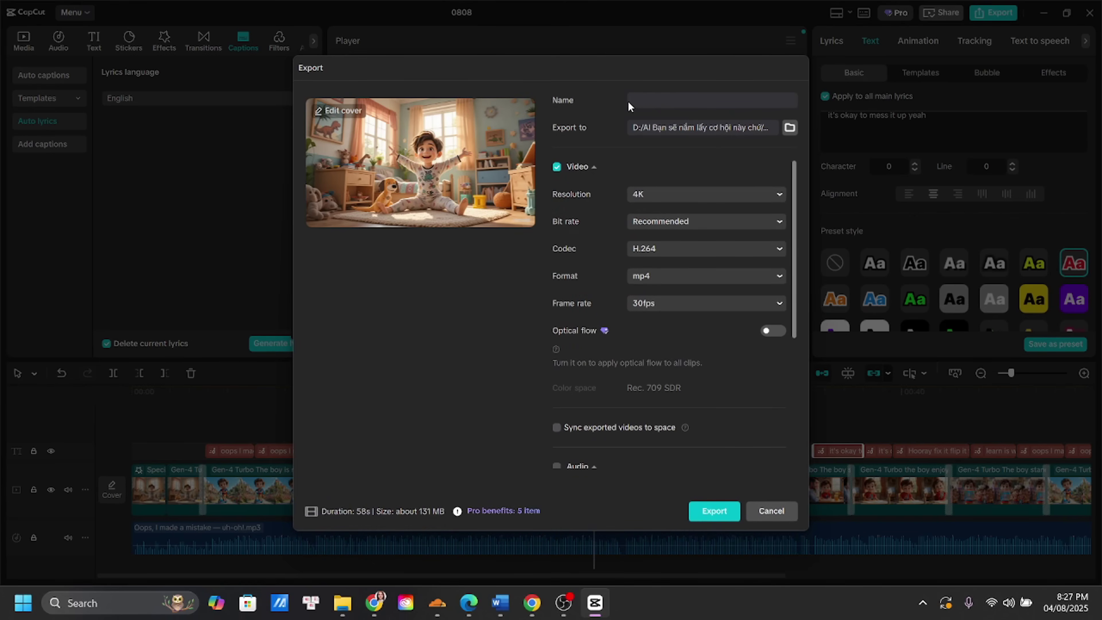
pyautogui.write('music for kids')
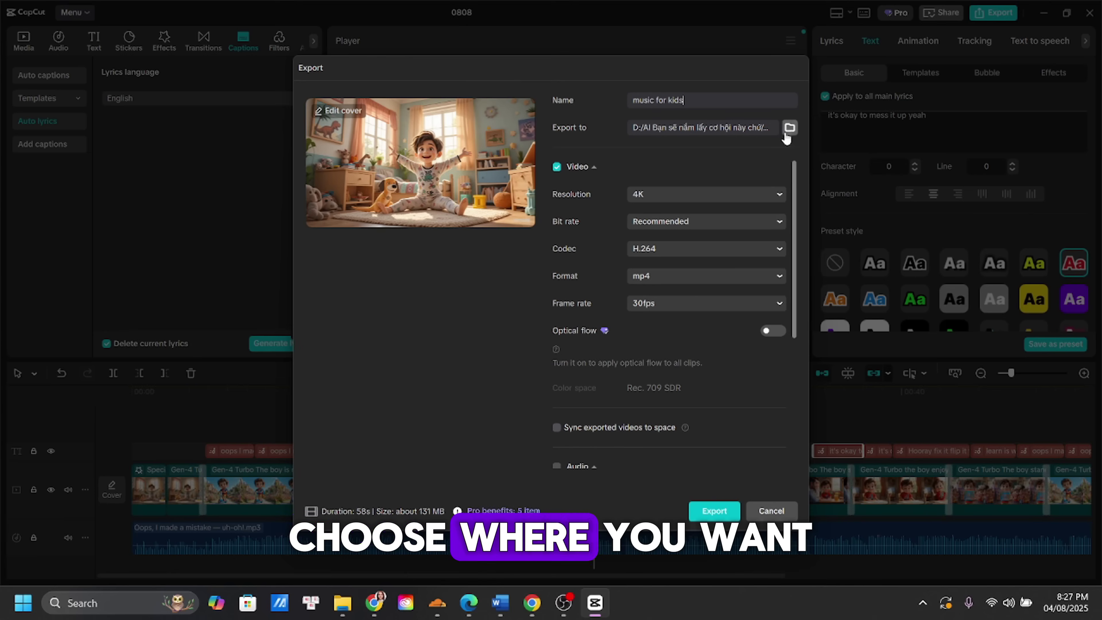
pyautogui.click(789, 128)
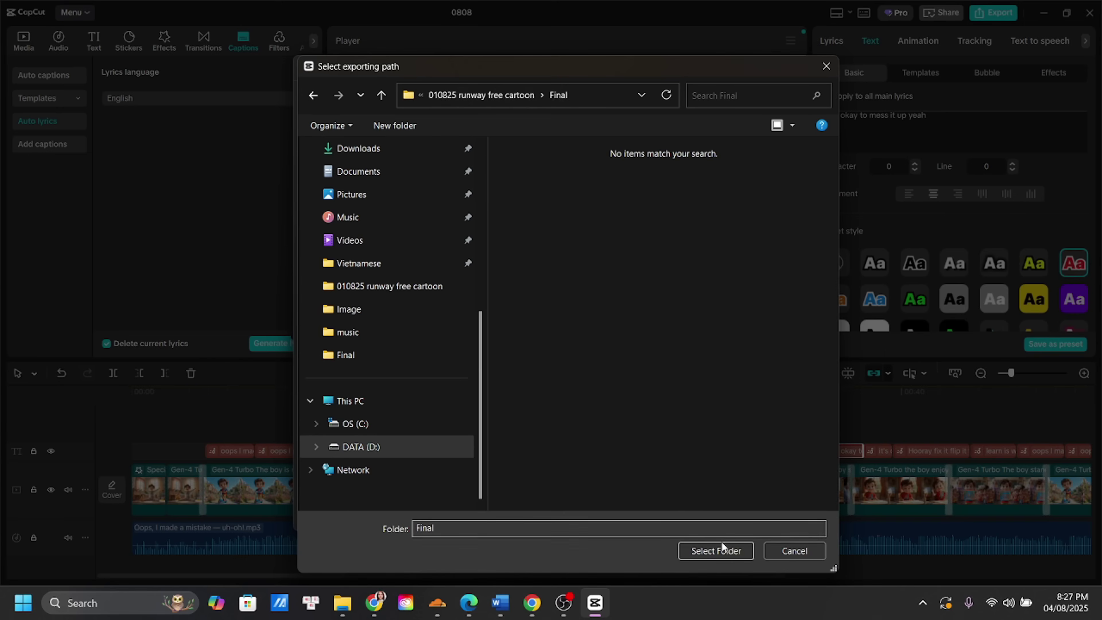
pyautogui.click(717, 552)
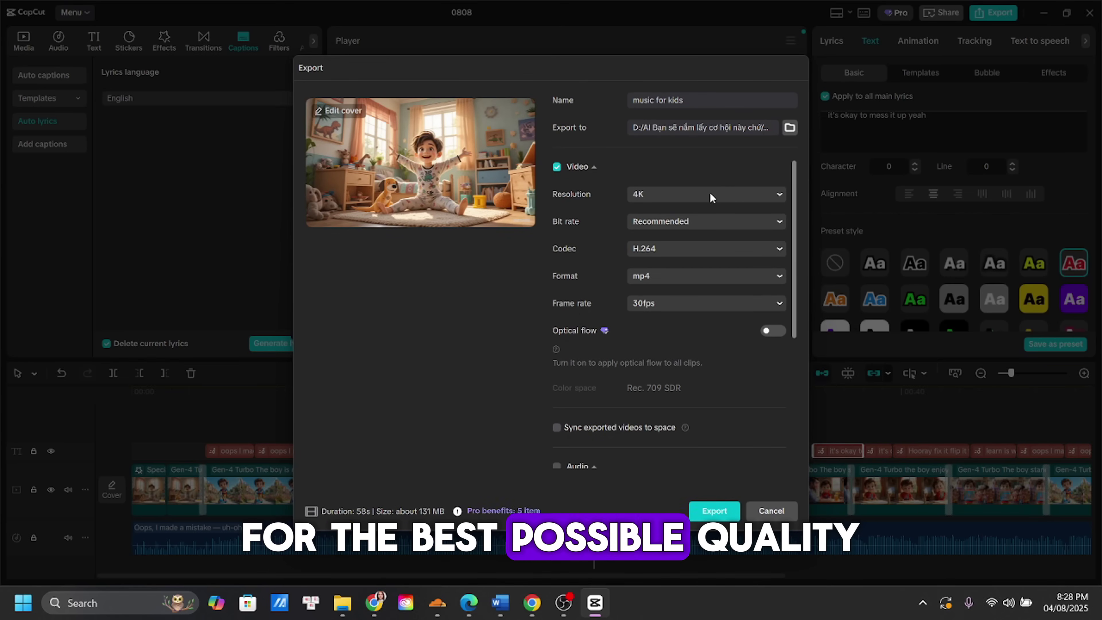
pyautogui.click(721, 514)
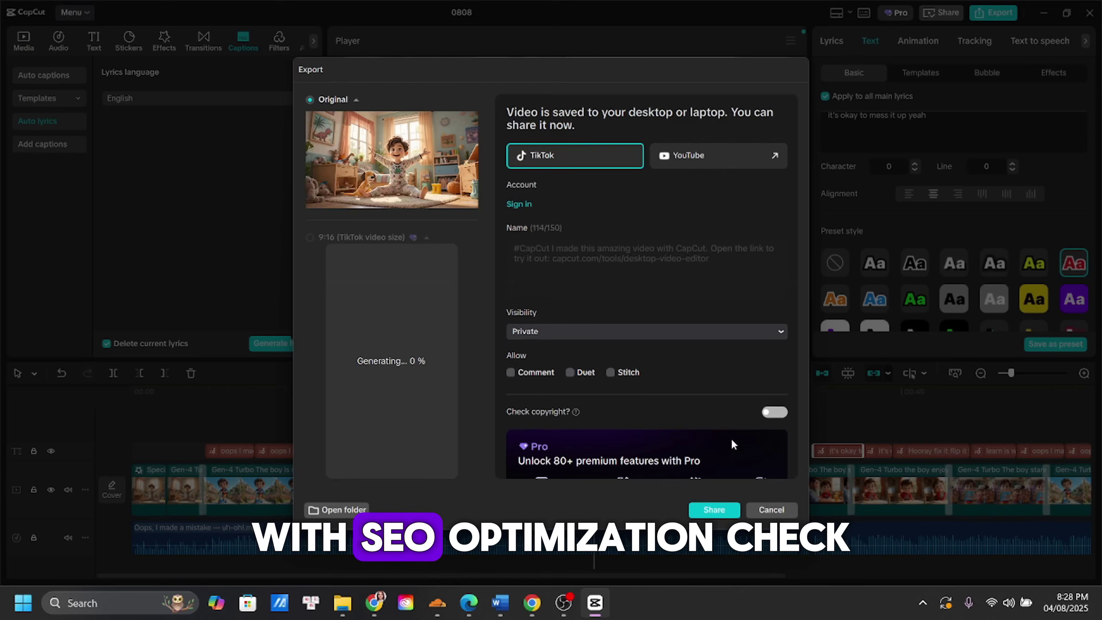
# - Close the finished CapCut export window
pyautogui.click(780, 511)
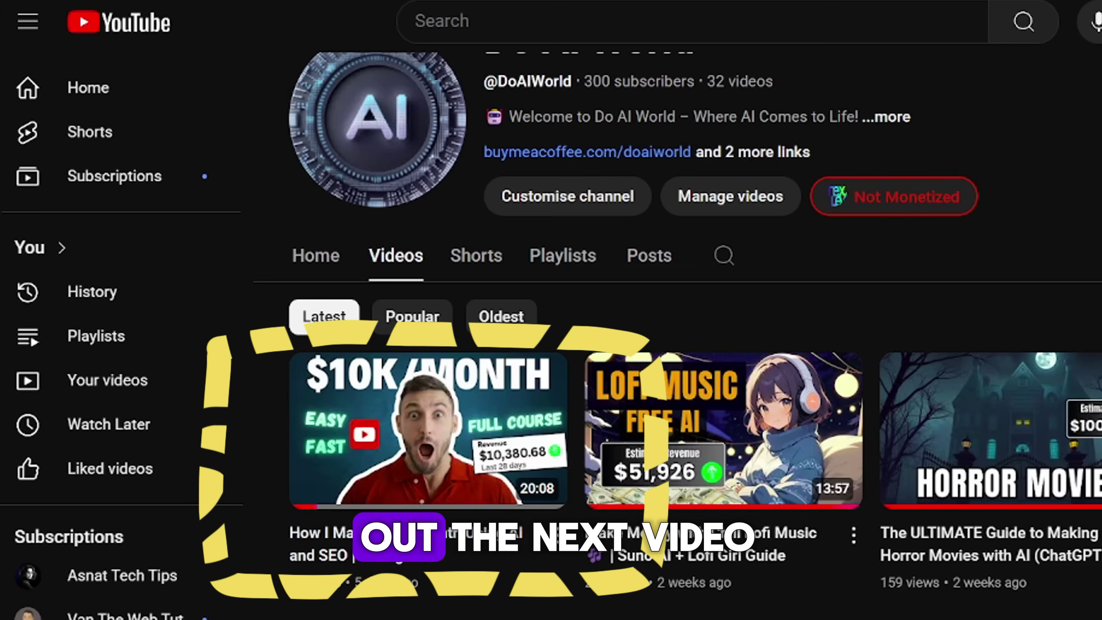